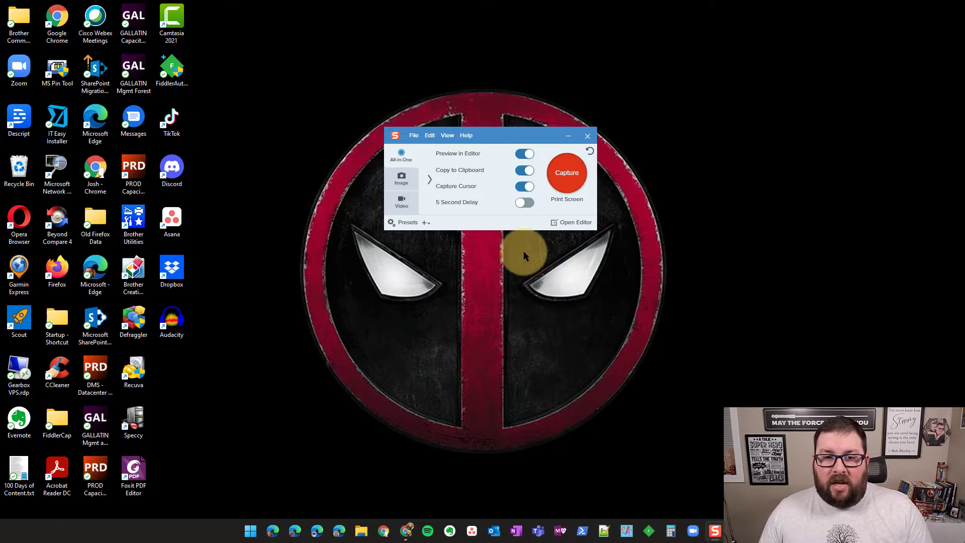
Review the available Selection and Share choices for the All-in-One capture.
click(429, 180)
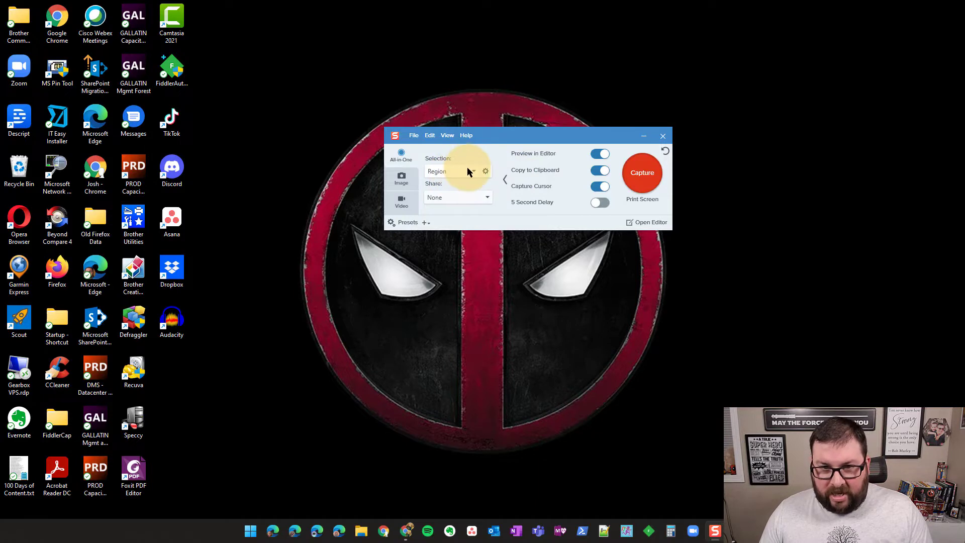
click(474, 172)
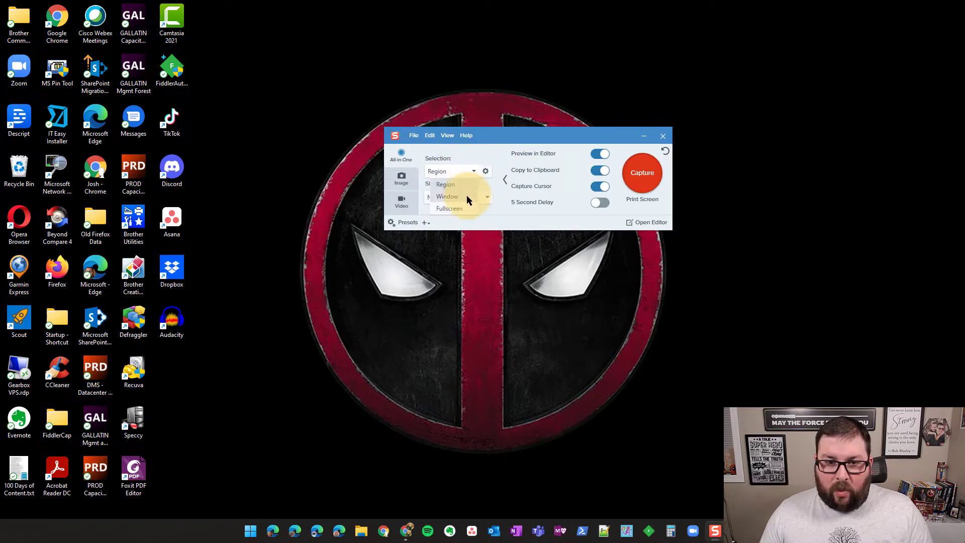
click(475, 172)
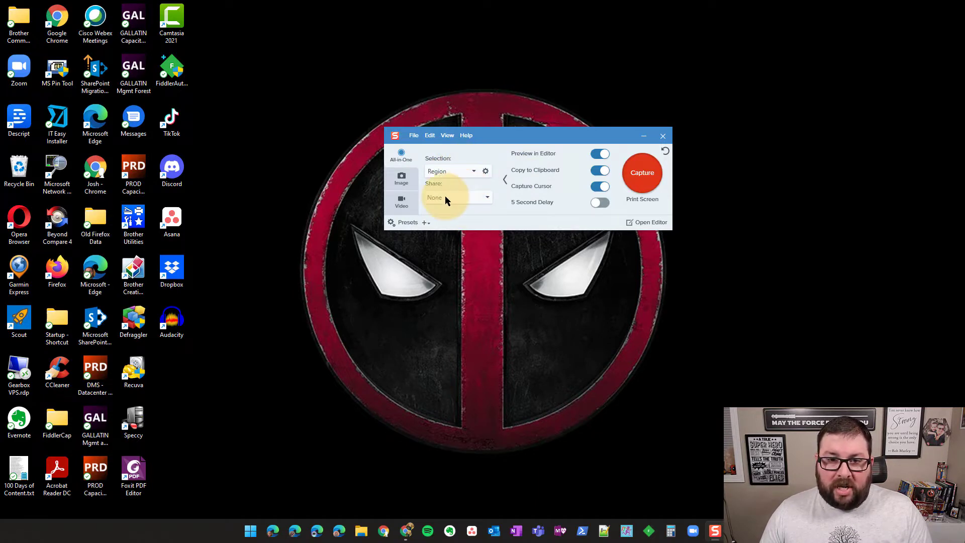
click(477, 198)
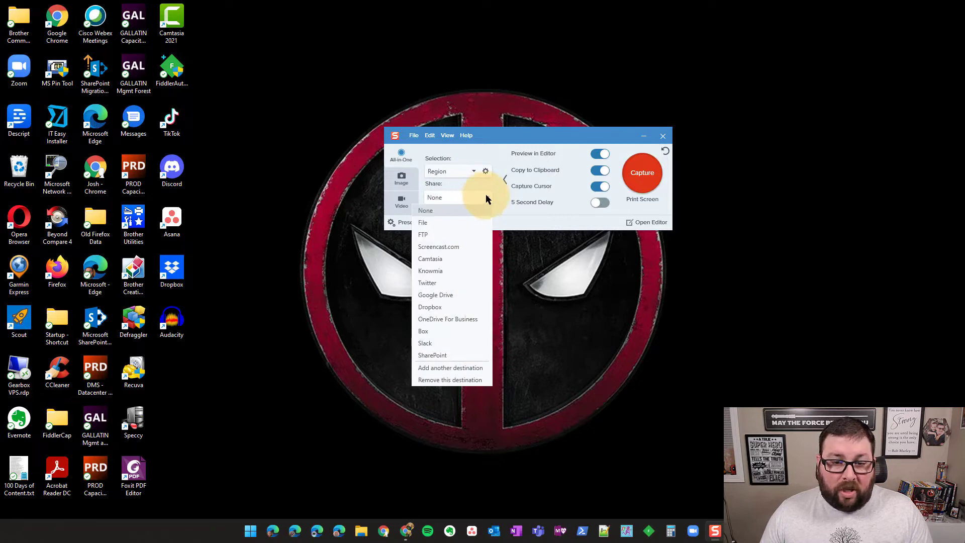
click(486, 195)
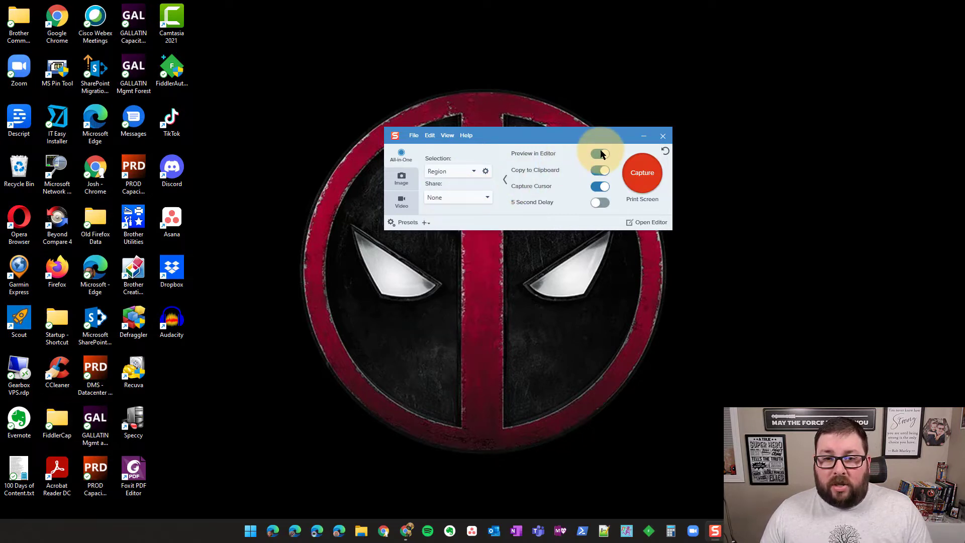
click(505, 180)
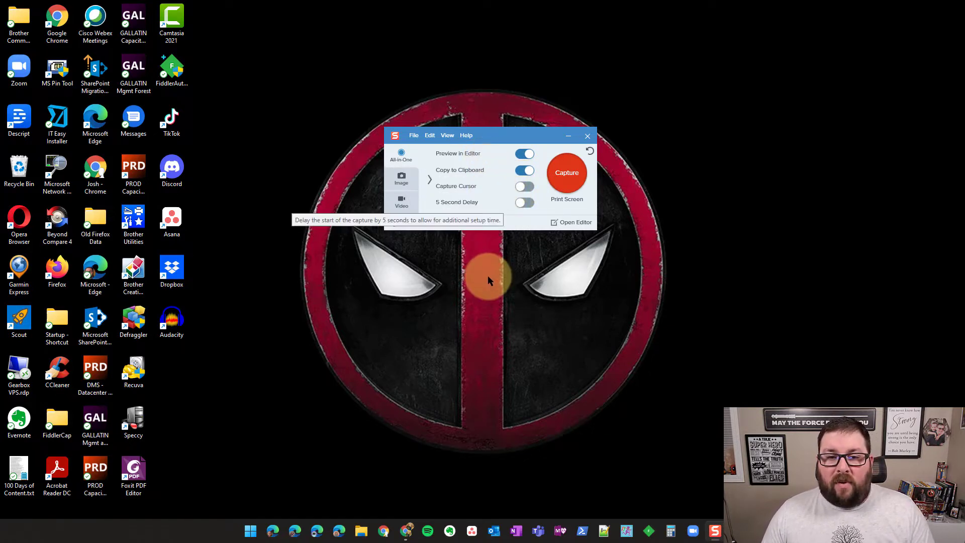
Try Ctrl+Alt+L as the All-in-One capture hotkey and set it back to Print Screen.
click(564, 201)
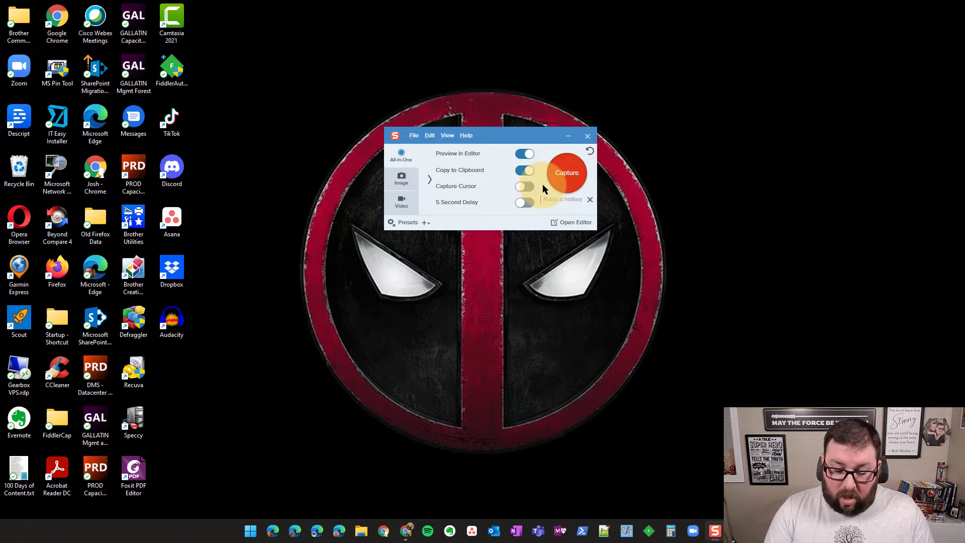
key(ctrl+alt+l)
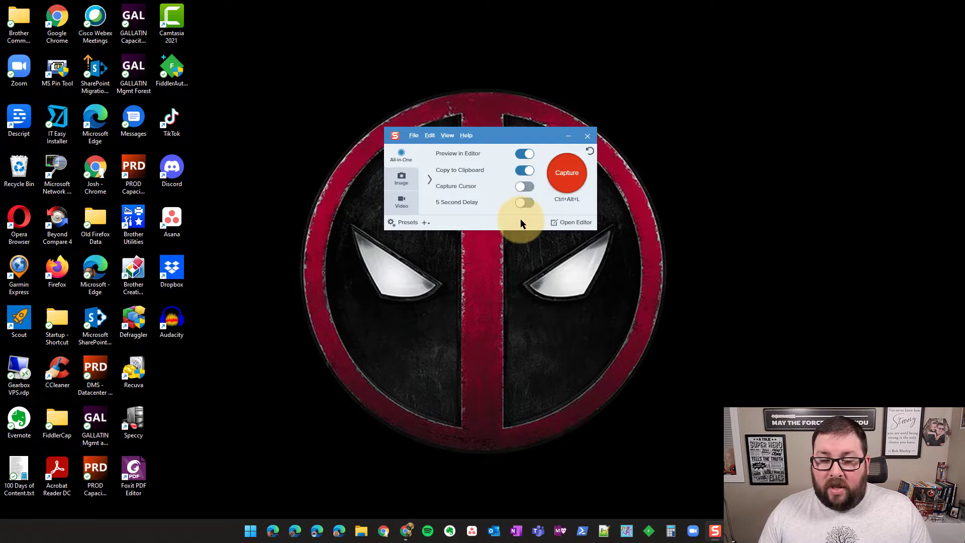
click(581, 202)
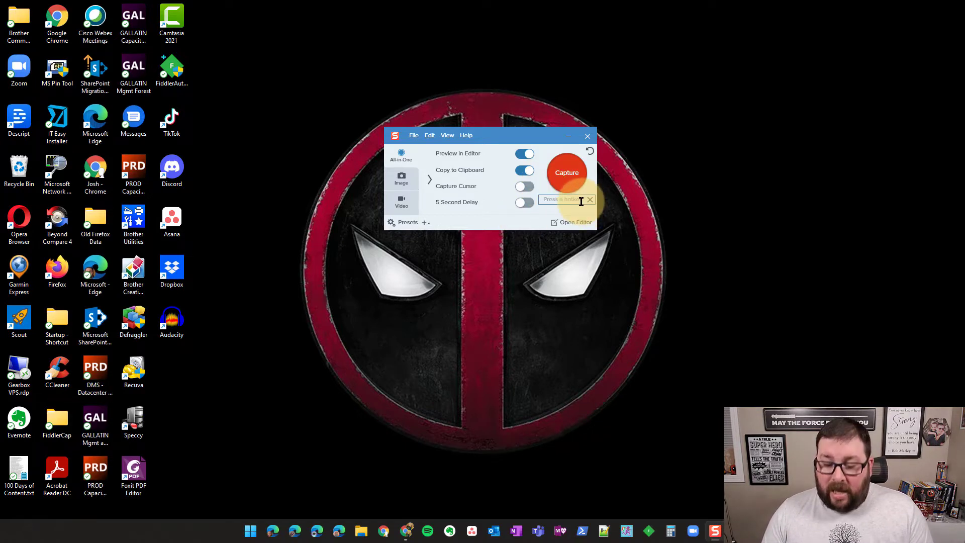
key(Print)
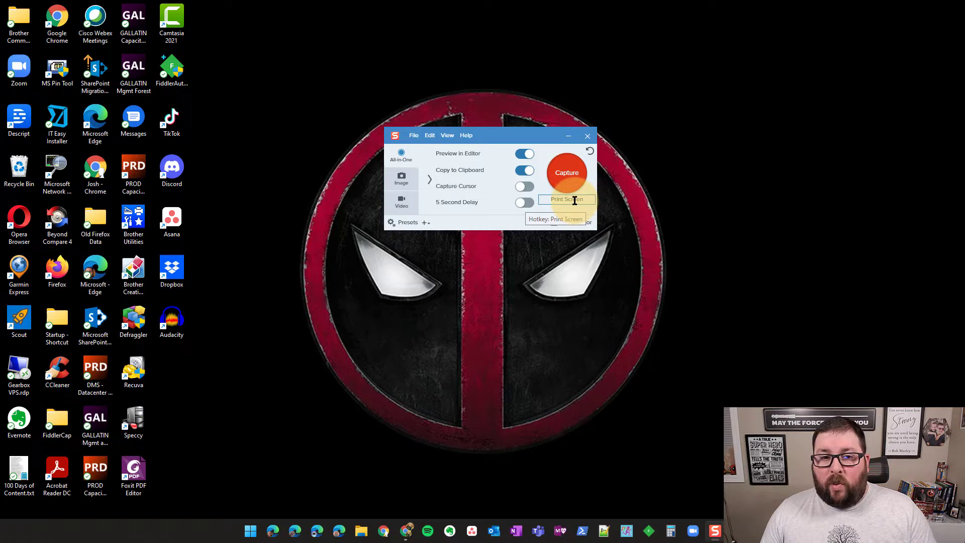
Clear the Video capture's hotkey and reassign Print Screen to it.
click(400, 206)
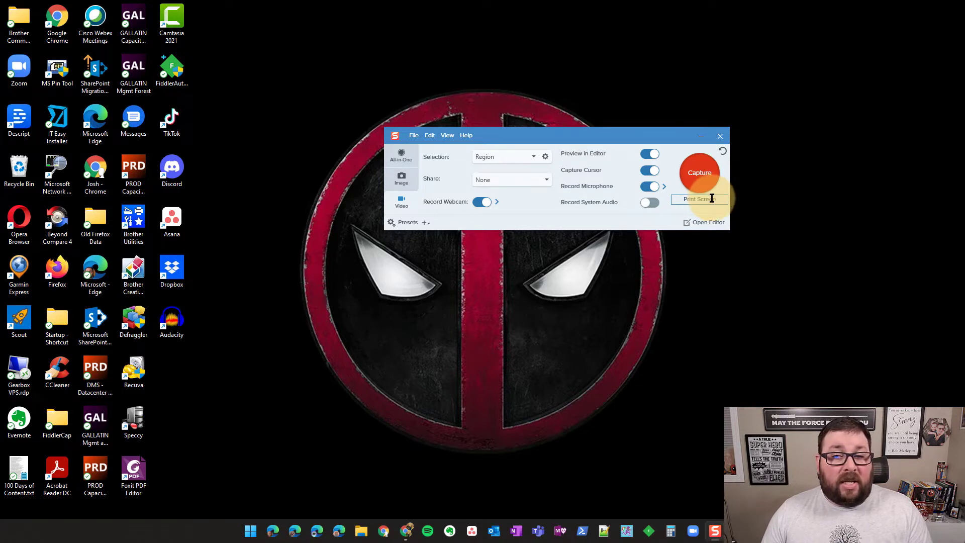
click(694, 203)
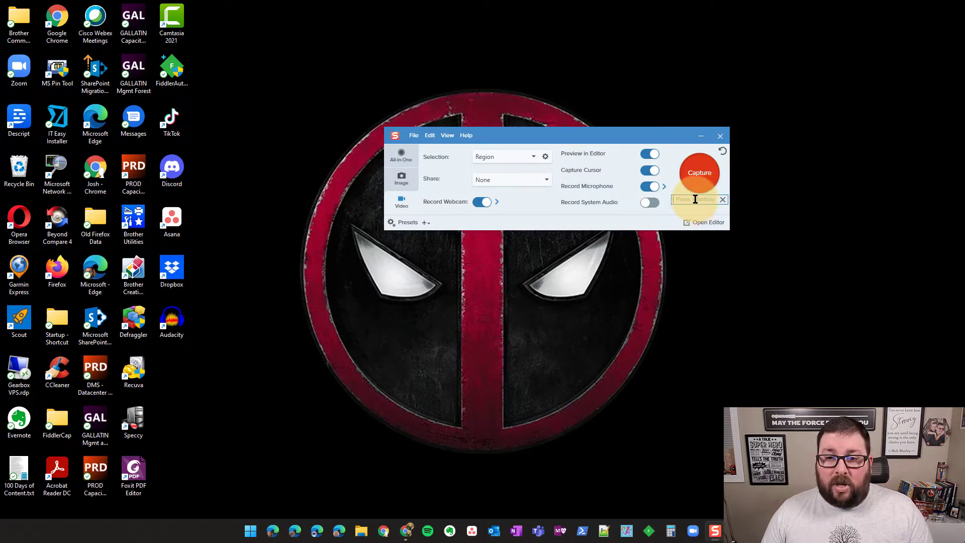
click(722, 201)
click(722, 202)
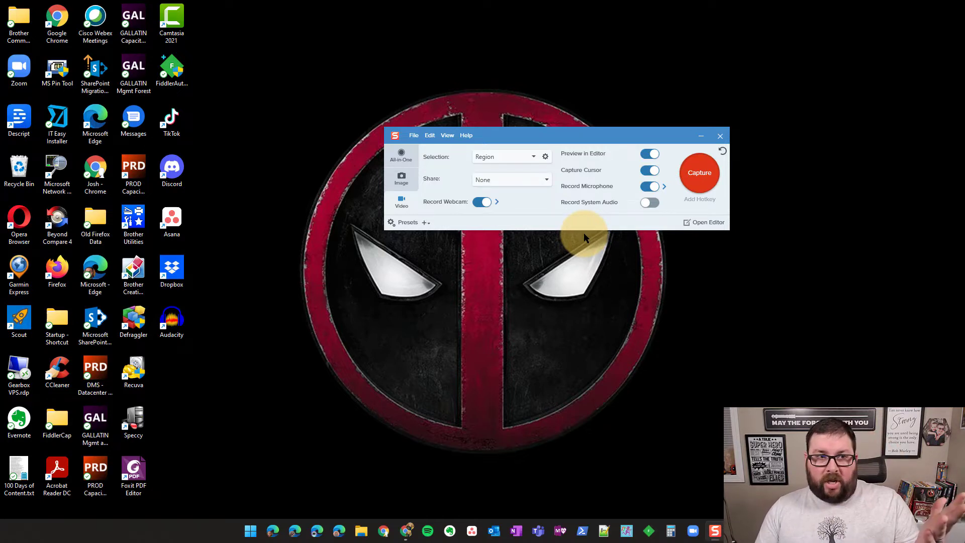
click(697, 199)
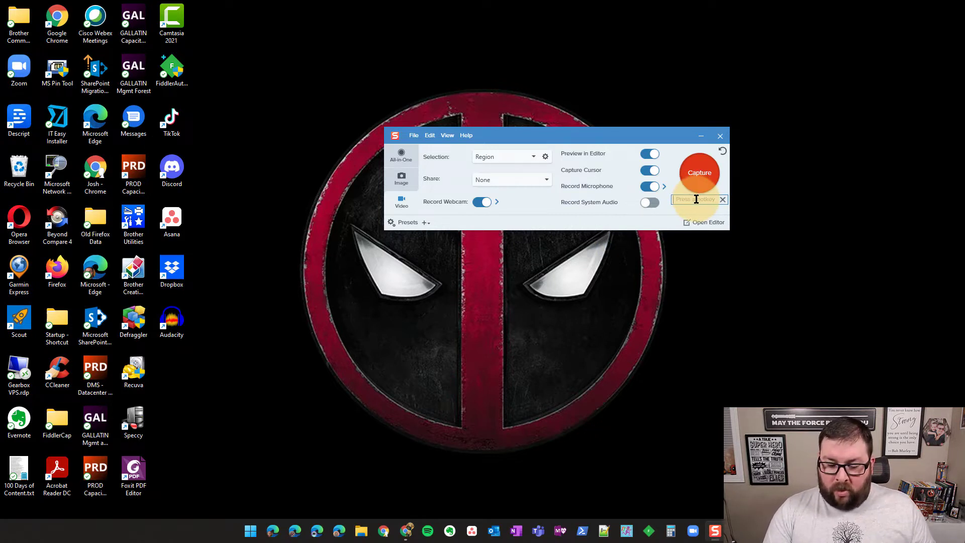
key(Print)
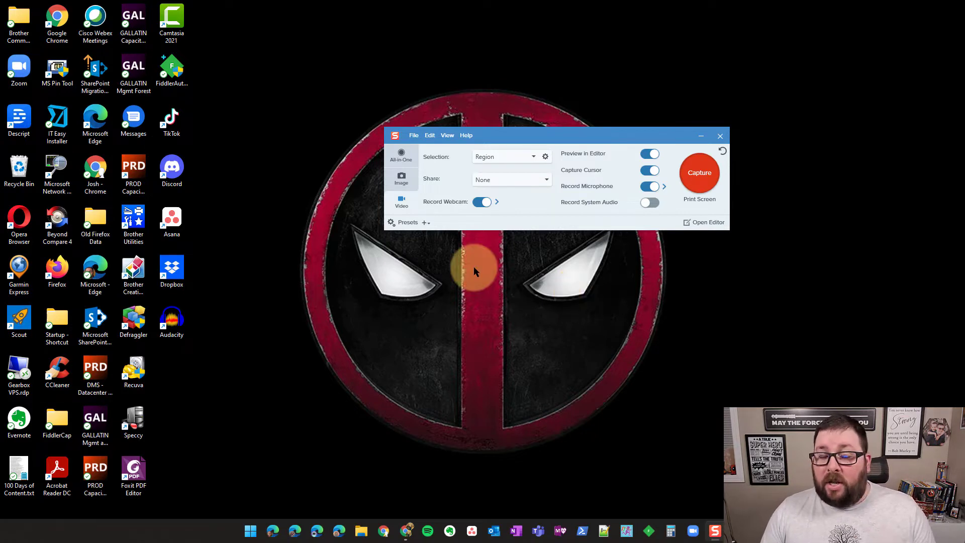
Expand the capture presets from All-in-One mode and assign the hotkey Ctrl+Shift+S to the All-in-One preset.
click(407, 154)
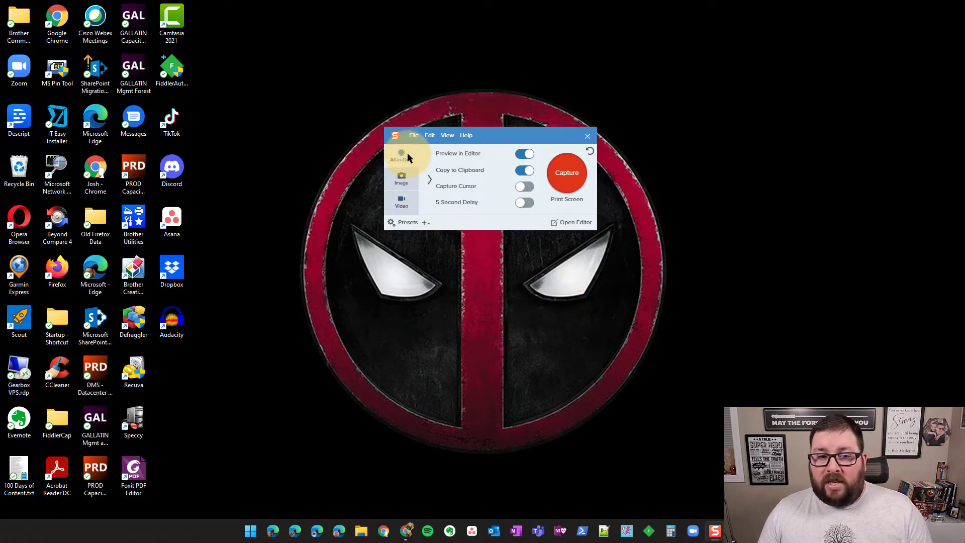
click(405, 222)
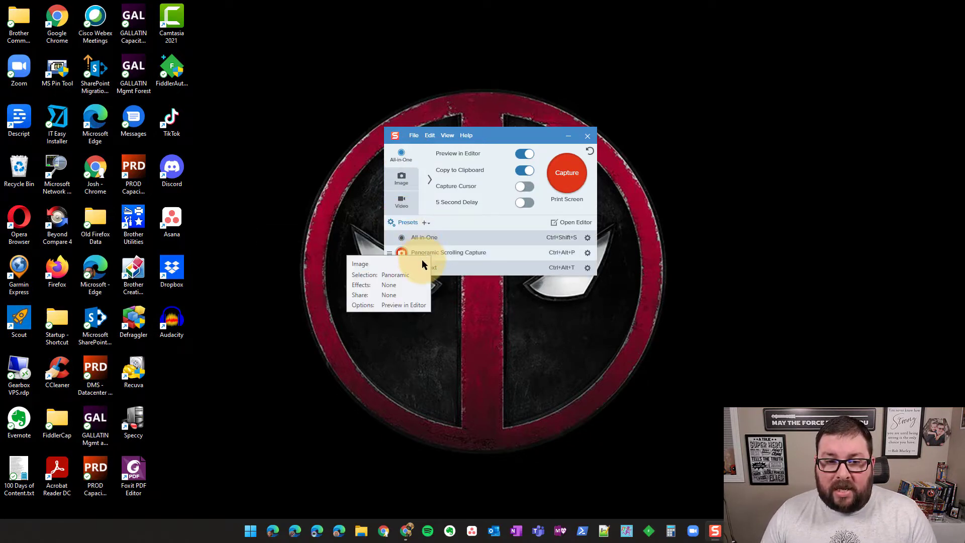
click(426, 223)
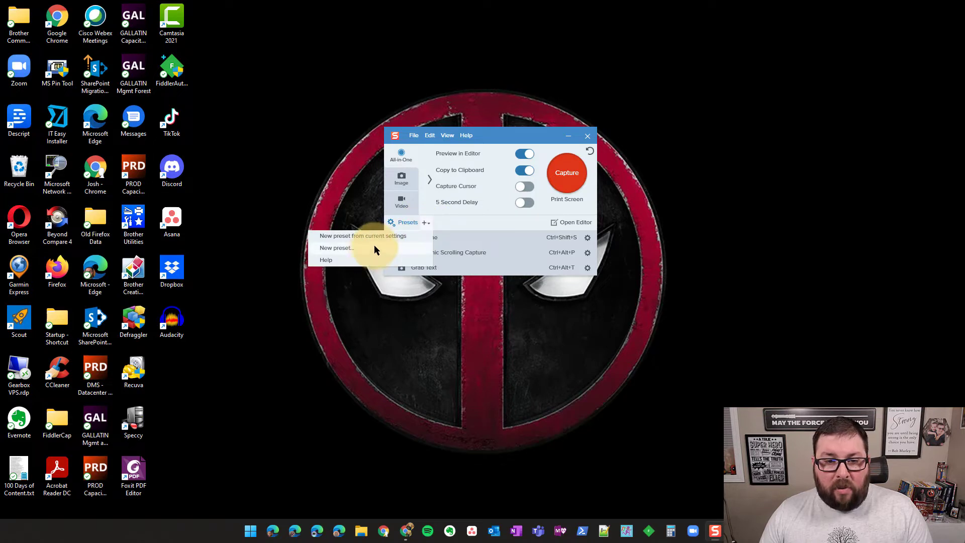
click(428, 224)
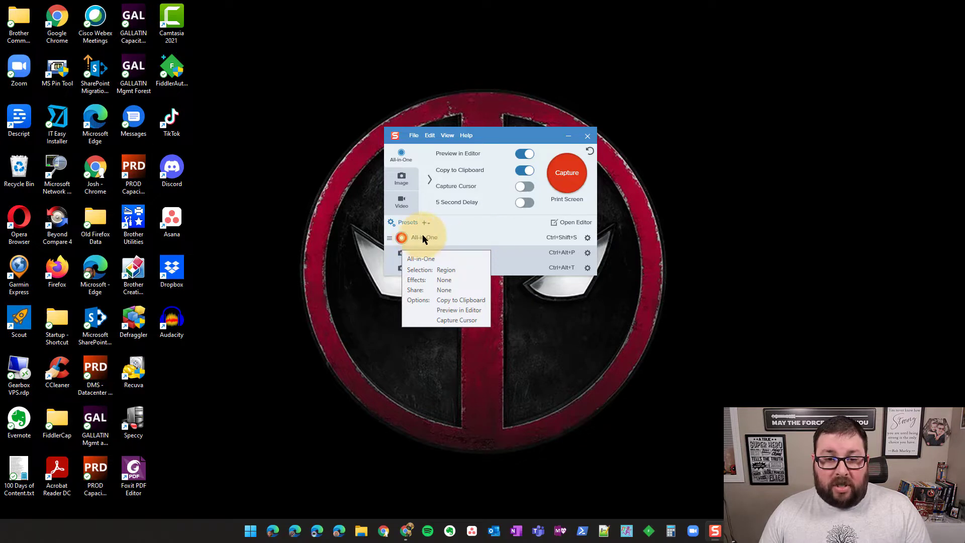
click(558, 239)
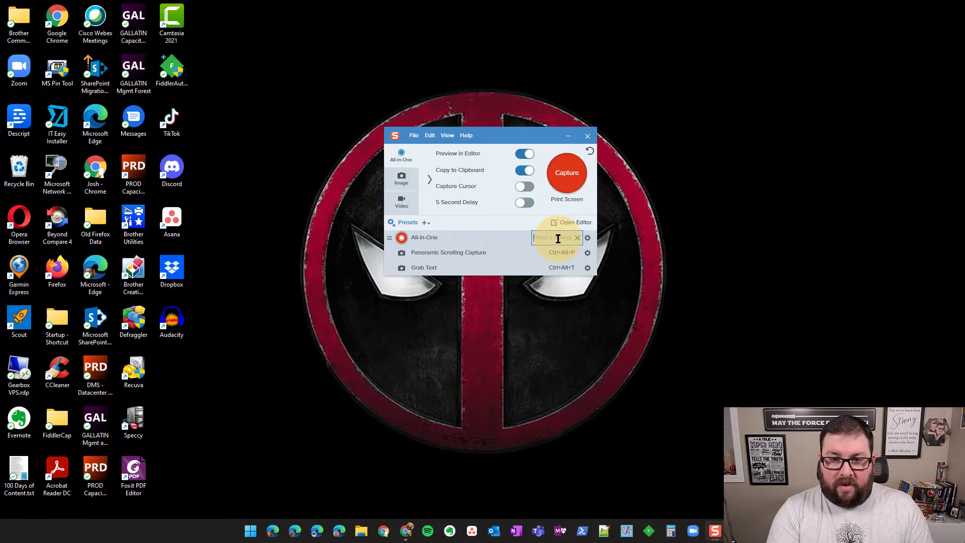
key(ctrl+shift+s)
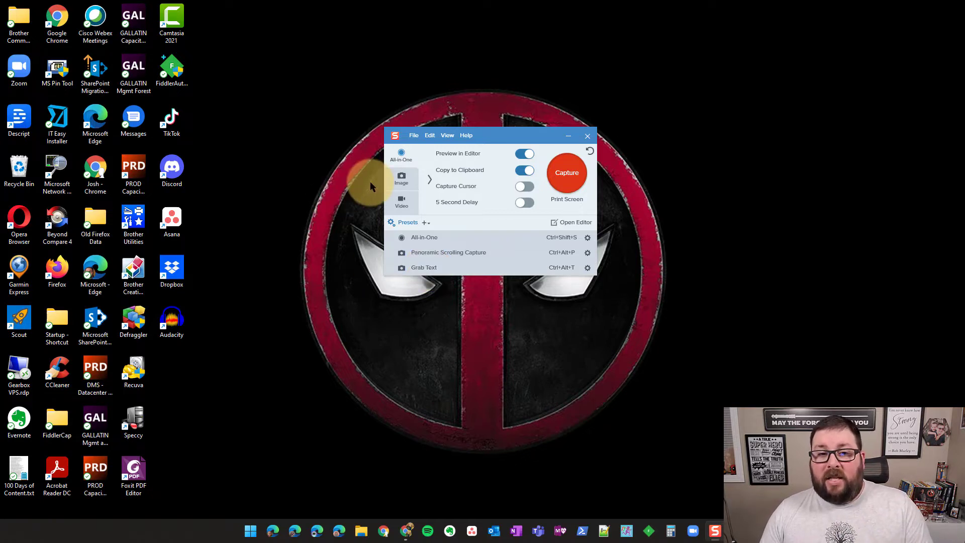
Turn on Copy to Clipboard for Image captures, as in the All-in-One mode.
click(402, 179)
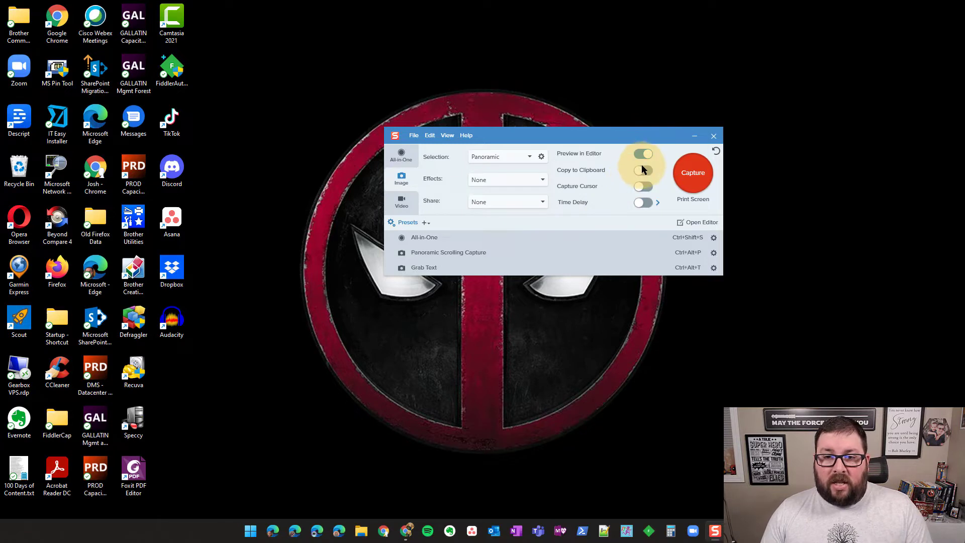
click(402, 155)
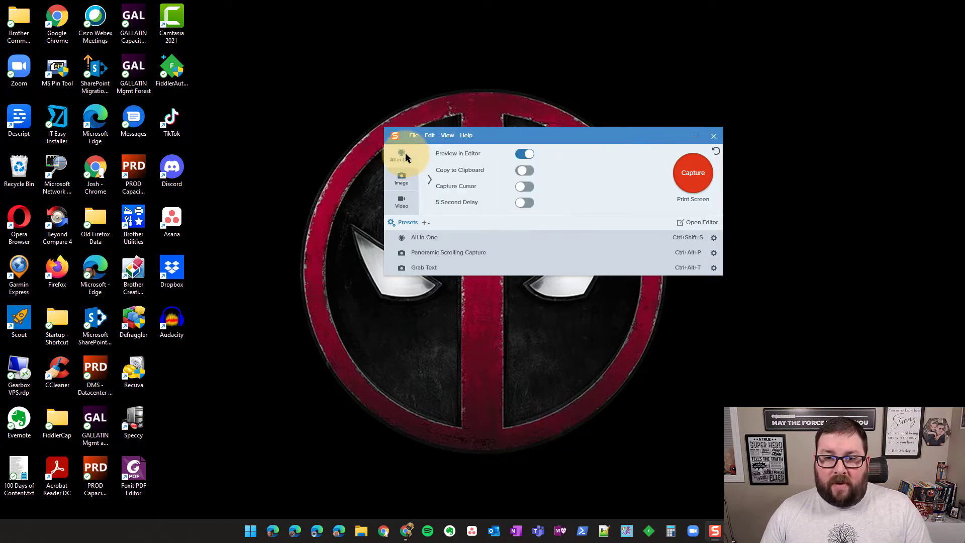
click(519, 172)
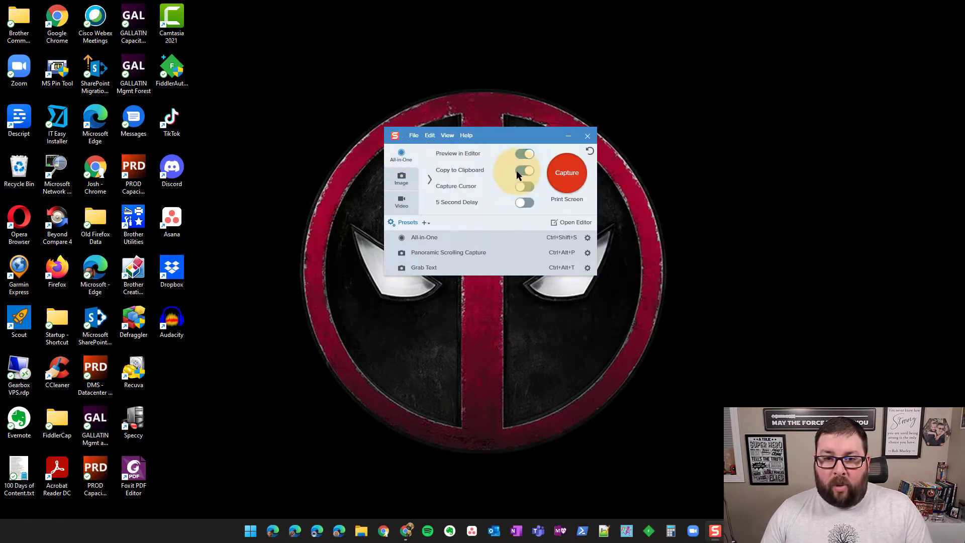
click(402, 177)
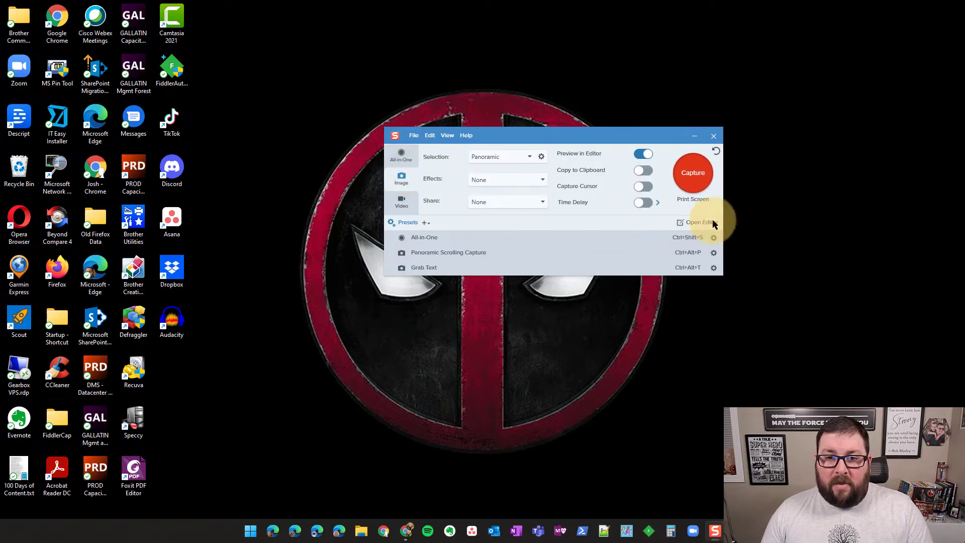
click(642, 171)
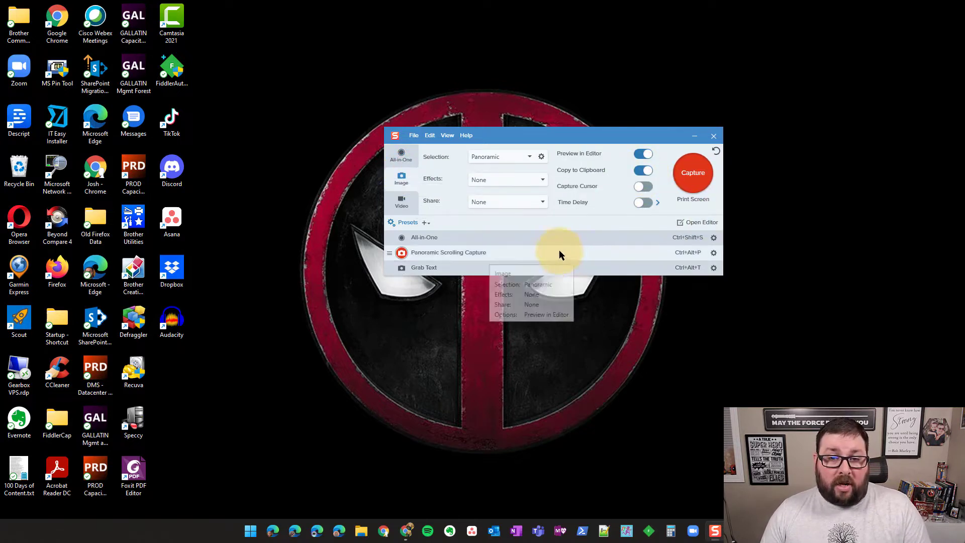
click(393, 159)
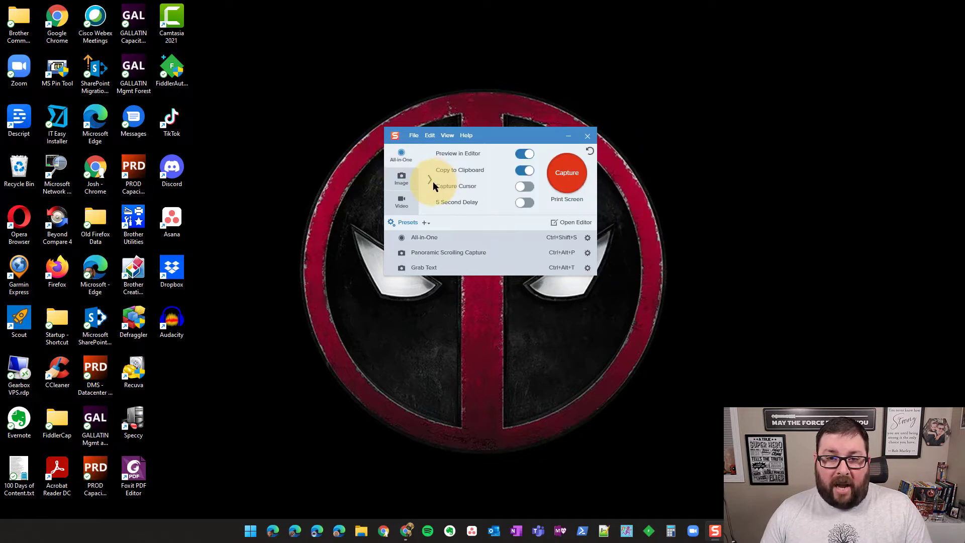
click(401, 157)
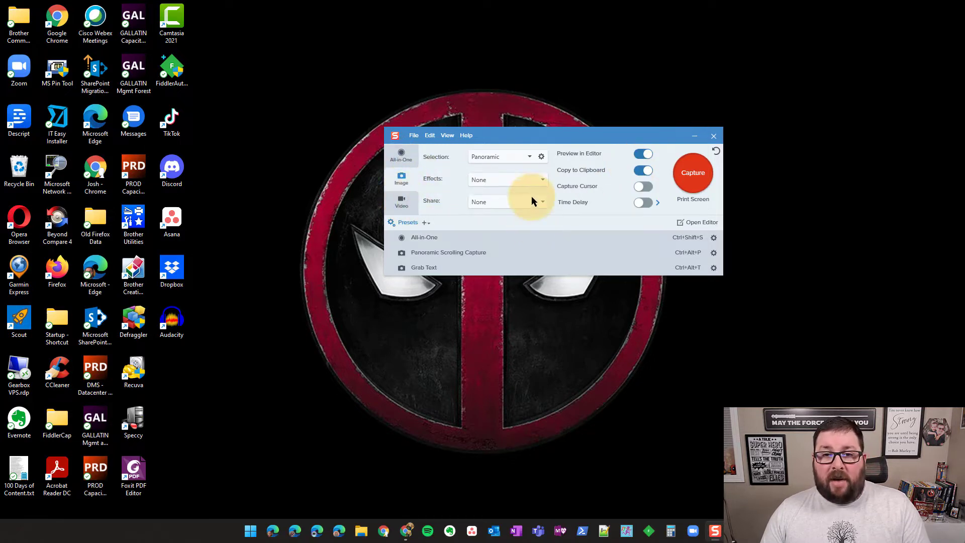
Set the Image capture's selection to Region and its effect to Edges.
click(520, 158)
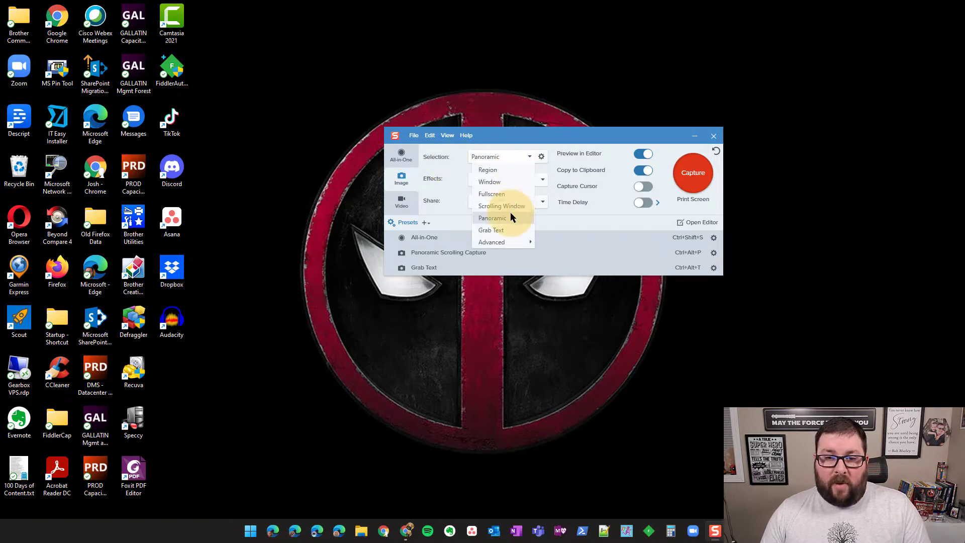
click(496, 173)
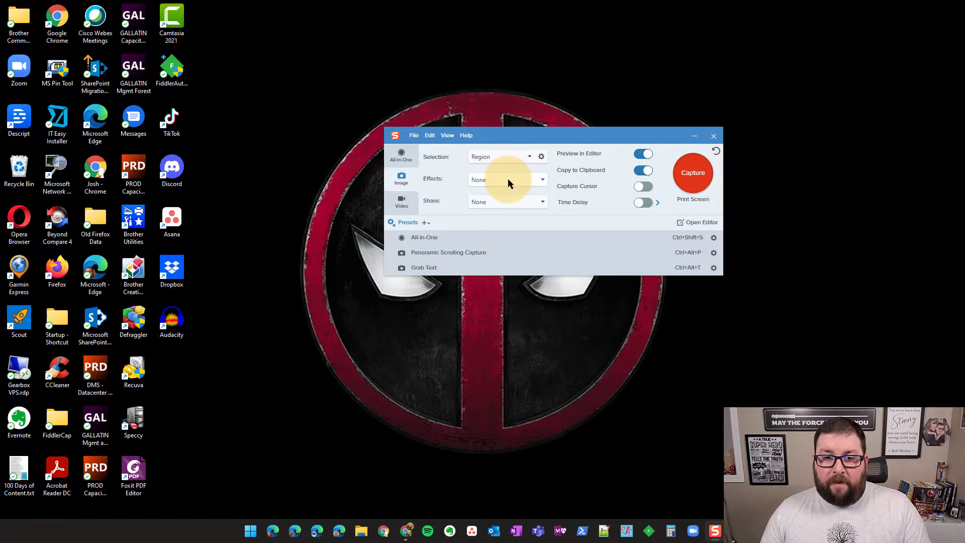
click(508, 180)
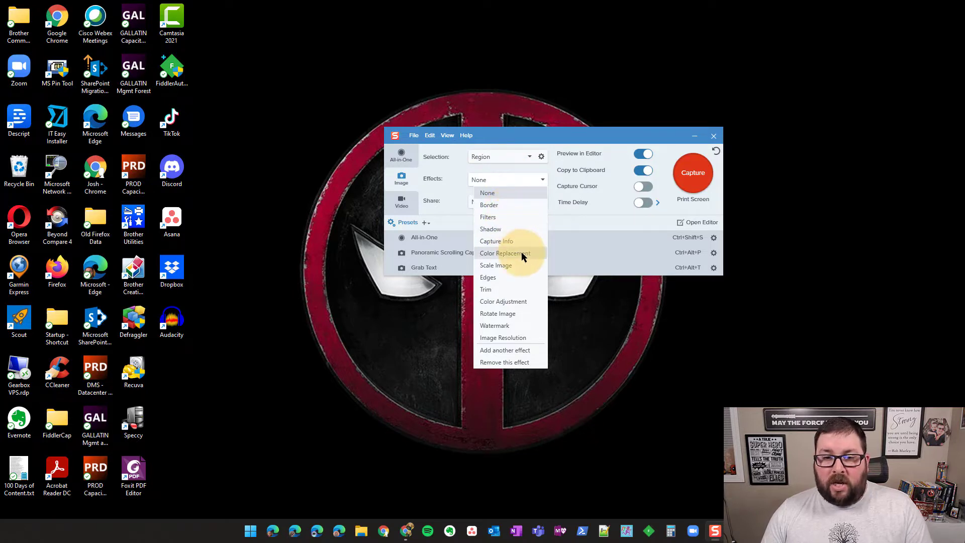
click(489, 278)
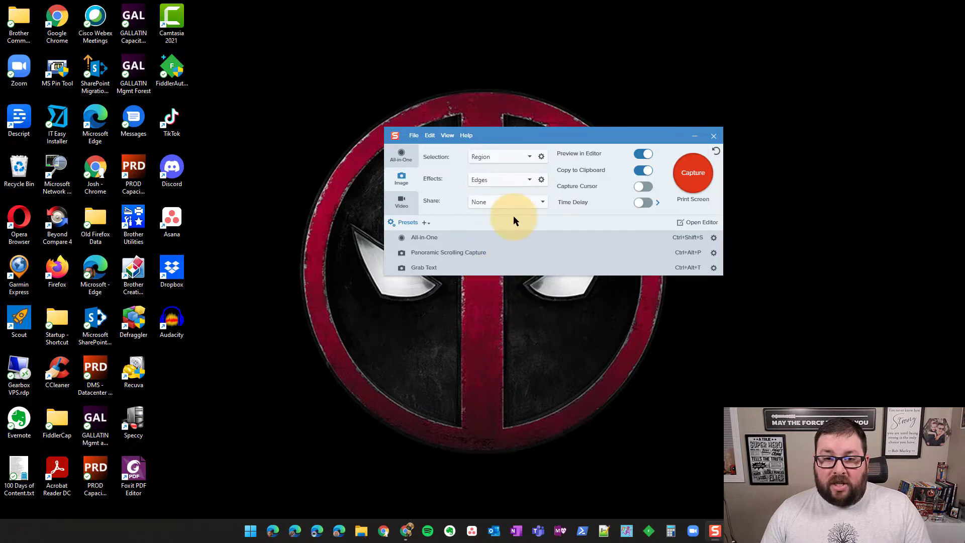
Set the style of the Image capture's Edges effect to Torn.
click(542, 180)
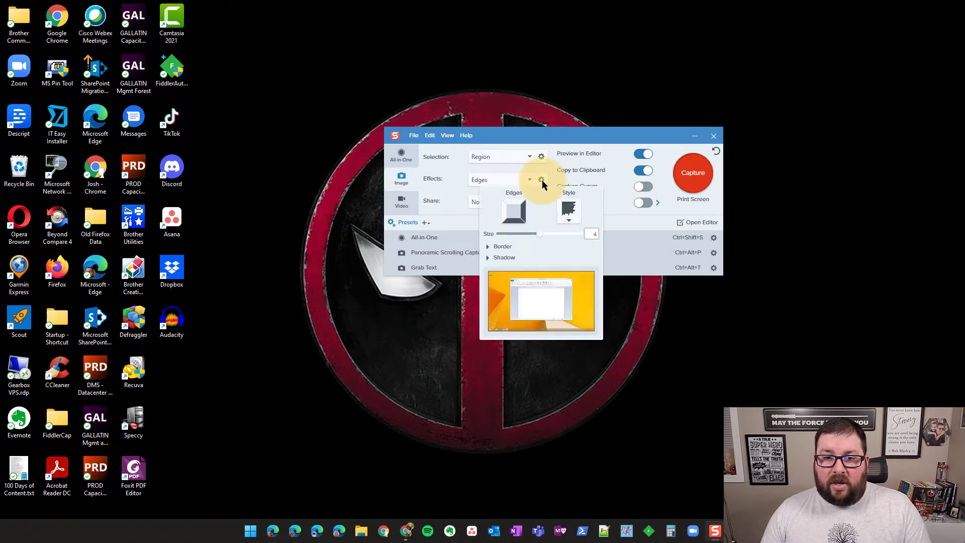
click(567, 220)
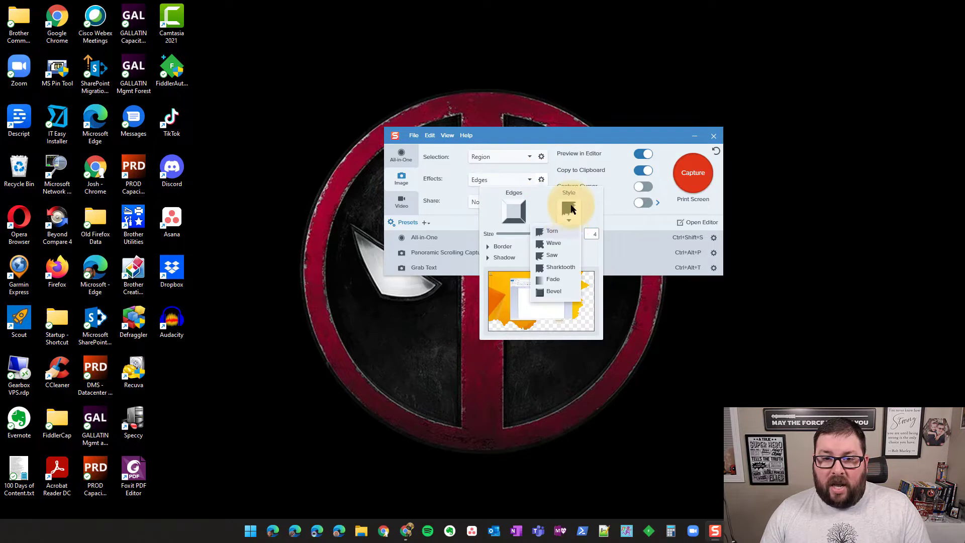
click(553, 230)
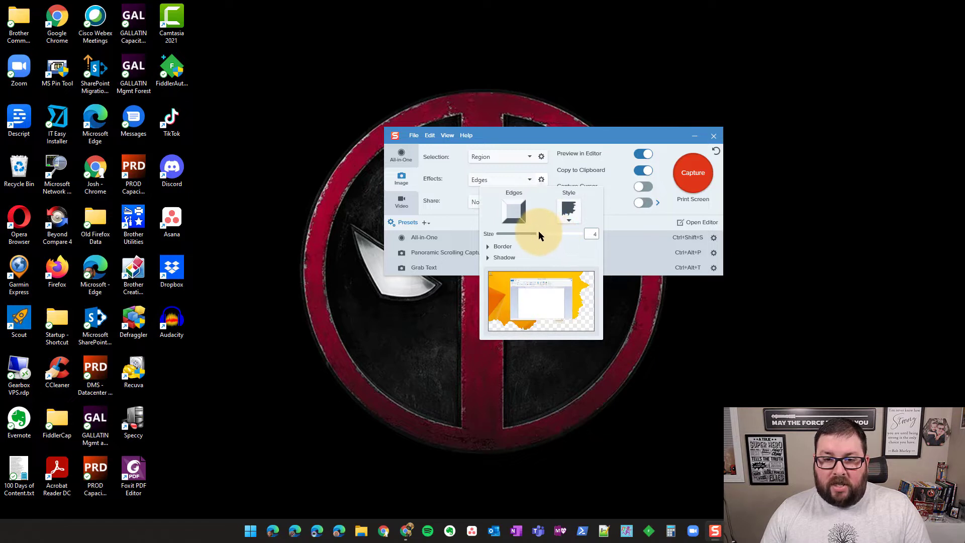
Set the size of the Torn edge effect to 1 and expand the effect's Border options.
drag(539, 232, 502, 234)
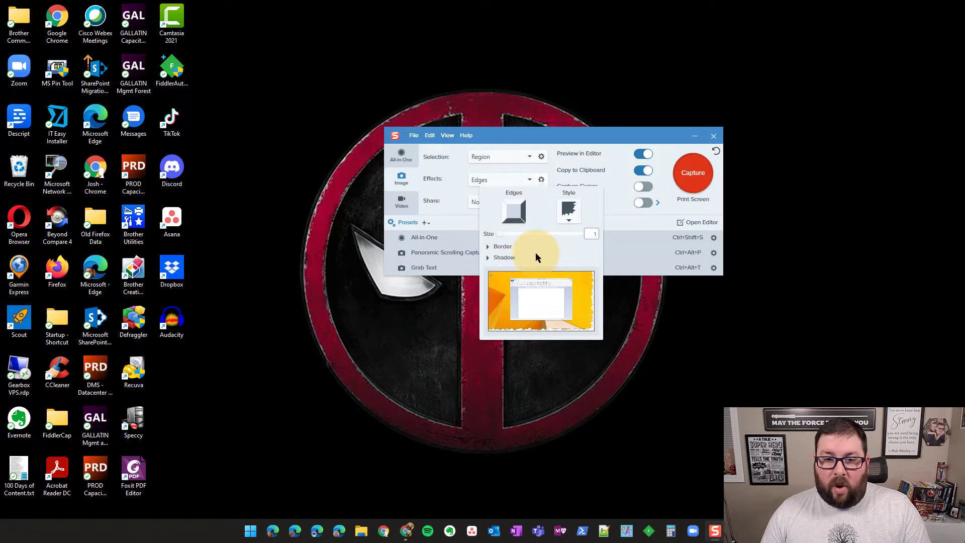
click(487, 247)
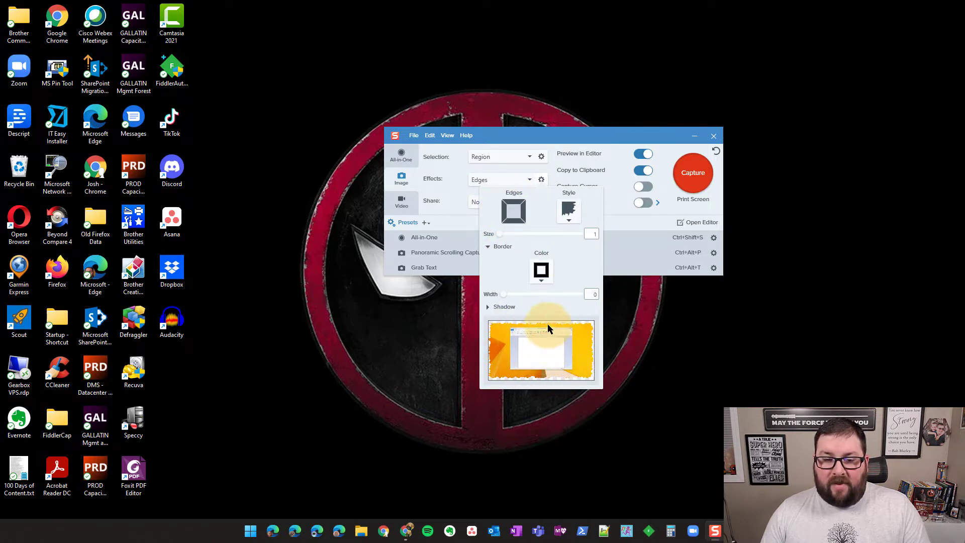
click(598, 133)
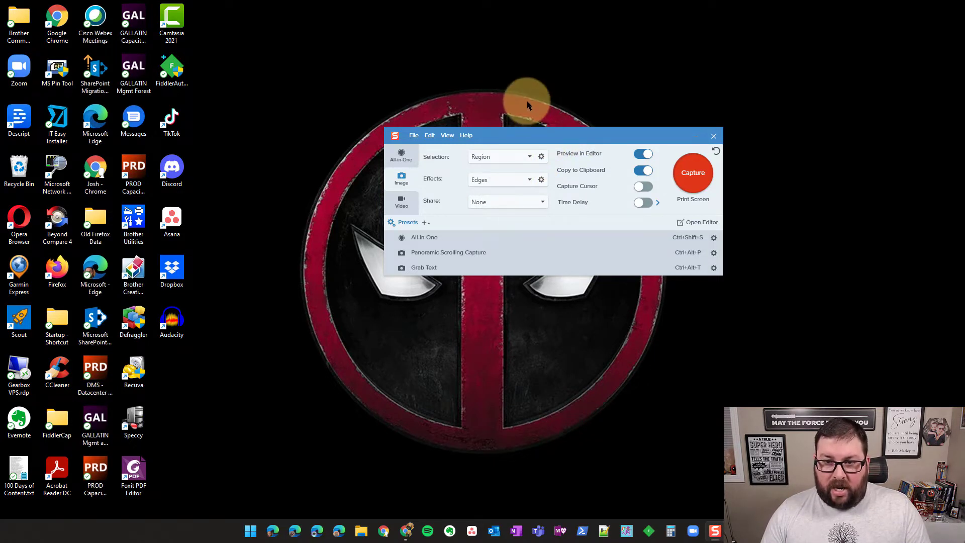
Capture a region of about 740 x 735 px around the round desktop wallpaper logo, and minimize the editor showing the result.
key(Print)
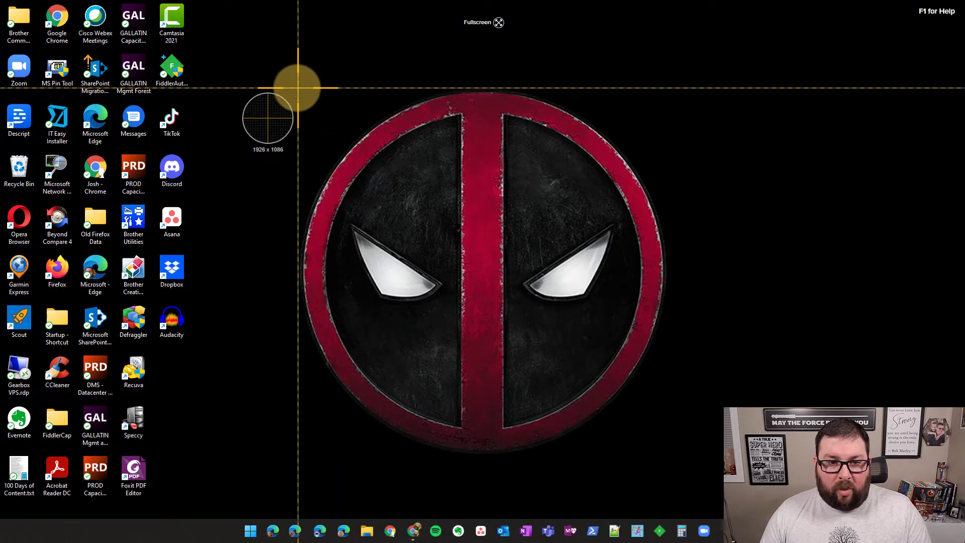
drag(296, 88, 668, 457)
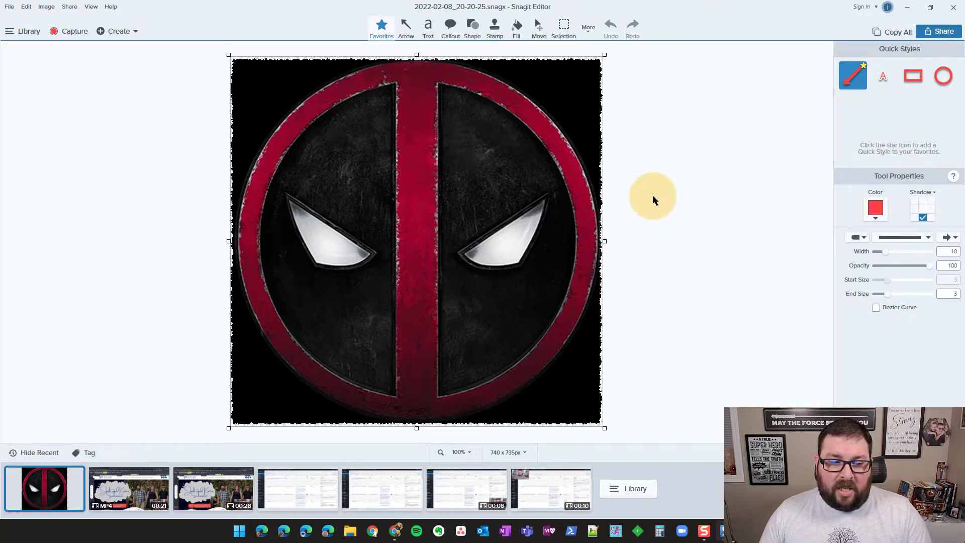
click(909, 8)
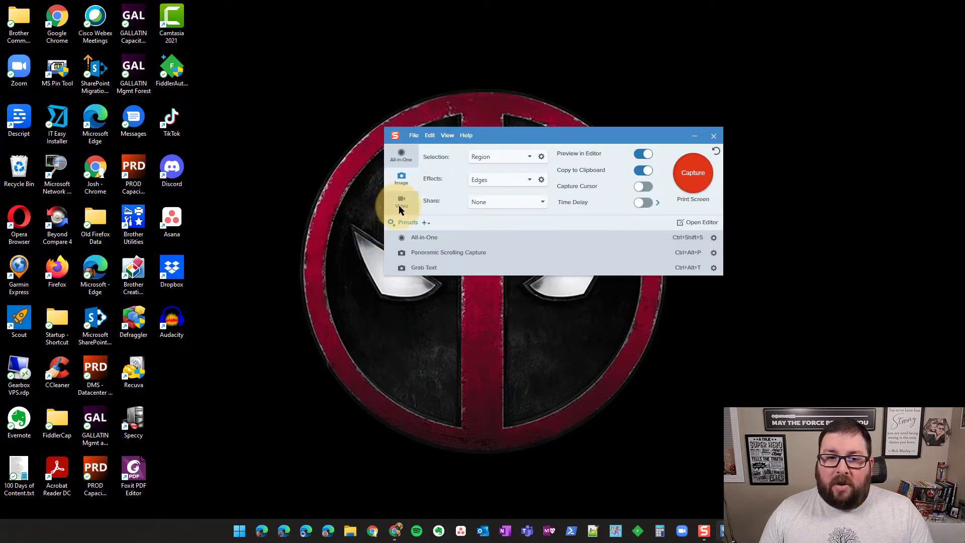
Look through the Share destinations for Image captures, keep None, and switch to the Video capture mode.
click(519, 201)
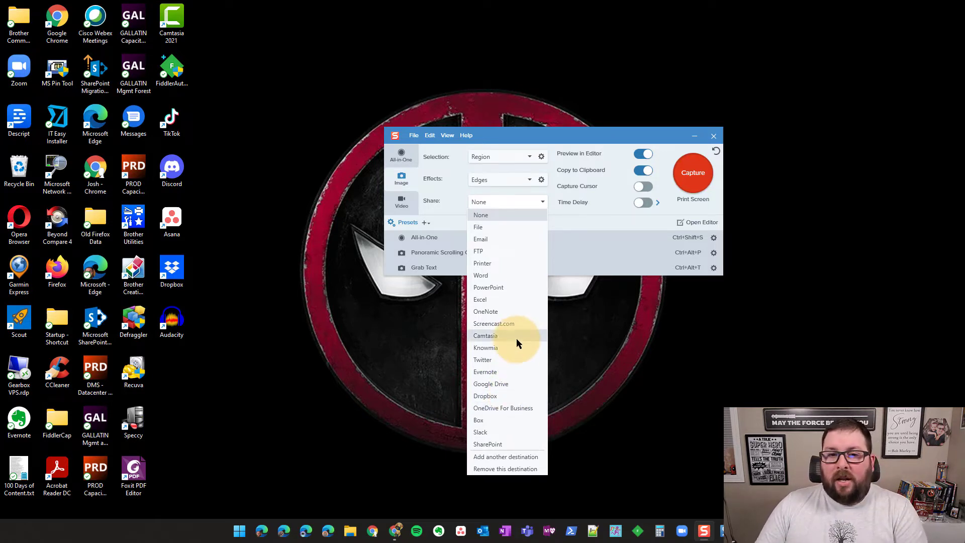
click(497, 201)
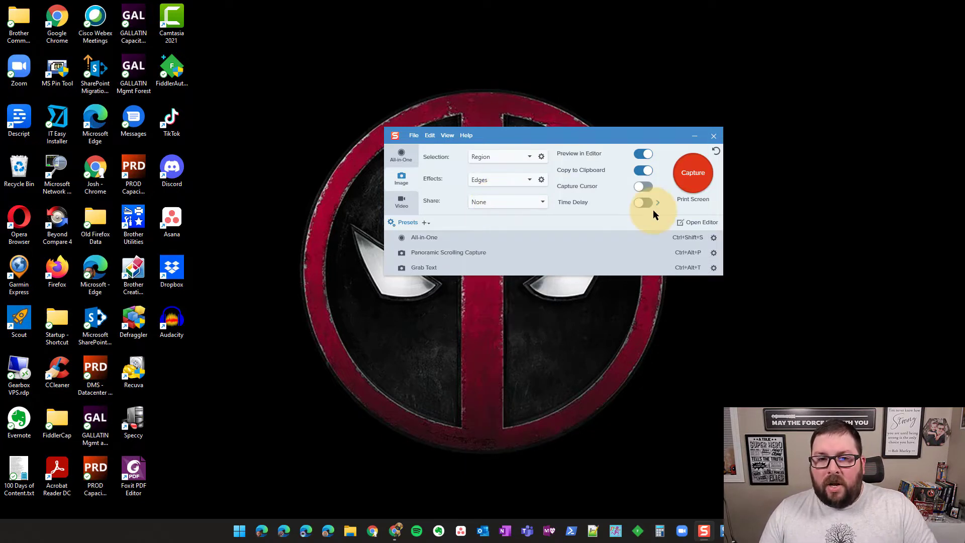
click(402, 201)
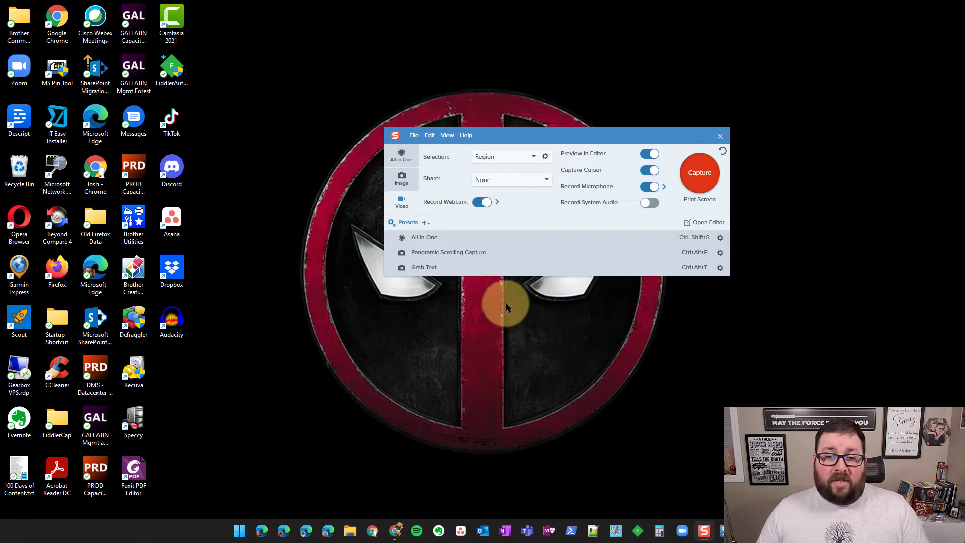
Switch to Chrome and review the website's home page in the builder, from its header down to the footer and back.
mouse_move(431, 254)
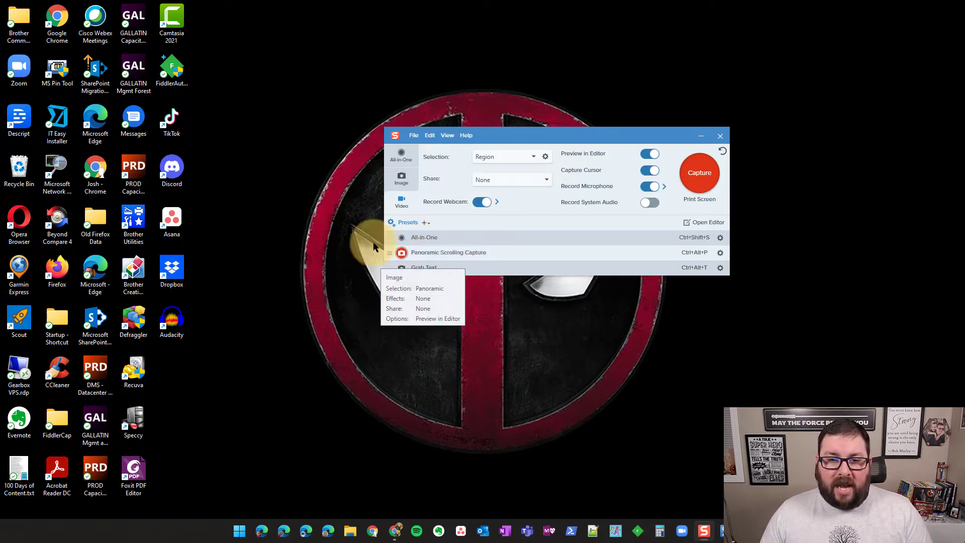
click(396, 532)
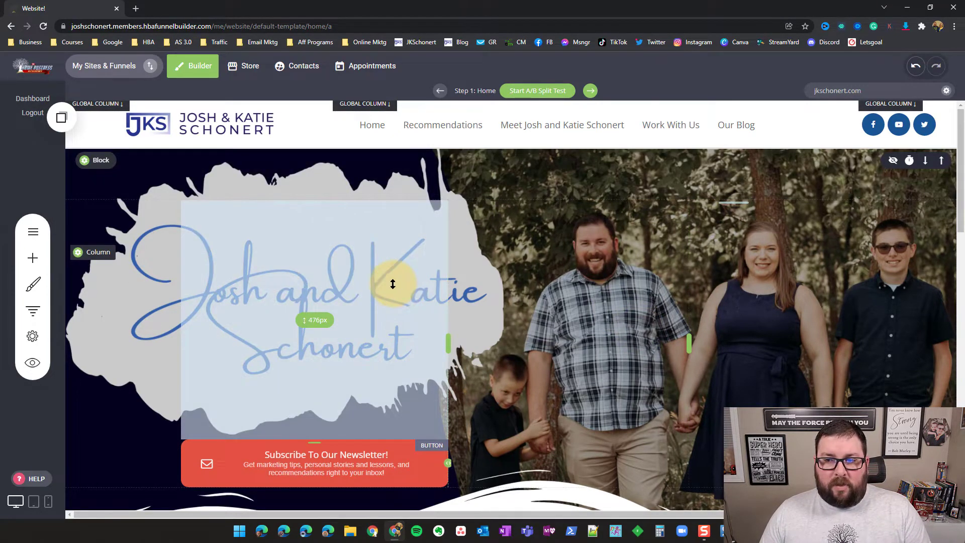
scroll(377, 280, down, 7)
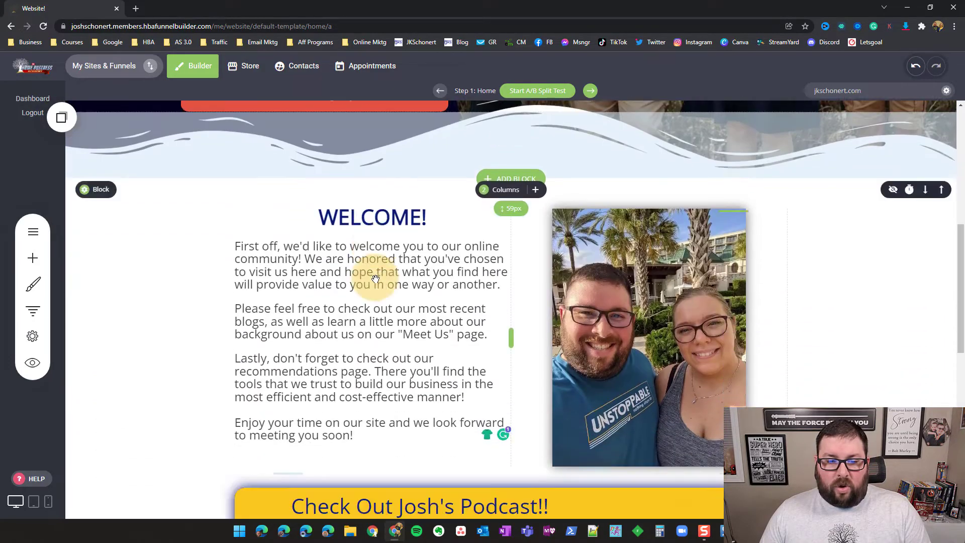
scroll(376, 280, down, 10)
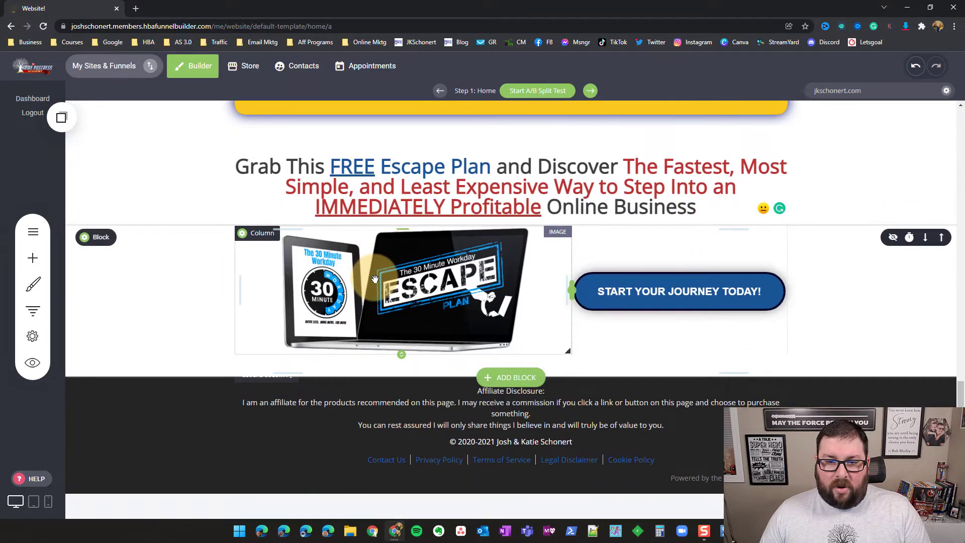
scroll(375, 279, up, 17)
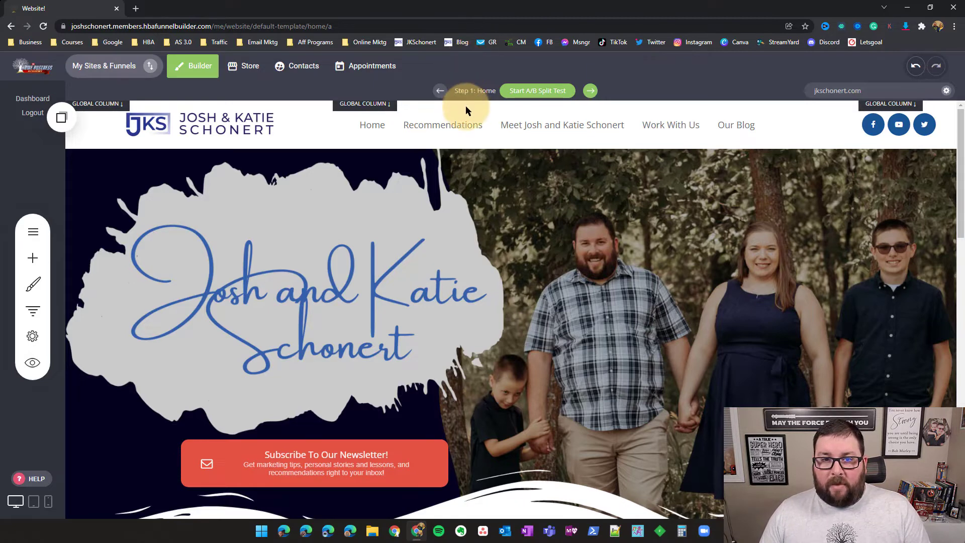
Start a Panoramic Scrolling Capture, dismiss the instructions, select the builder's page area about 1776 px wide, and move the capture controls over it.
key(Print)
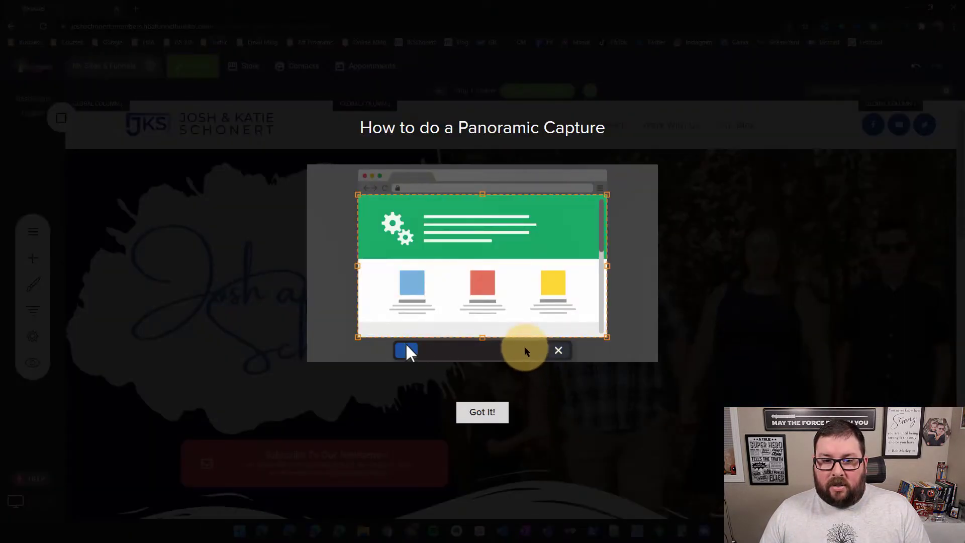
click(483, 412)
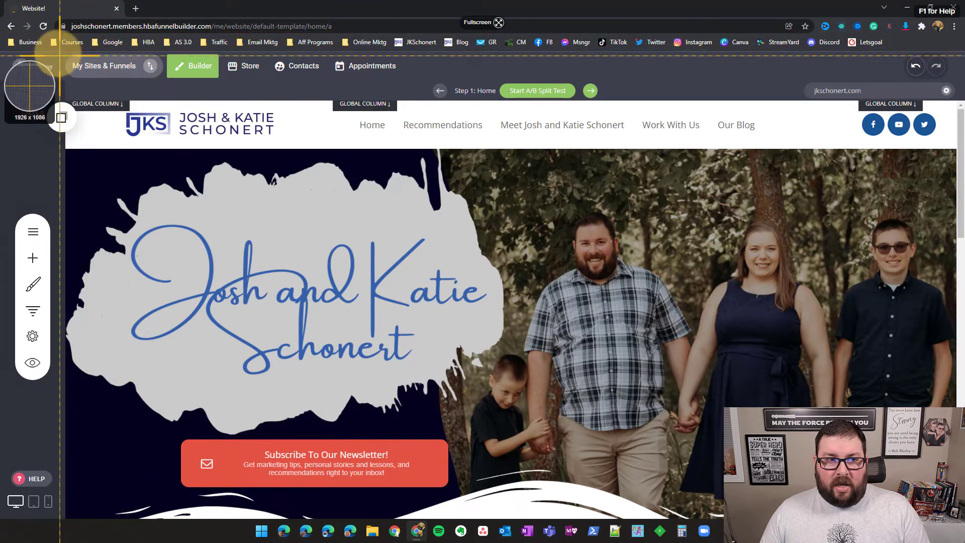
drag(62, 52, 955, 518)
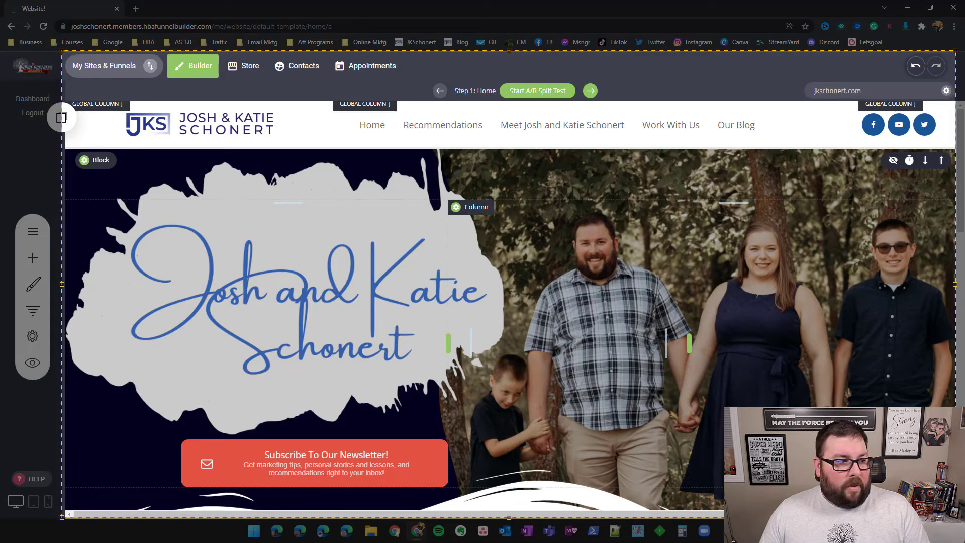
drag(89, 337, 440, 460)
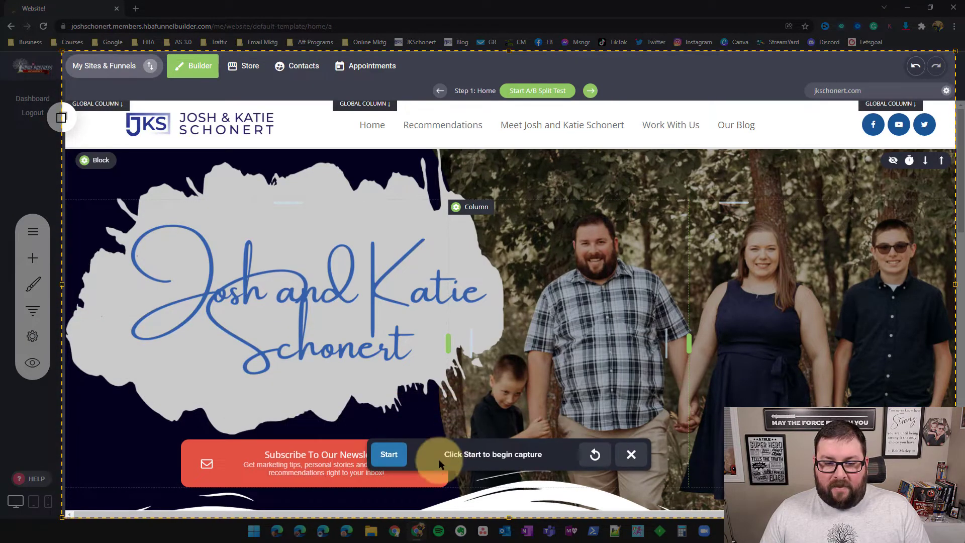
Record the panoramic capture of the home page down to the affiliate disclosure footer, stop it, and minimize the resulting image.
click(392, 455)
scroll(587, 330, down, 1)
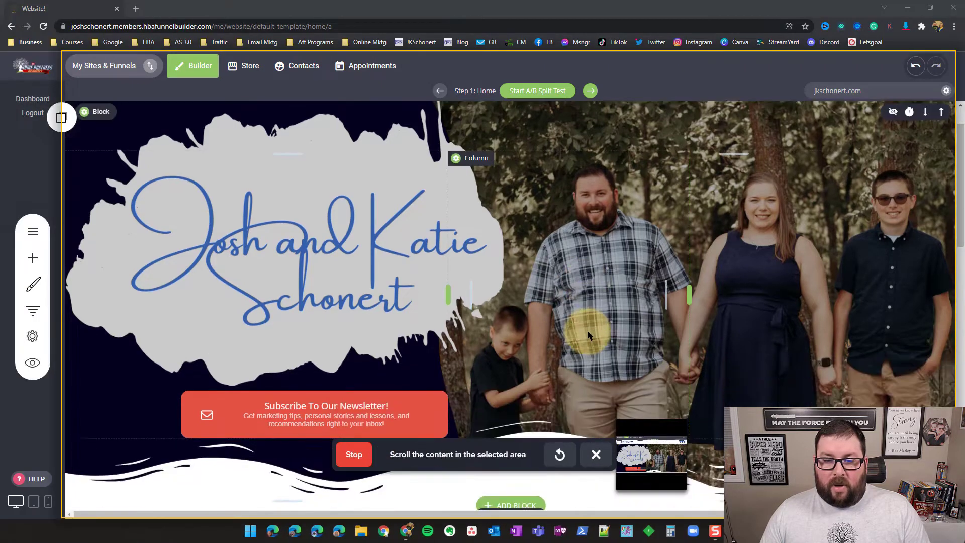
scroll(600, 327, down, 4)
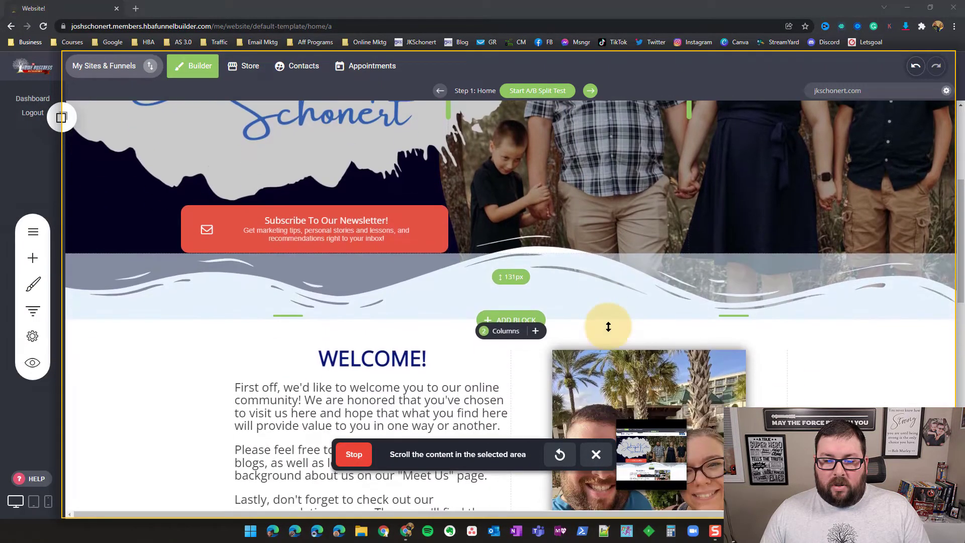
scroll(608, 327, down, 5)
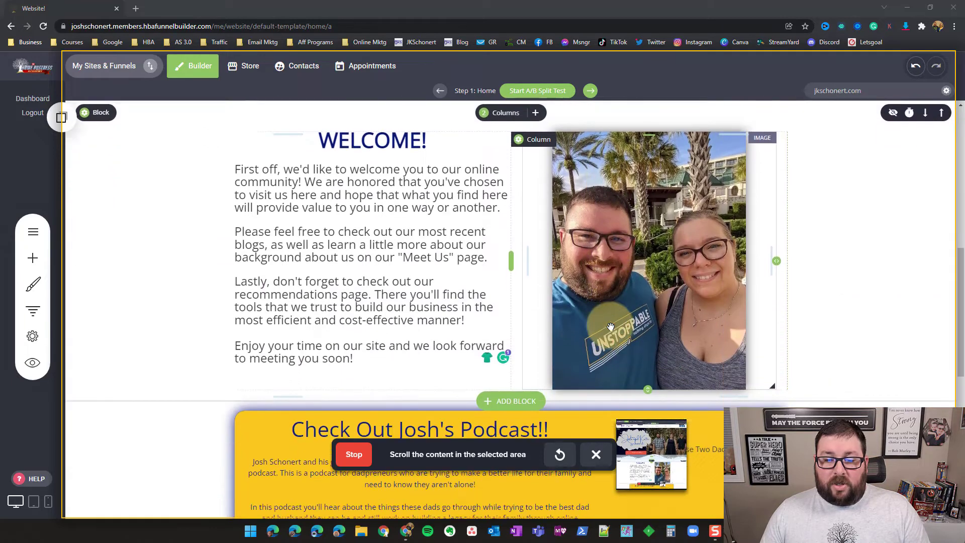
scroll(610, 327, down, 5)
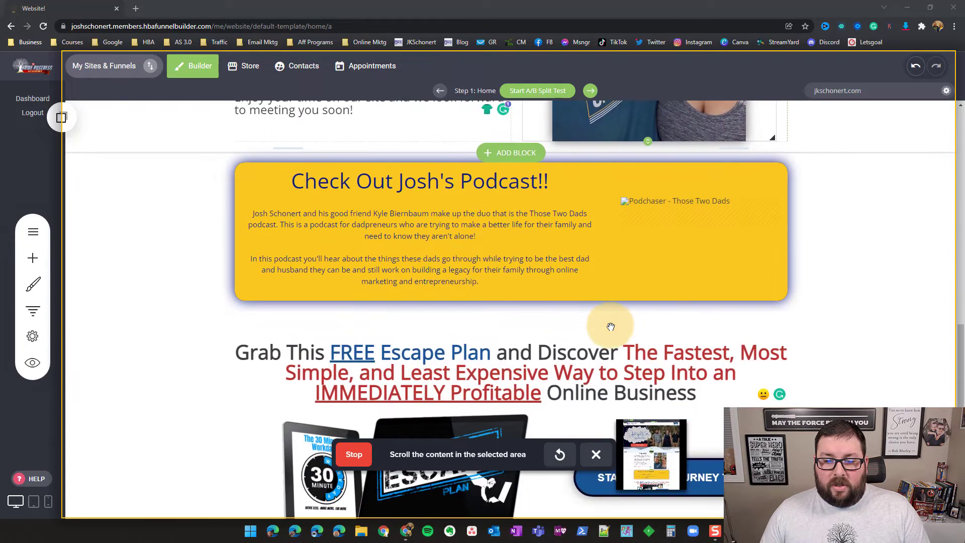
scroll(611, 327, down, 4)
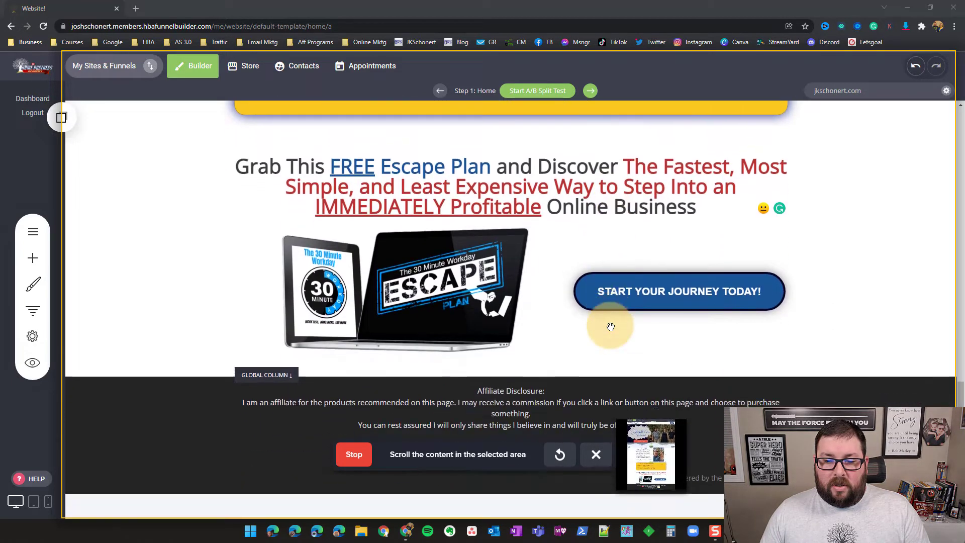
click(354, 459)
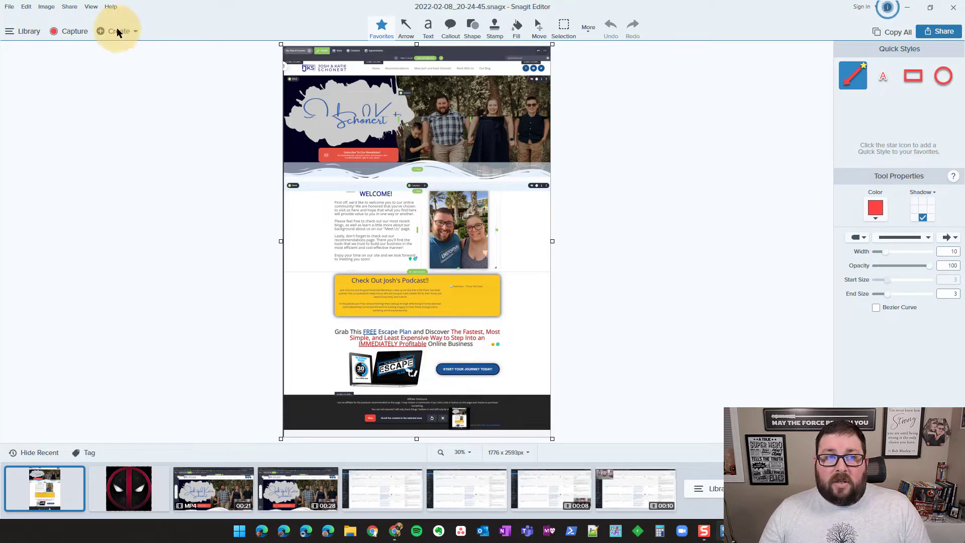
click(908, 7)
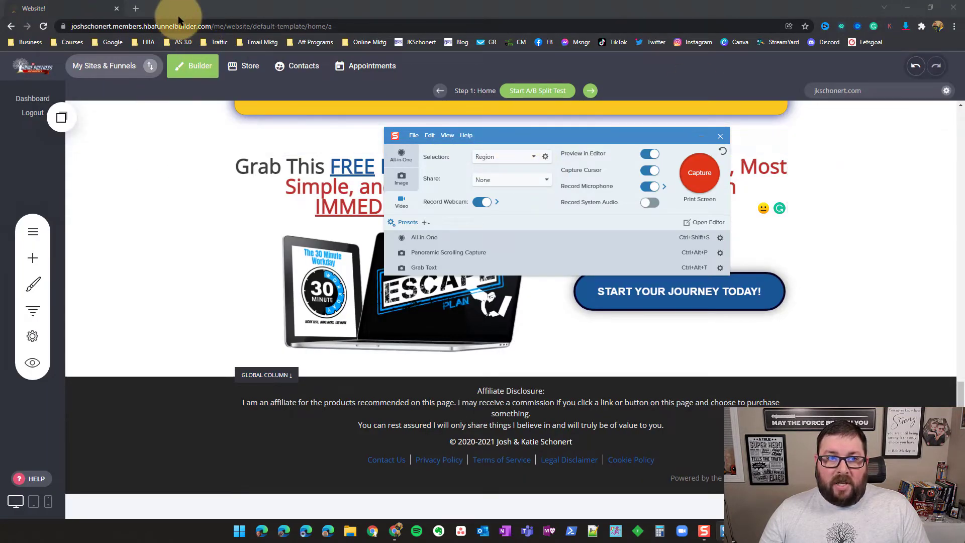
Open the Recommendations page in the builder and grab the text from its introduction and Lead Generation section, about 1155 x 378 px.
click(592, 92)
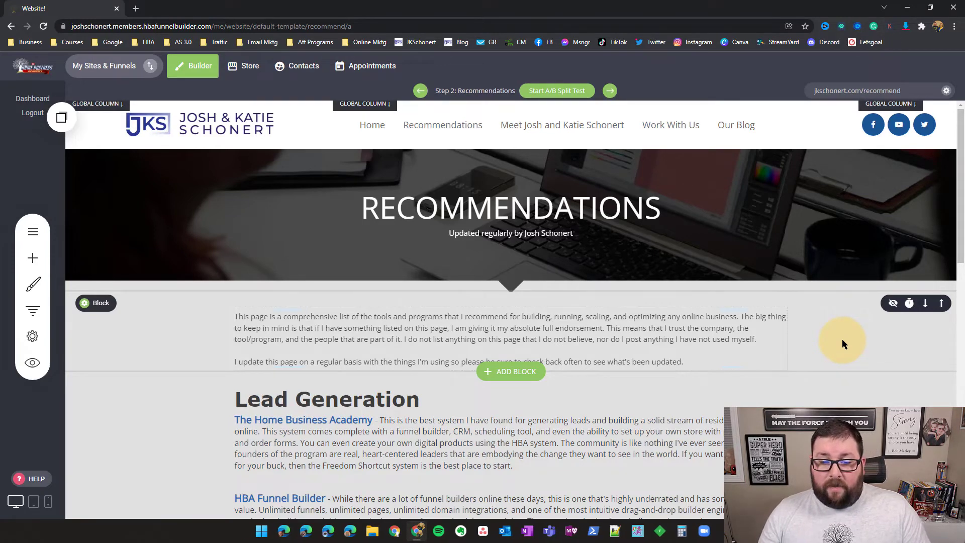
key(Print)
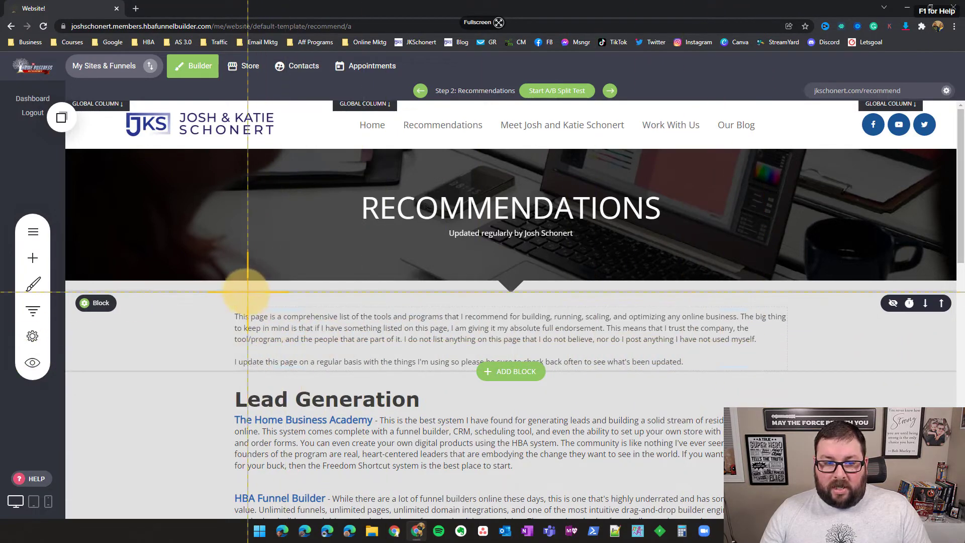
drag(226, 291, 811, 483)
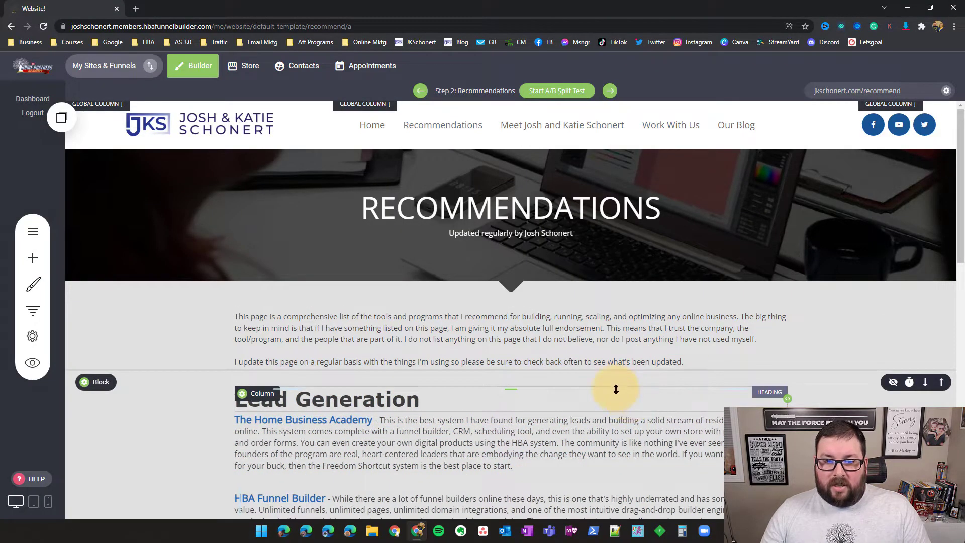
key(Print)
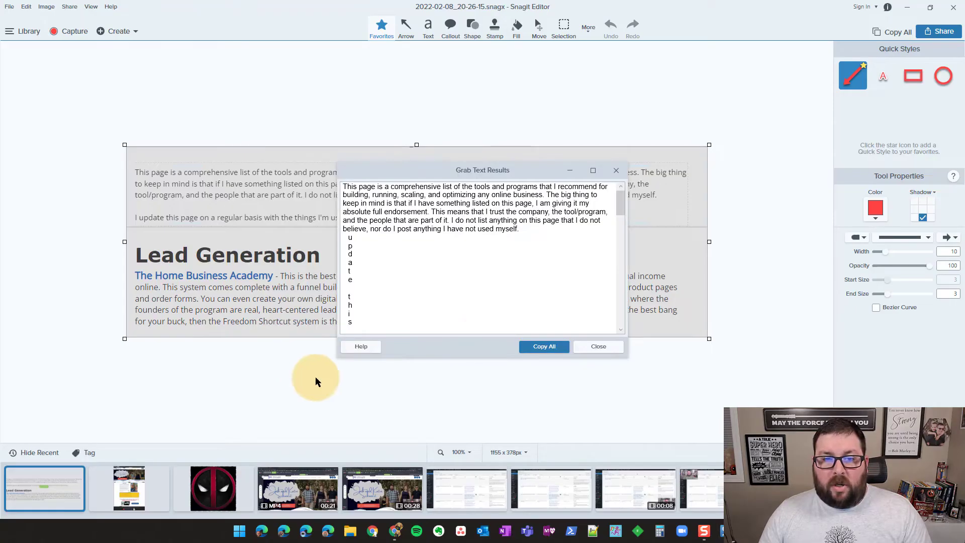
Read through the extracted text in the Grab Text results to check it against the captured page.
scroll(457, 261, down, 4)
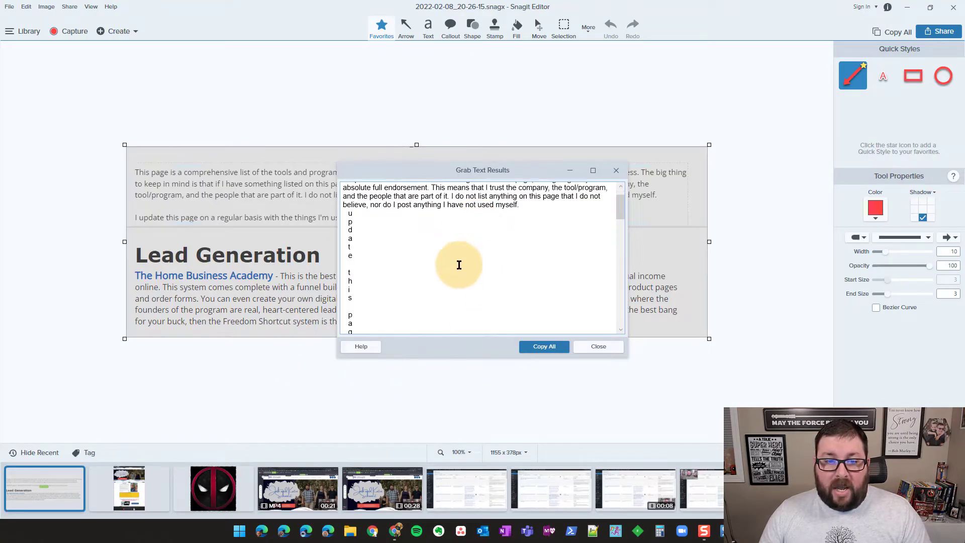
scroll(457, 264, down, 7)
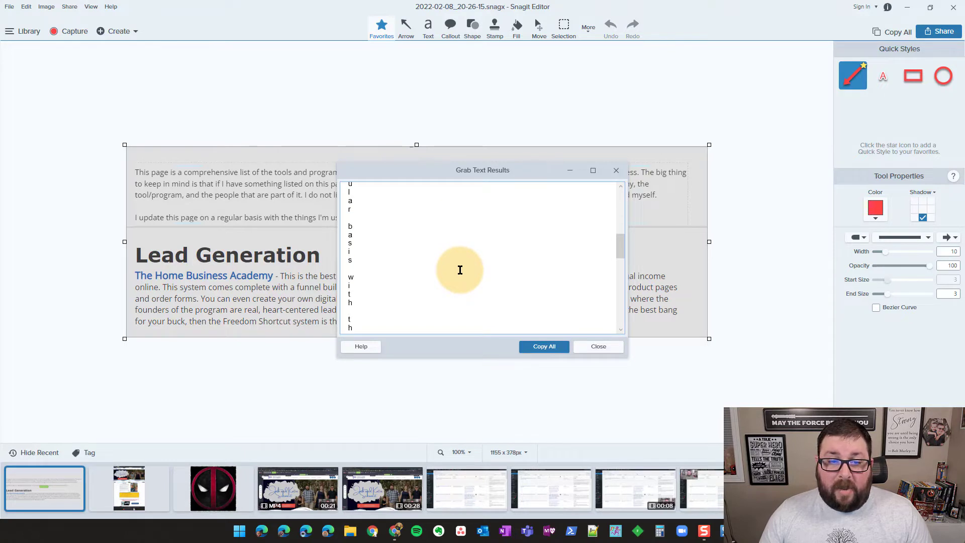
scroll(460, 270, down, 10)
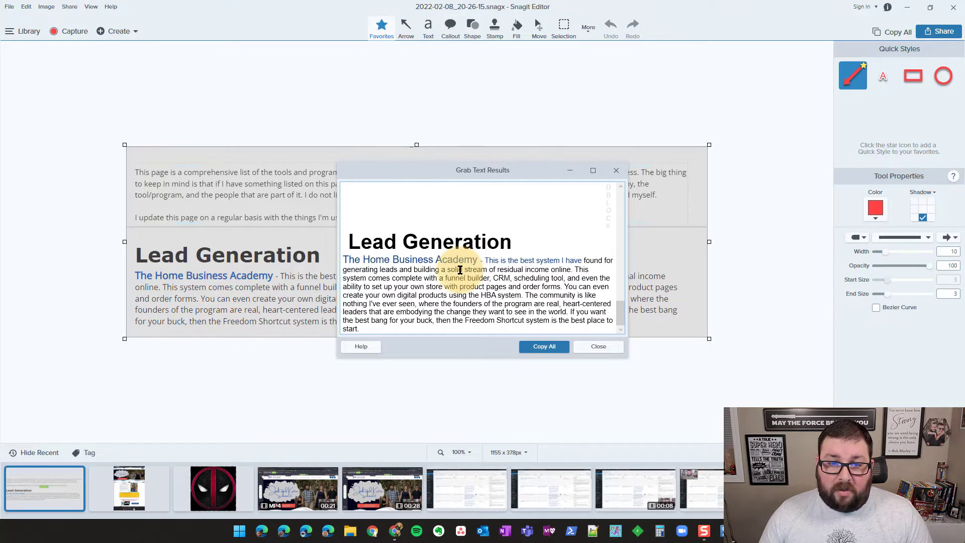
scroll(459, 281, up, 3)
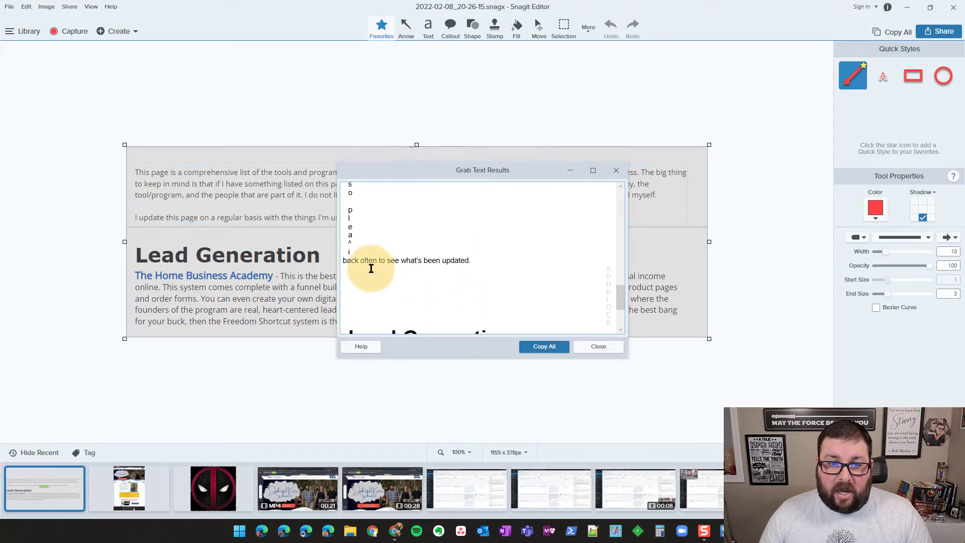
scroll(440, 278, up, 5)
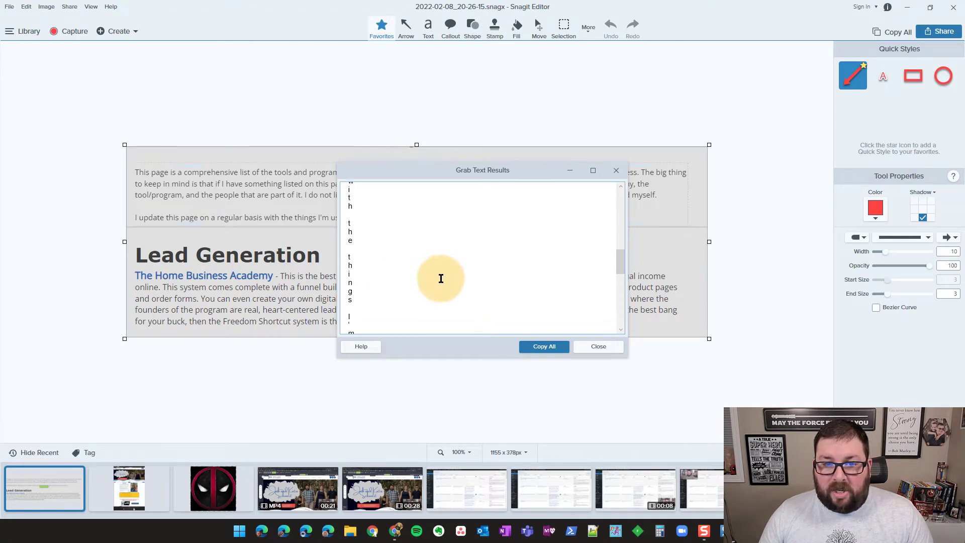
scroll(441, 278, up, 5)
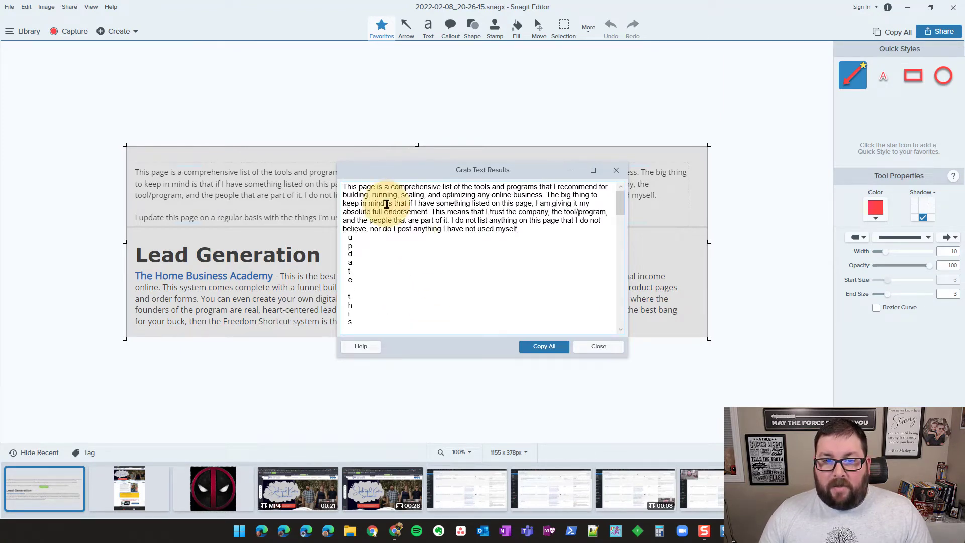
Review the rest of the extracted text down to the Lead Generation section and close the Grab Text results.
scroll(365, 269, down, 4)
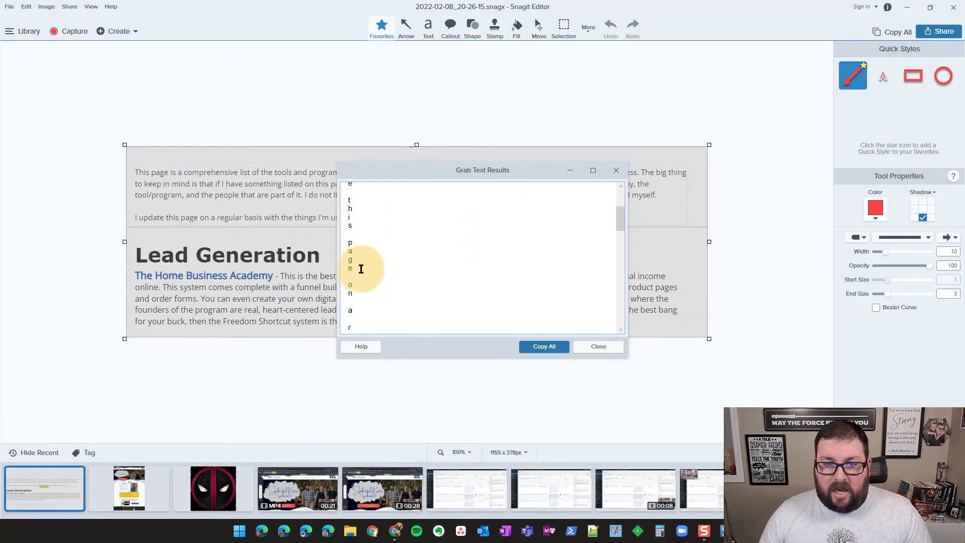
scroll(364, 240, down, 5)
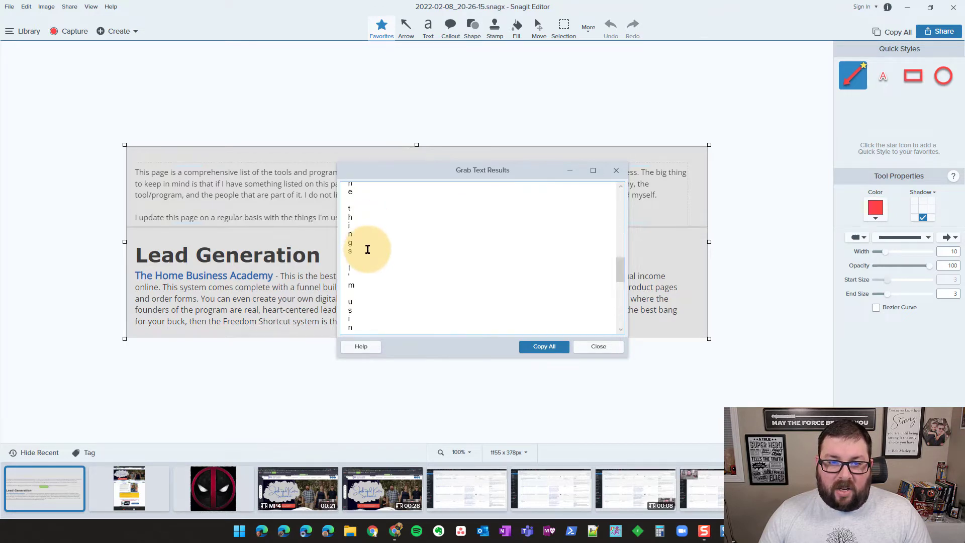
scroll(367, 249, down, 3)
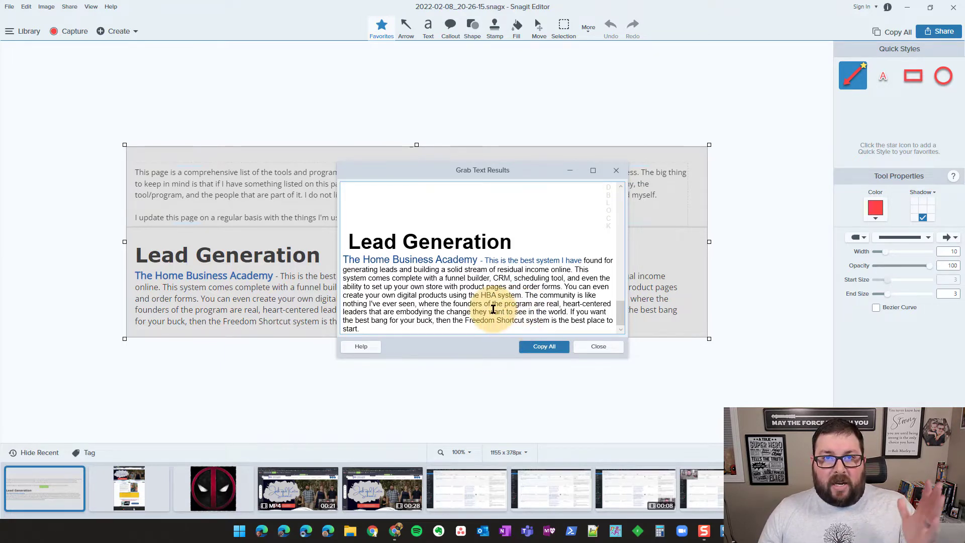
click(597, 346)
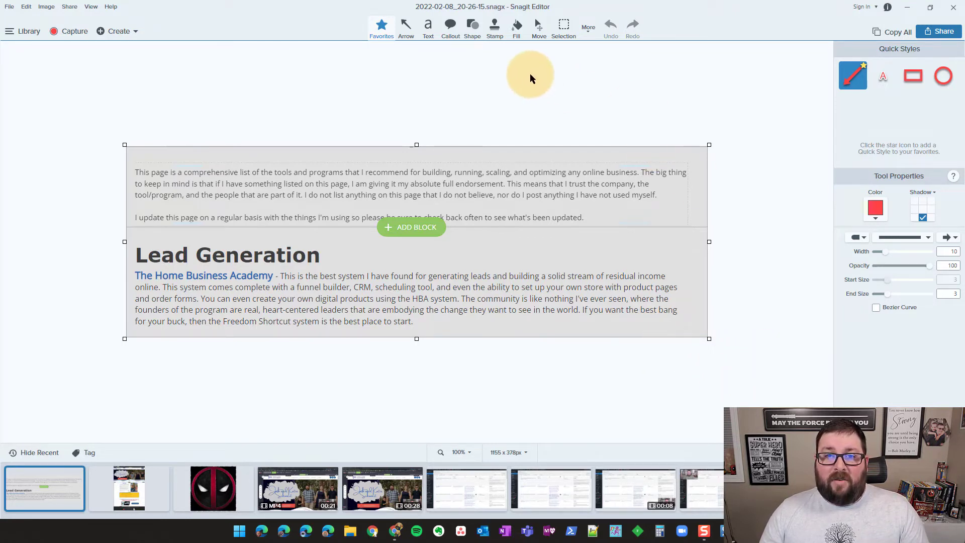
Compare the Arrow tool's quick styles with the saved Favorites, returning to the Arrow tool.
click(407, 28)
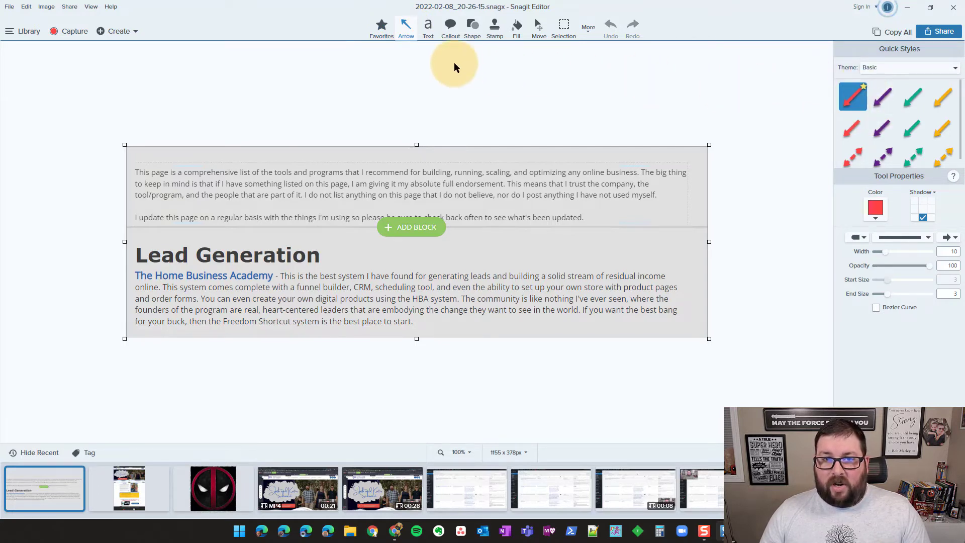
click(383, 30)
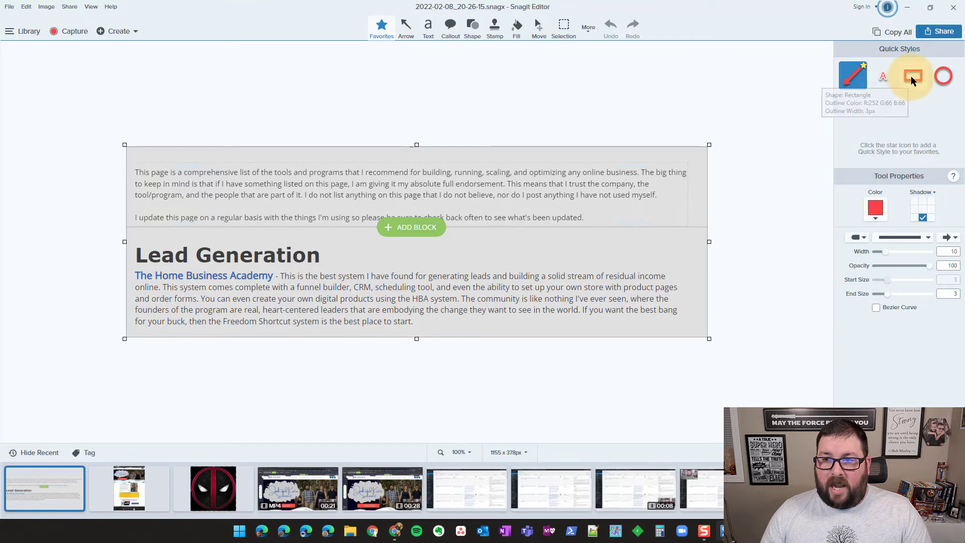
click(405, 25)
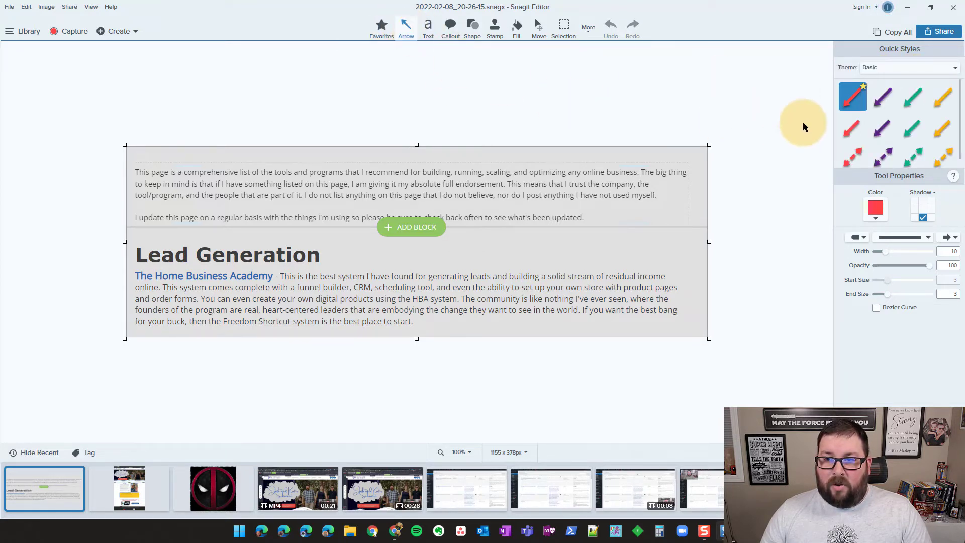
Try a red dashed double-headed arrow on the intro text, move it onto the Home Business Academy line, lengthen it, and delete it.
click(854, 156)
mouse_move(247, 196)
mouse_down()
mouse_move(616, 195)
mouse_move(295, 192)
mouse_move(389, 200)
mouse_up()
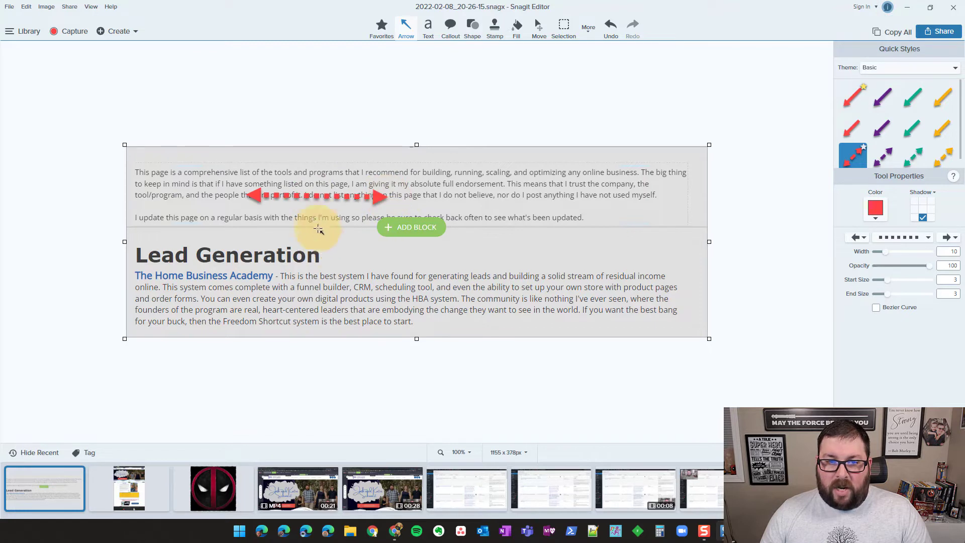
mouse_move(312, 195)
mouse_down()
mouse_move(281, 229)
mouse_move(310, 317)
mouse_move(483, 306)
mouse_move(575, 330)
mouse_move(326, 277)
mouse_up()
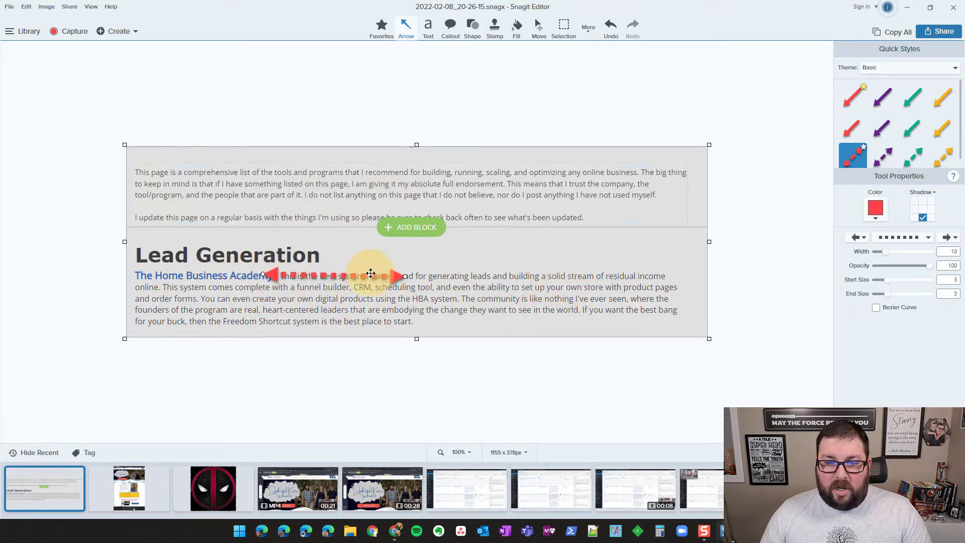
drag(405, 276, 433, 273)
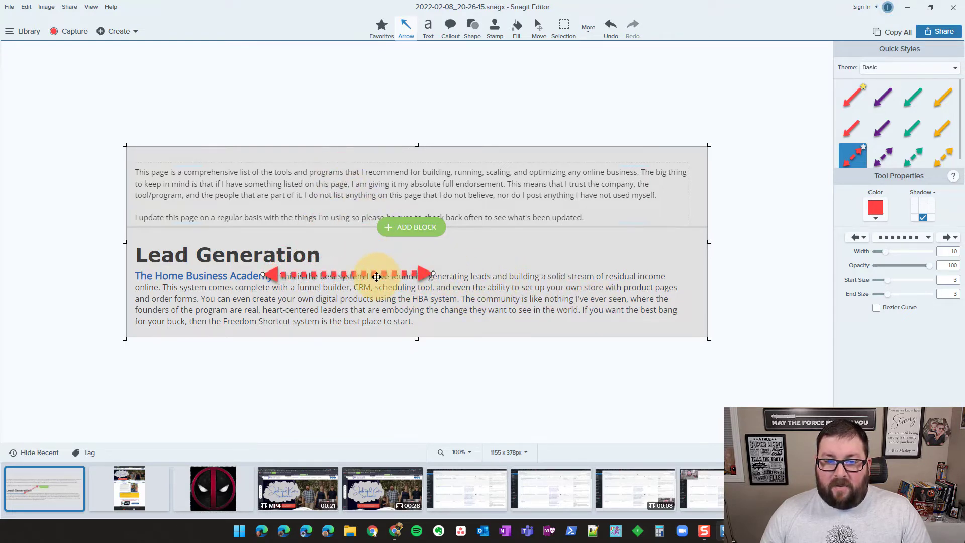
key(Delete)
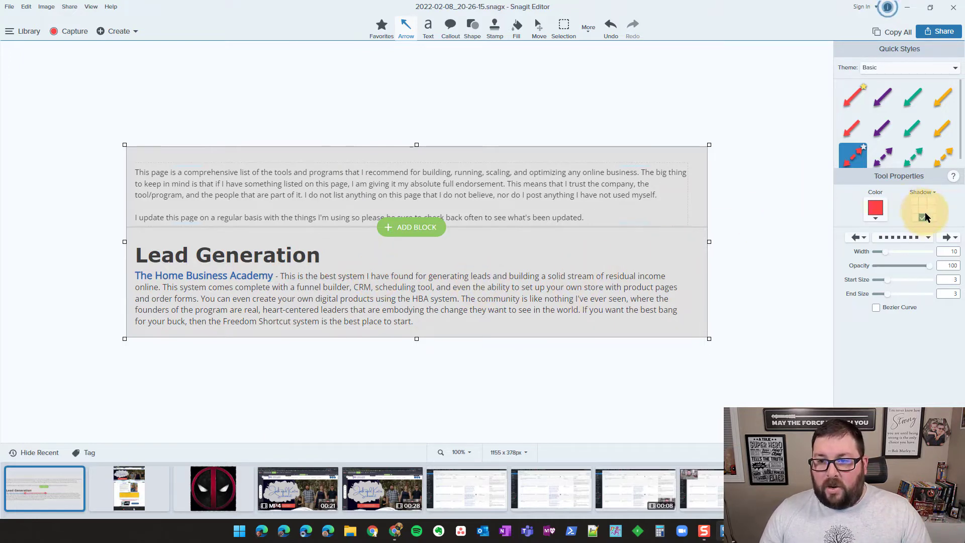
Draw a solid green arrow rising across the introduction paragraph, ending near the word "optimizing".
right_click(912, 107)
click(905, 97)
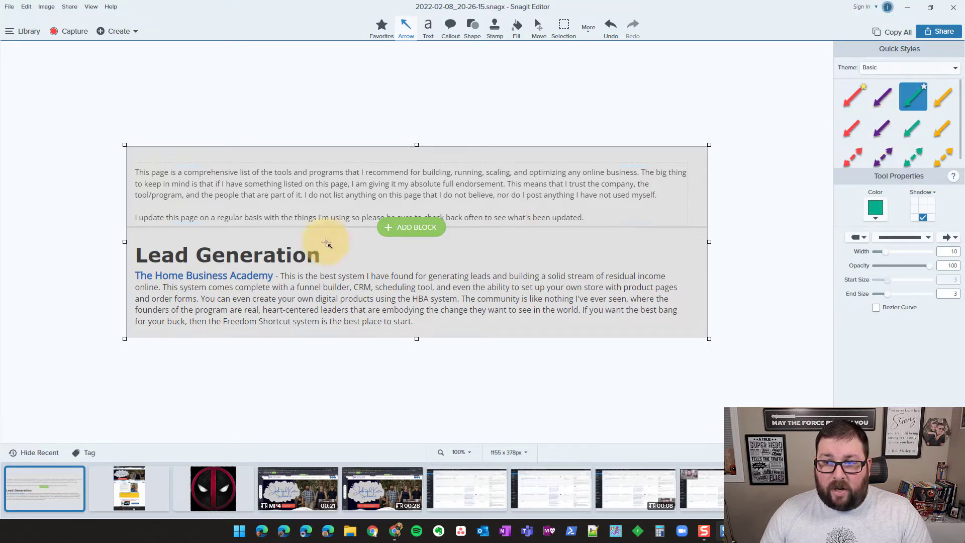
mouse_move(309, 198)
mouse_down()
mouse_move(493, 190)
mouse_move(525, 173)
mouse_up()
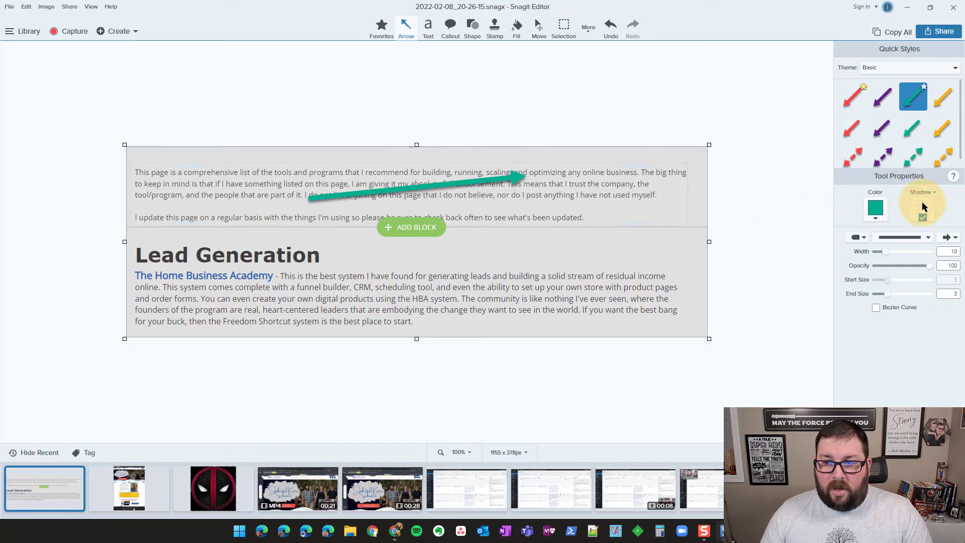
Try several shadow directions on the green arrow and settle on the centered shadow position.
click(923, 216)
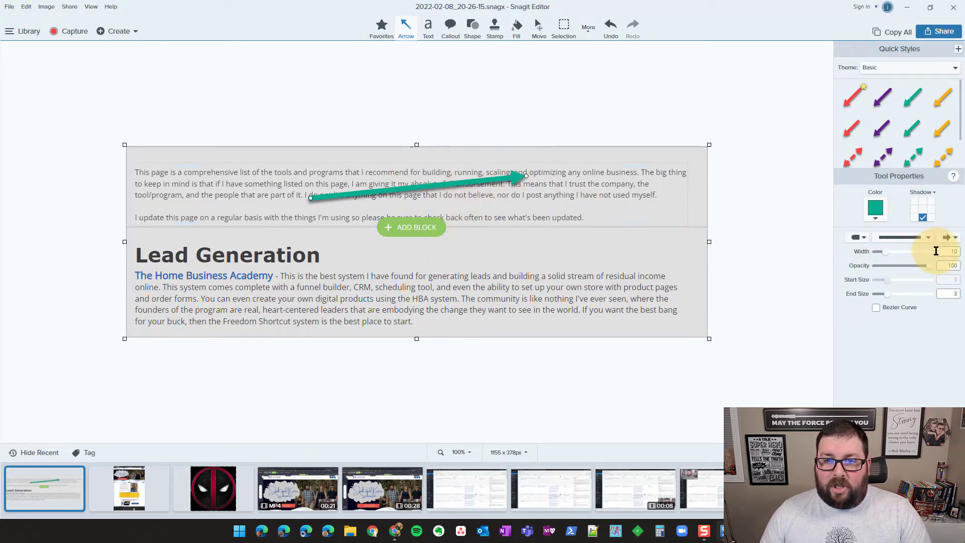
click(922, 202)
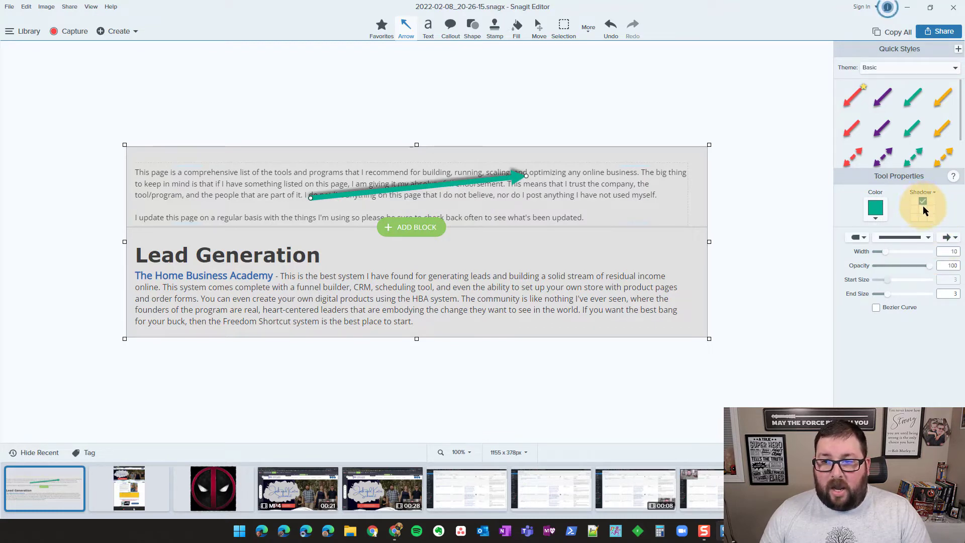
click(924, 208)
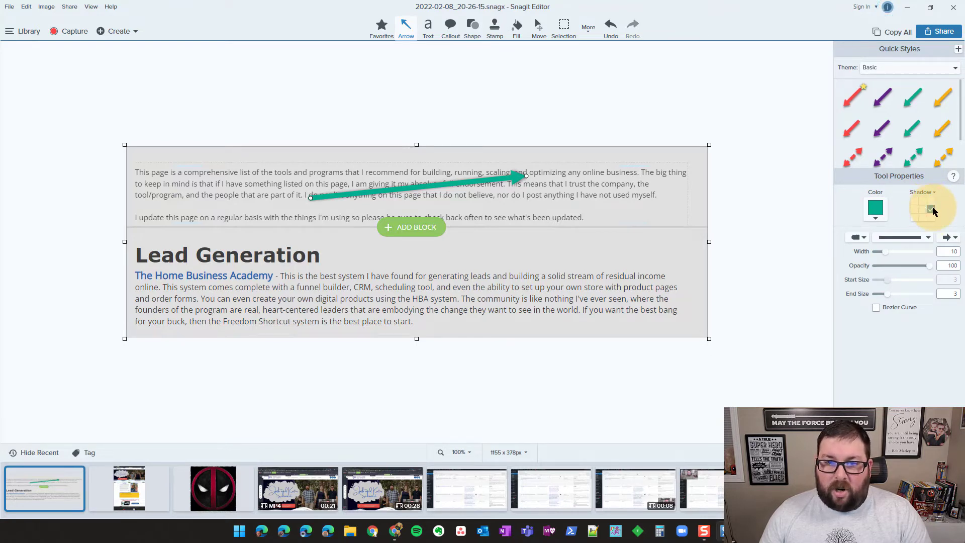
click(931, 210)
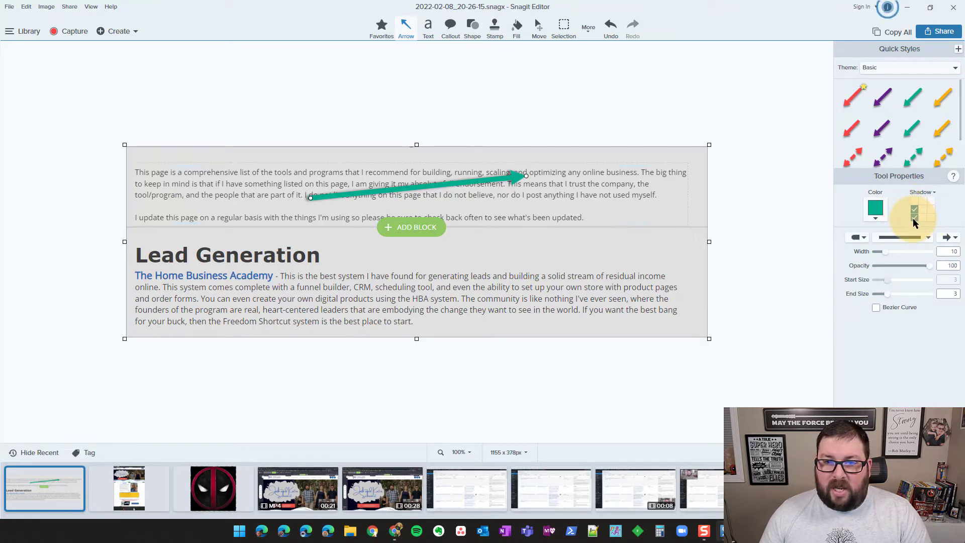
click(914, 218)
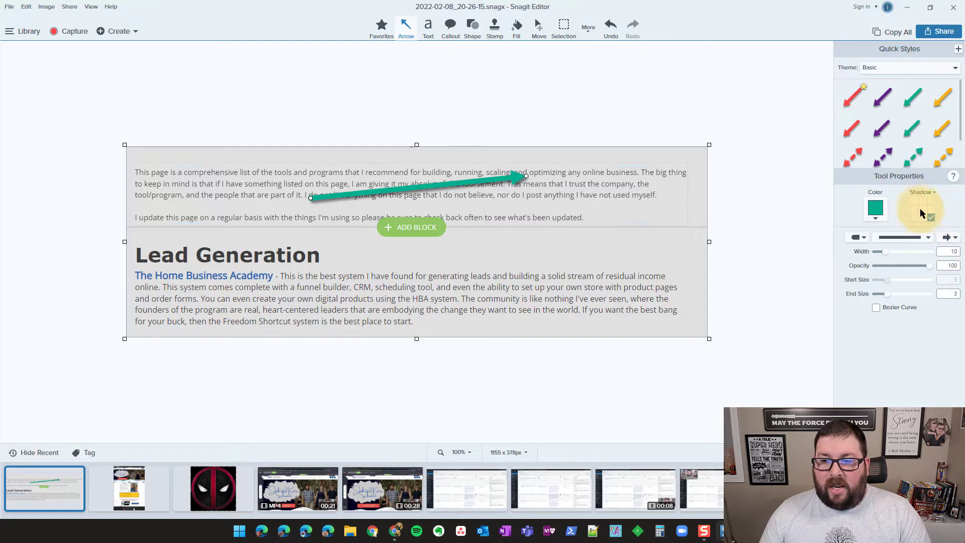
click(920, 206)
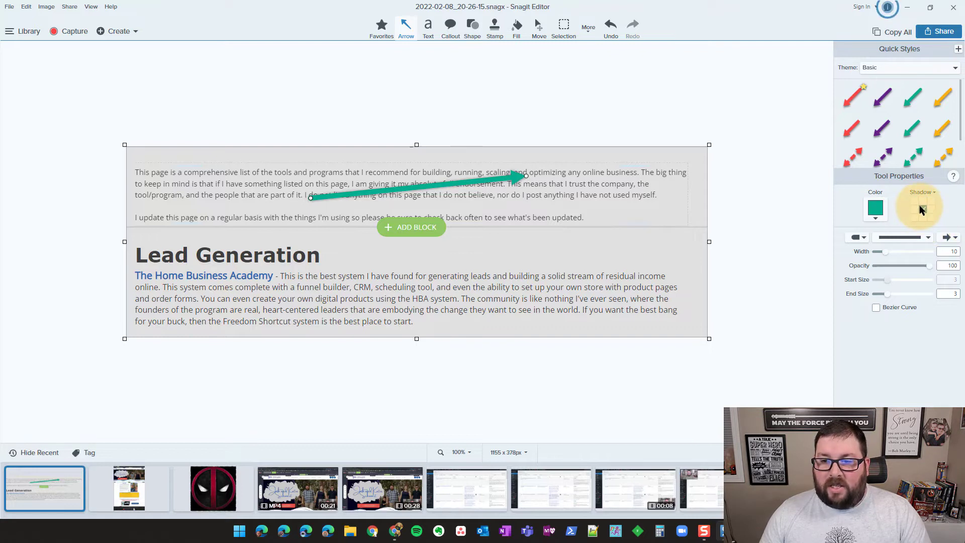
Look over the arrow's start styles, give its end an open arrowhead, and try a line width of 19.
click(862, 238)
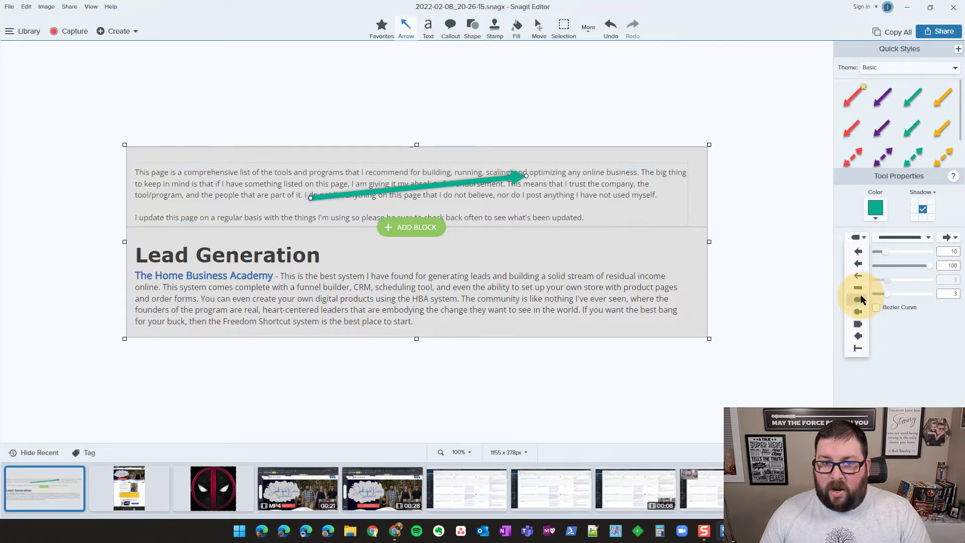
click(950, 238)
click(949, 276)
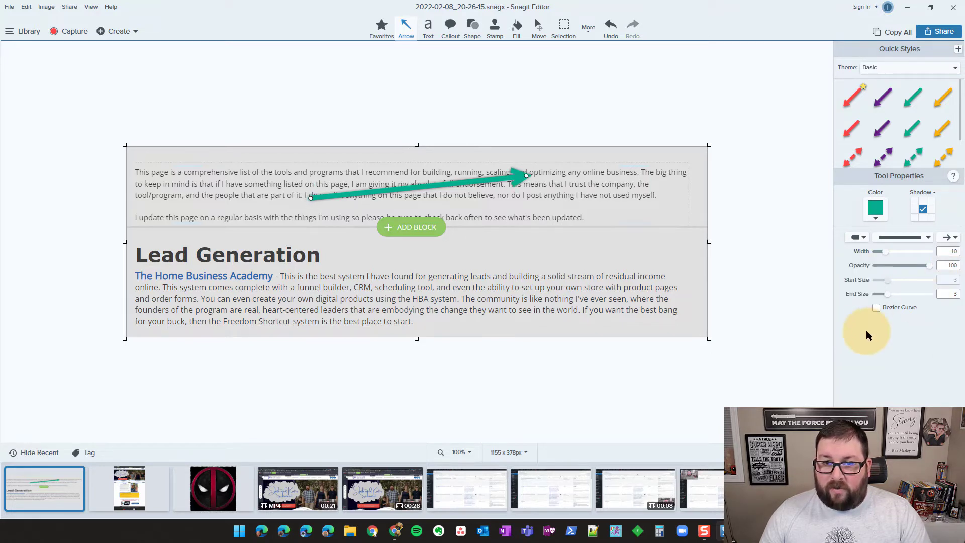
mouse_move(887, 252)
mouse_down()
mouse_move(897, 252)
mouse_move(859, 260)
mouse_move(892, 261)
mouse_up()
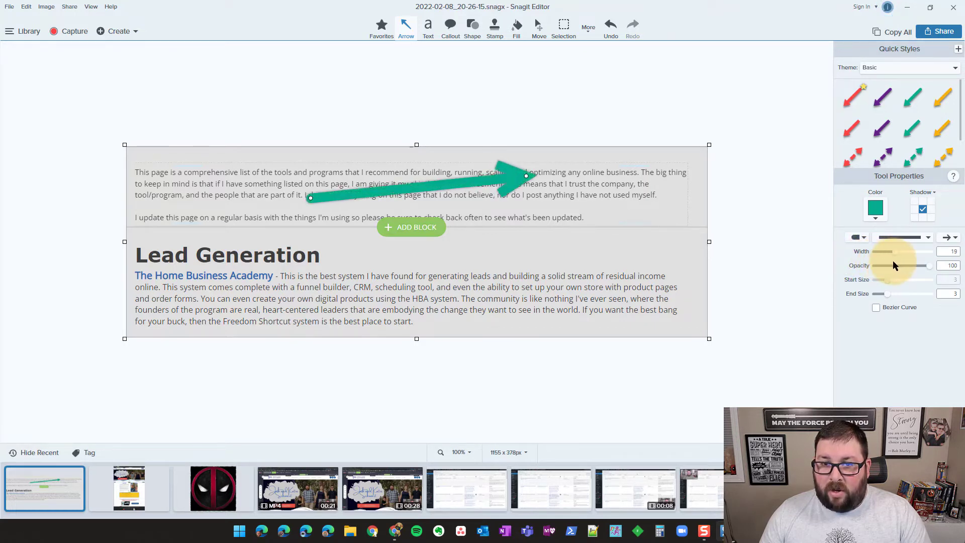
Compare the green arrow with and without the Bezier Curve option, leaving the option turned on.
click(876, 307)
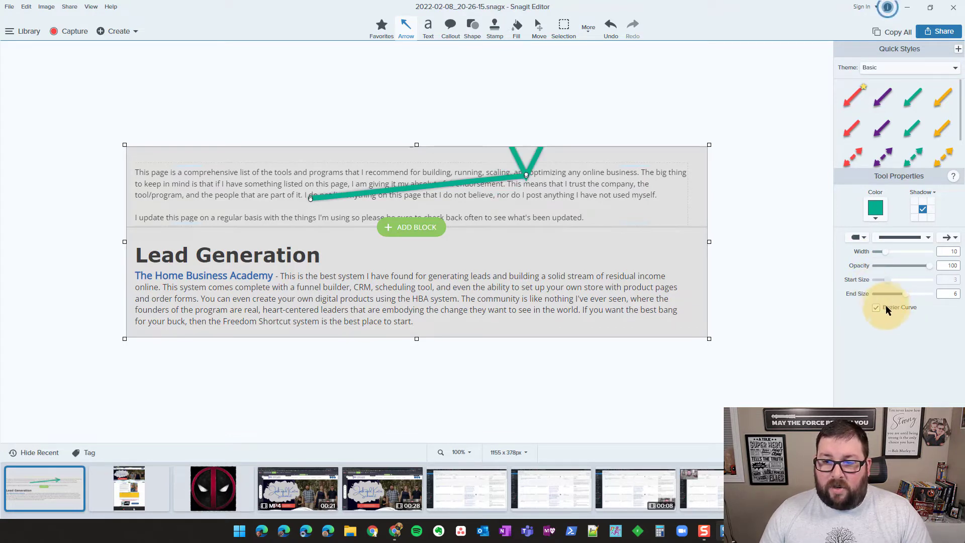
click(876, 307)
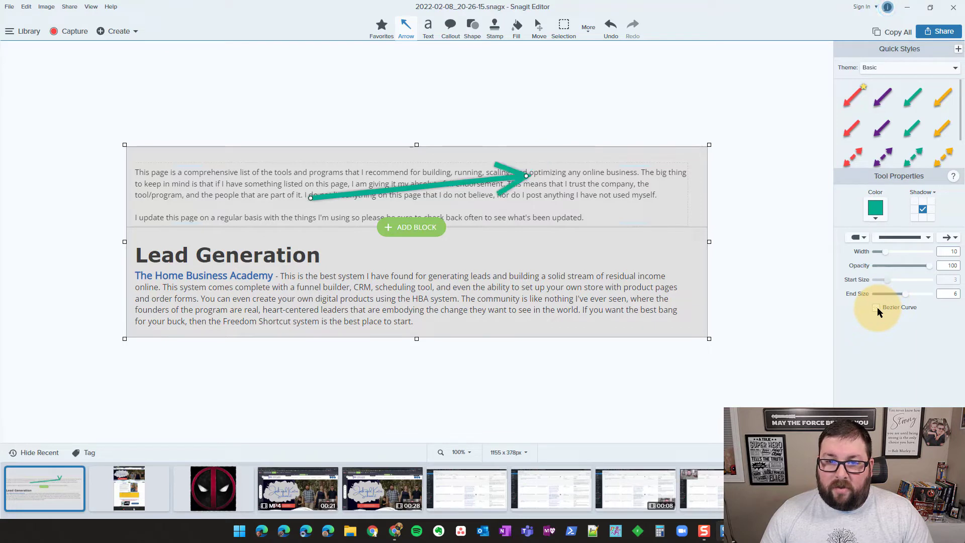
click(876, 307)
click(877, 307)
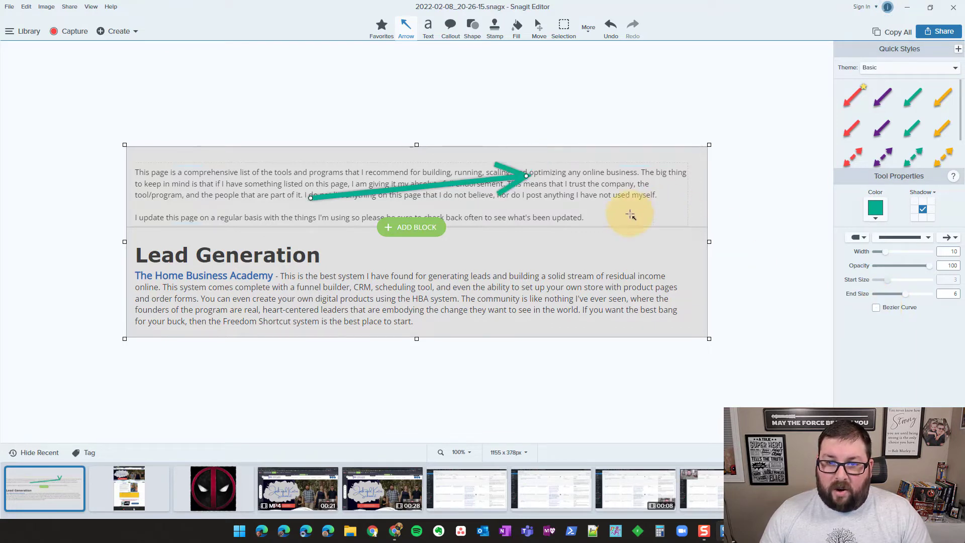
click(876, 307)
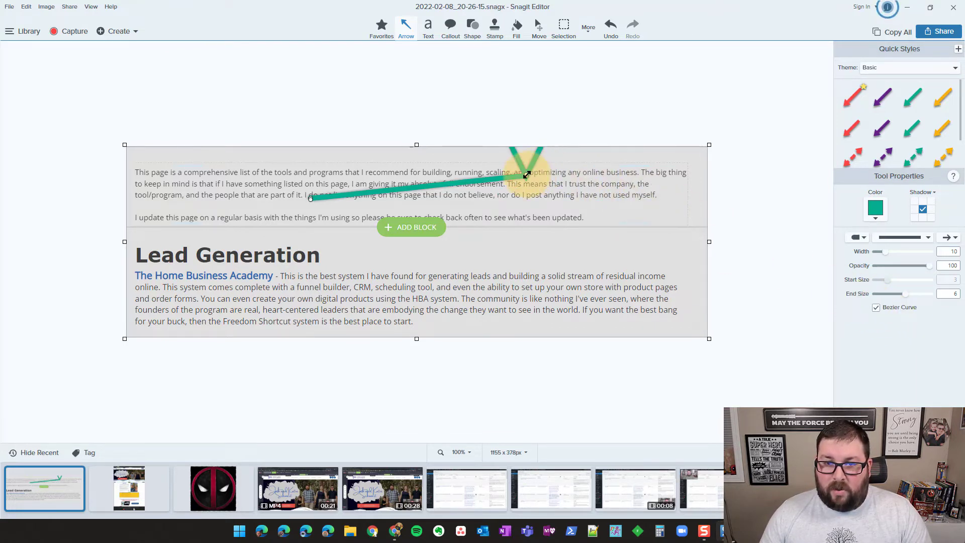
Bend the green arrow into a deep downward arc using both of its curve handles, and delete it.
drag(528, 161, 467, 201)
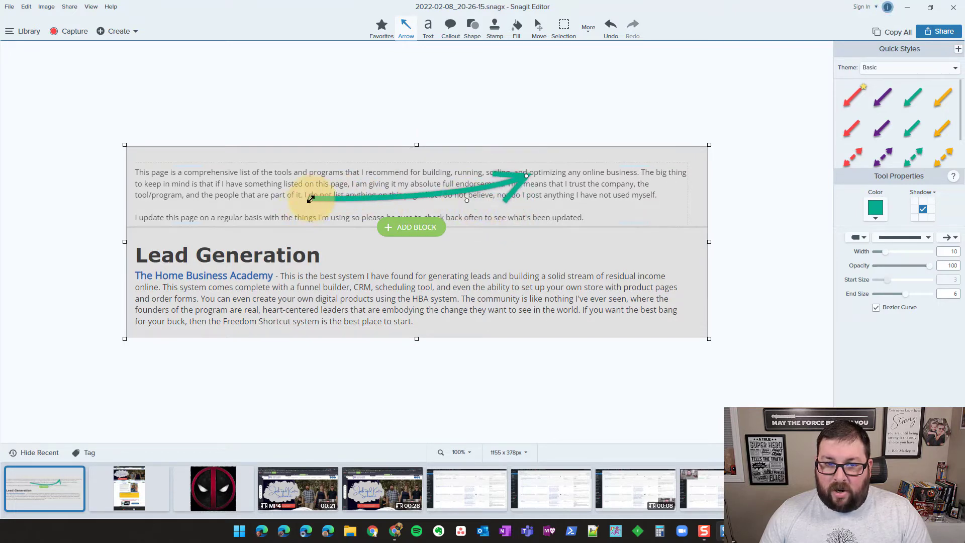
drag(311, 199, 448, 328)
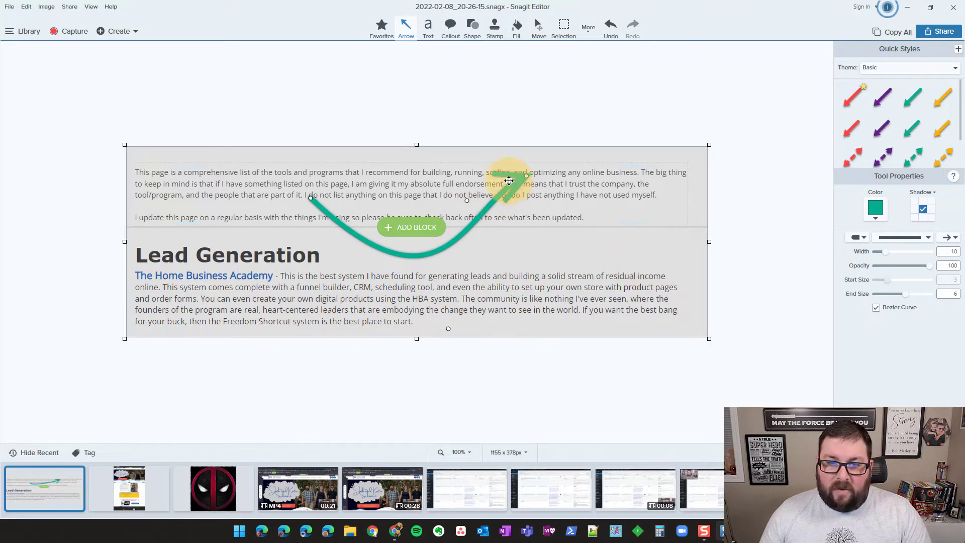
key(Delete)
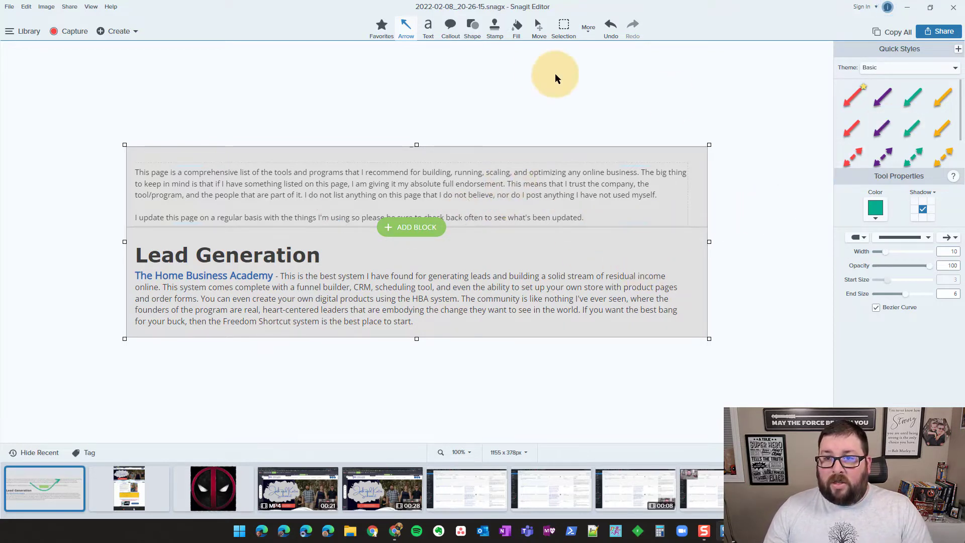
Draw a purple outlined rectangle around the ADD BLOCK button with the Shape tool.
click(471, 31)
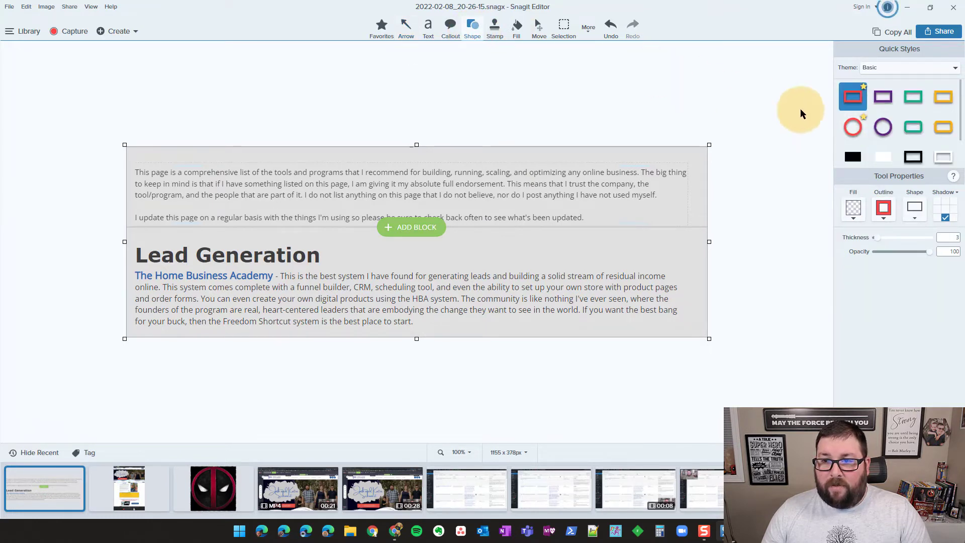
click(888, 101)
drag(341, 187, 486, 267)
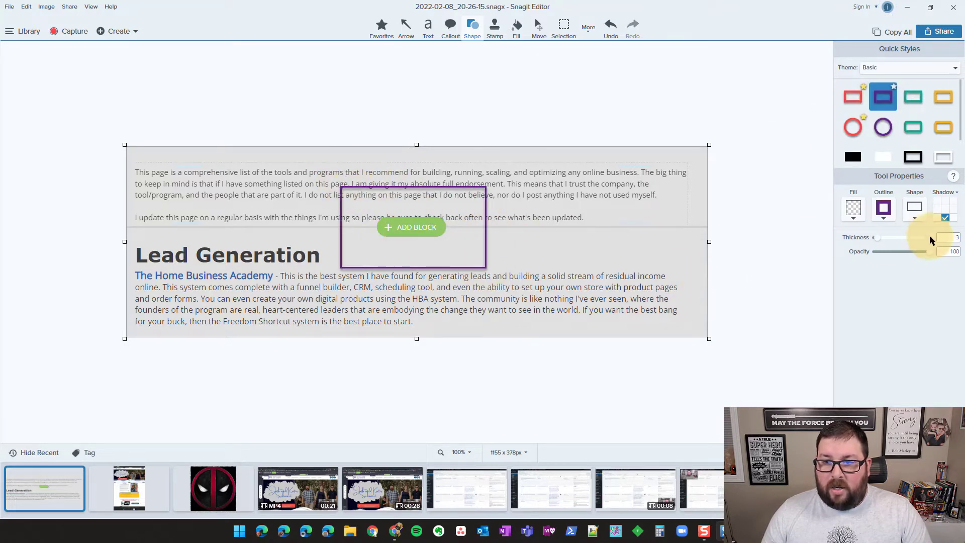
Try different shadow directions on the purple rectangle around the ADD BLOCK button.
click(424, 187)
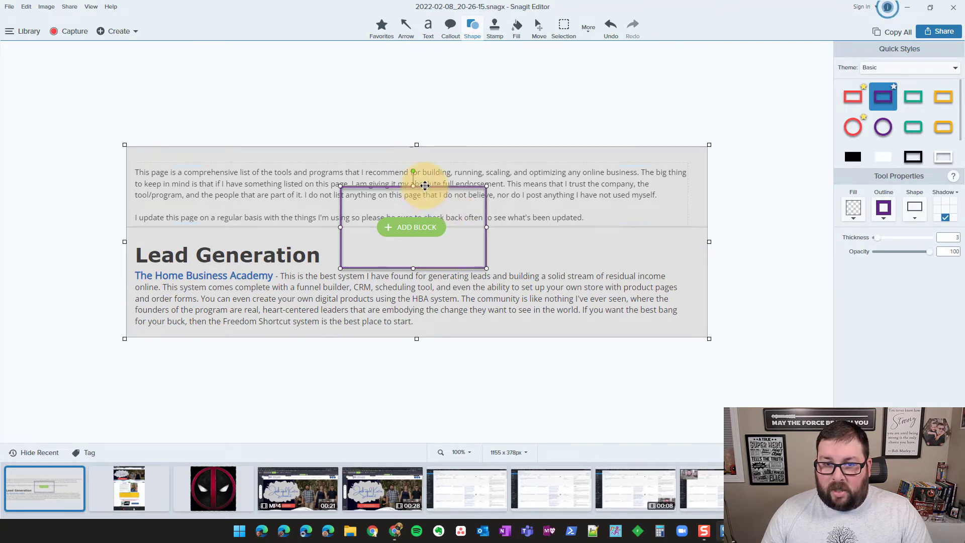
click(946, 202)
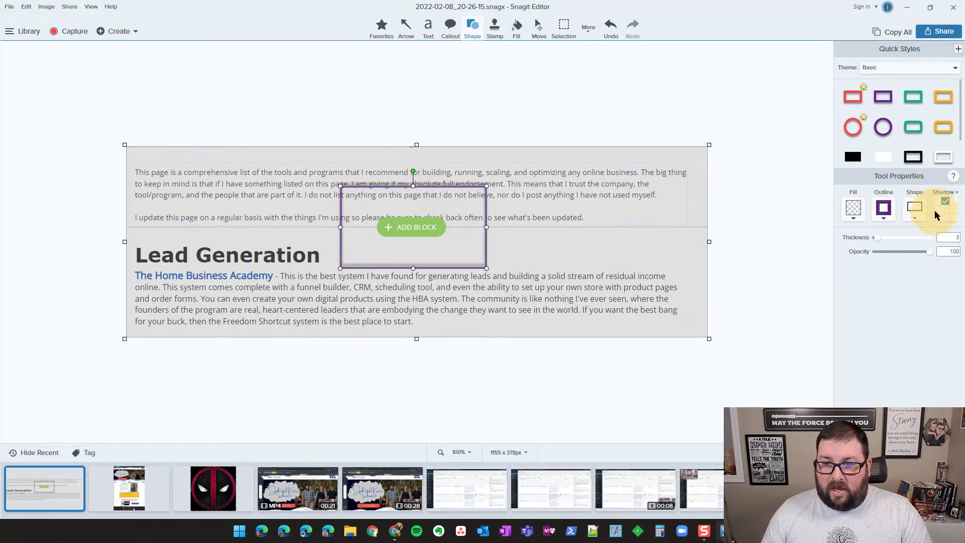
click(945, 218)
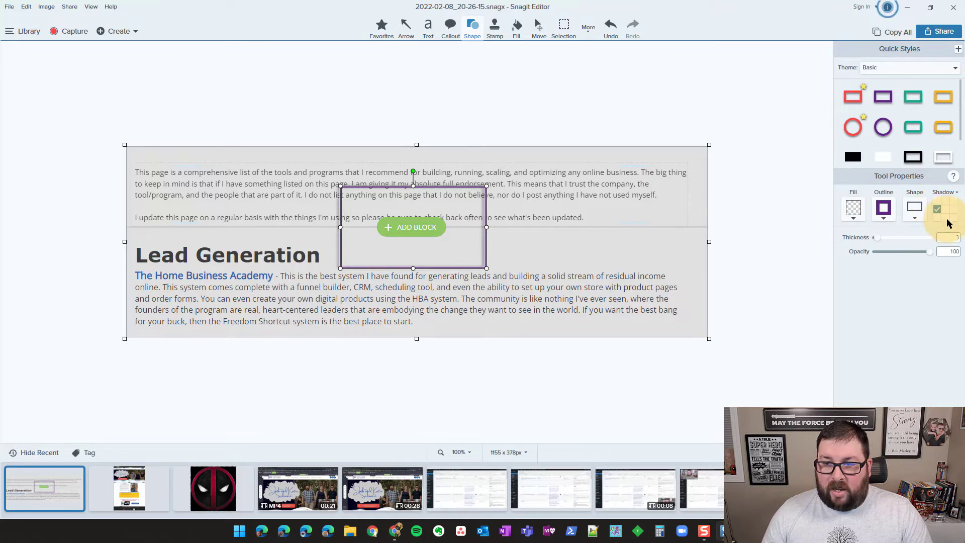
Try the freeform polygon and rounded rectangle shapes on the purple outline, and set it back to a plain rectangle.
click(915, 217)
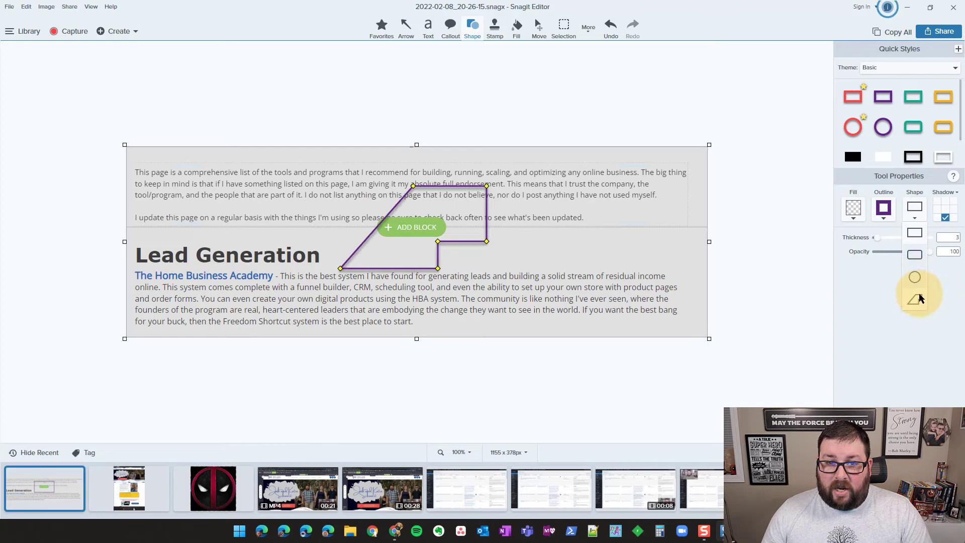
click(914, 254)
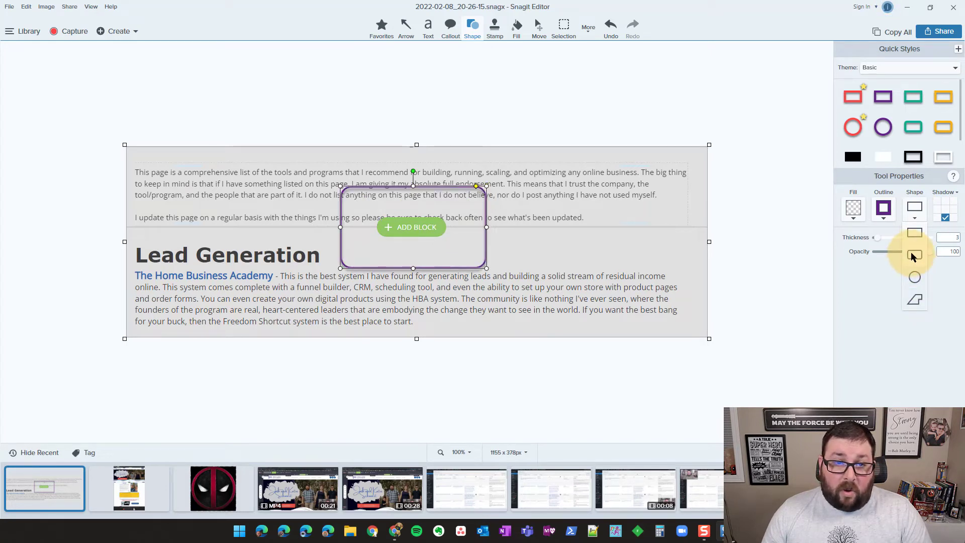
click(915, 232)
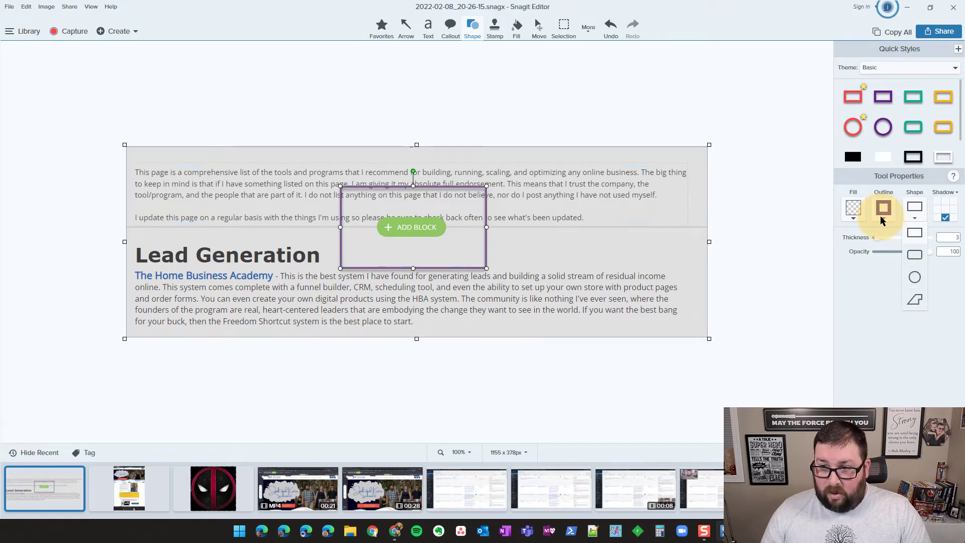
Set the rectangle's outline to a brighter purple, #9517DD, and give it a solid blue fill.
click(883, 216)
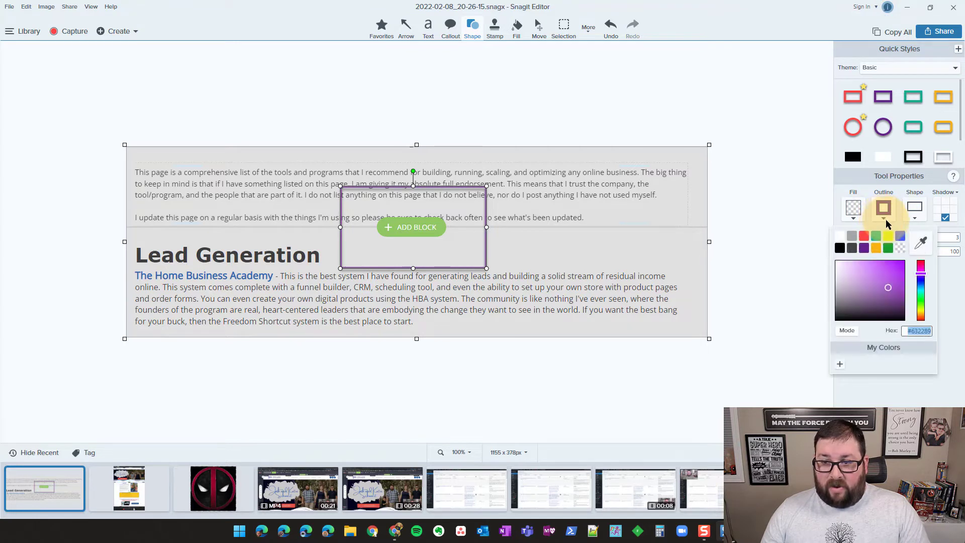
mouse_move(894, 277)
mouse_down()
mouse_move(892, 290)
mouse_move(901, 267)
mouse_move(875, 294)
mouse_move(801, 306)
mouse_move(893, 289)
mouse_move(900, 272)
mouse_up()
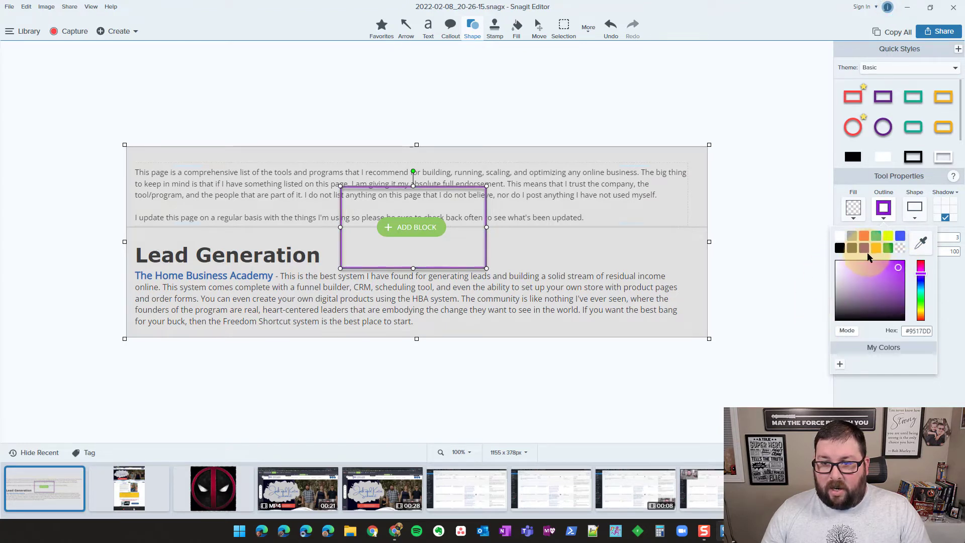
click(854, 218)
click(871, 236)
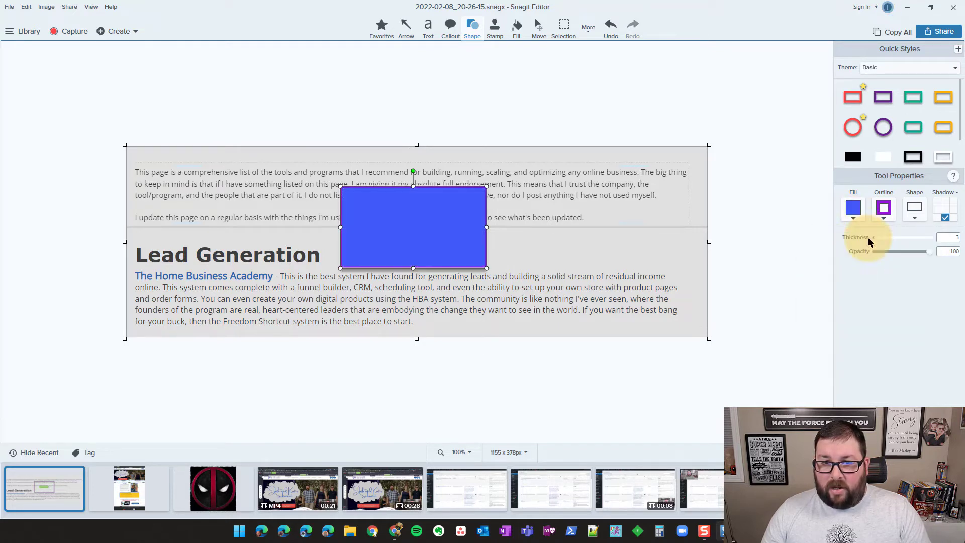
Make the rectangle's fill transparent and delete the rectangle.
click(853, 210)
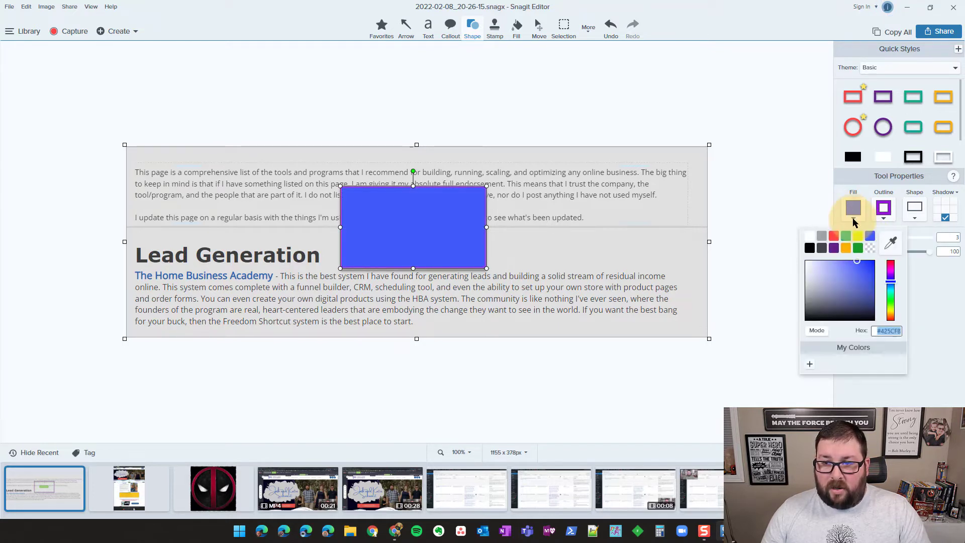
click(871, 249)
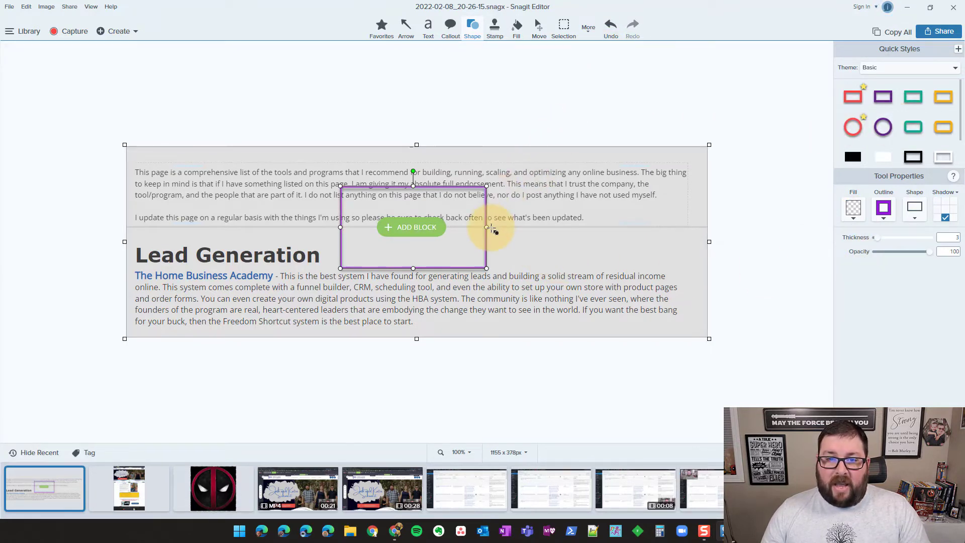
key(Delete)
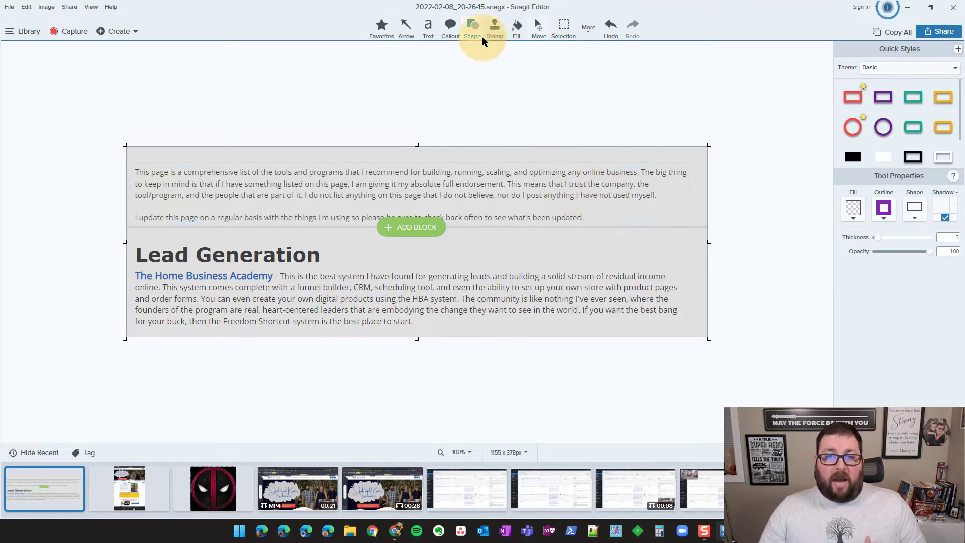
Place red circular step markers 1 to 4 at the starts and further along both text blocks with the Step tool.
click(588, 30)
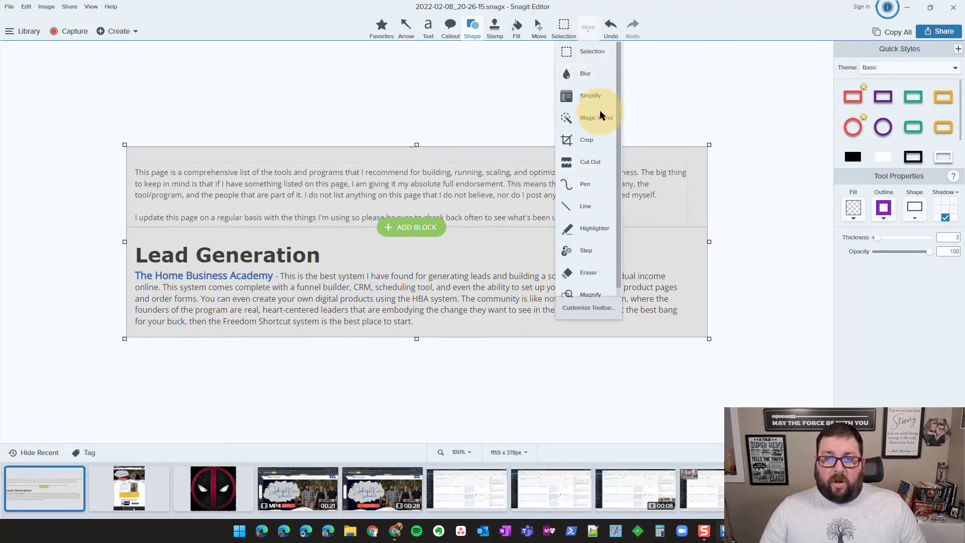
click(588, 97)
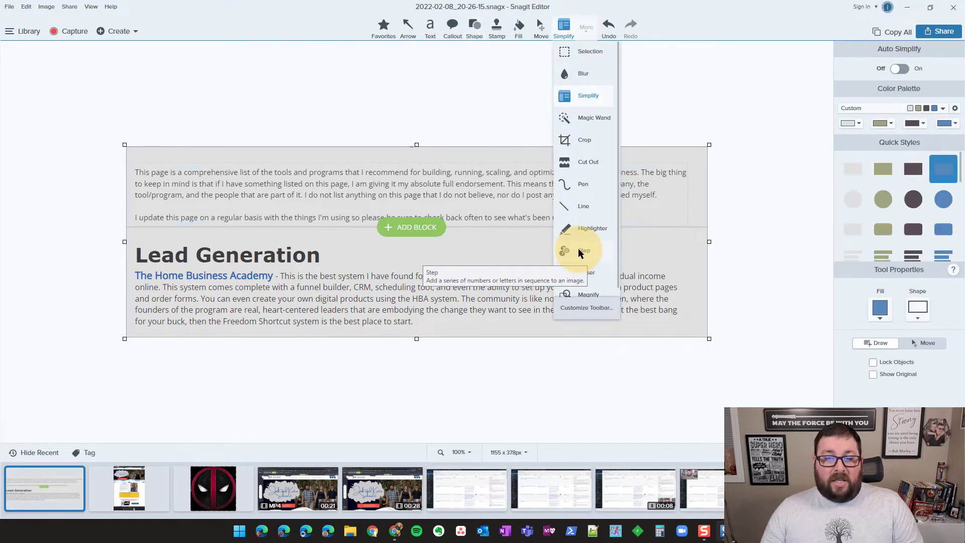
click(581, 252)
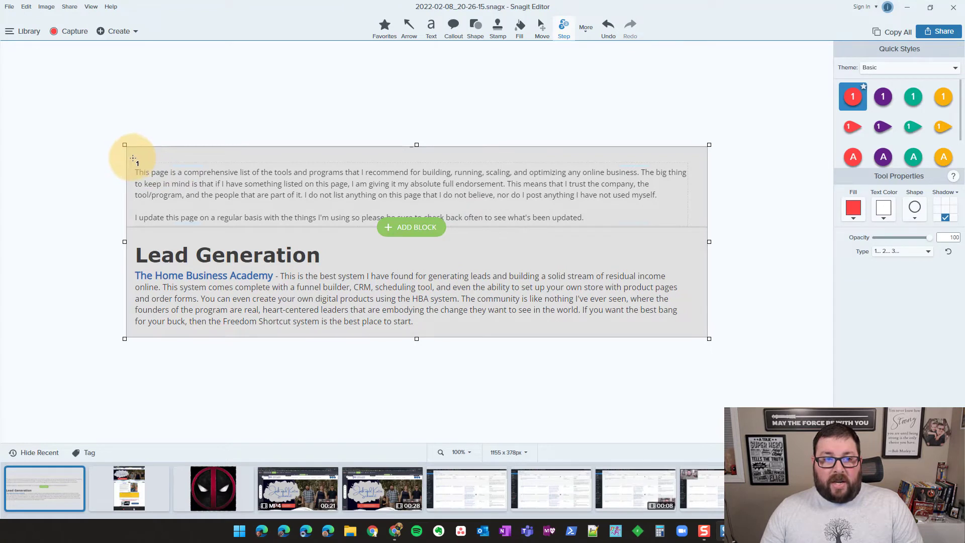
drag(179, 184, 144, 162)
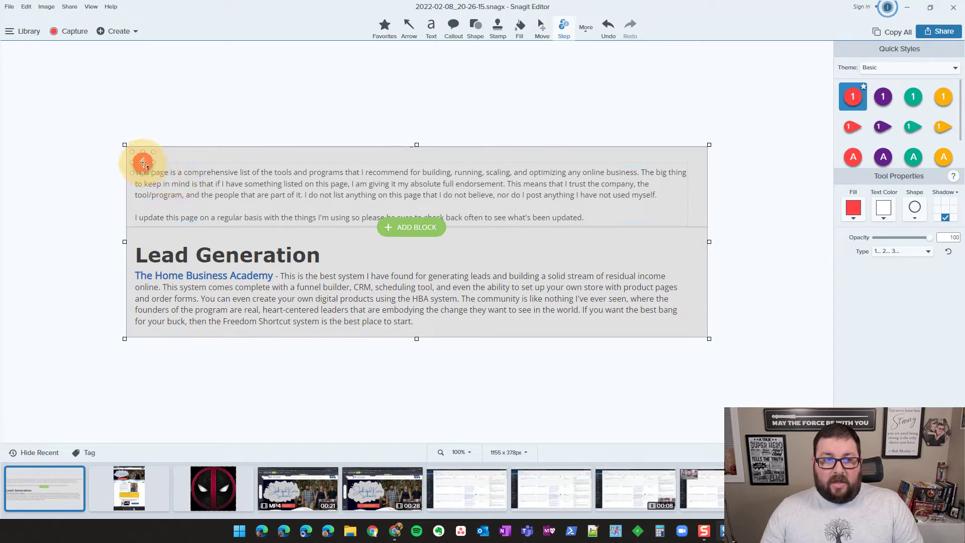
click(538, 163)
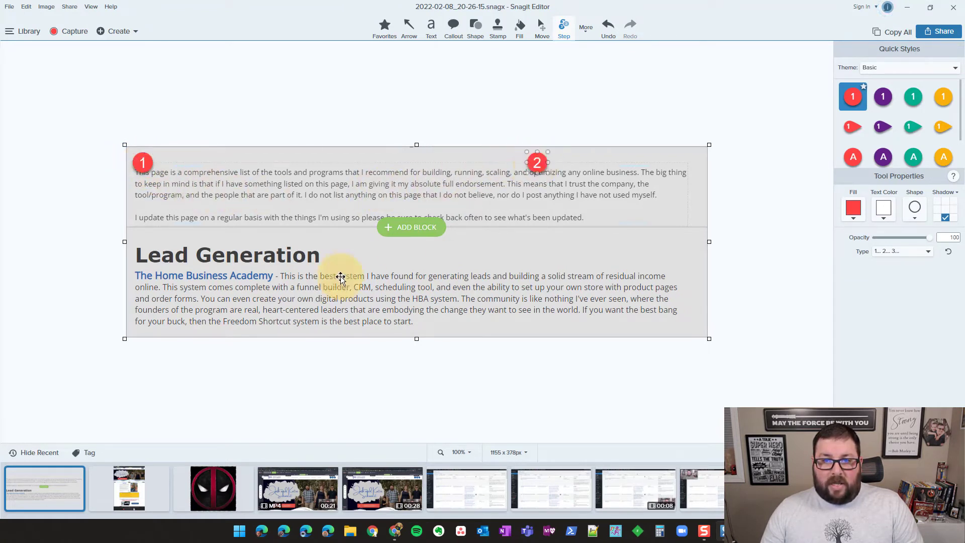
click(139, 270)
click(578, 267)
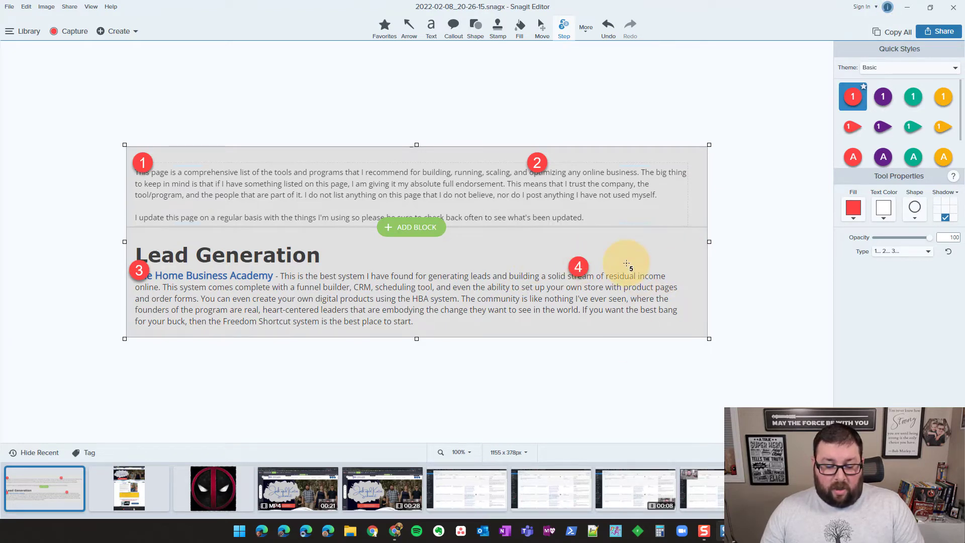
Undo the placement of all four circular step markers.
key(ctrl+z)
key(ctrl+z)
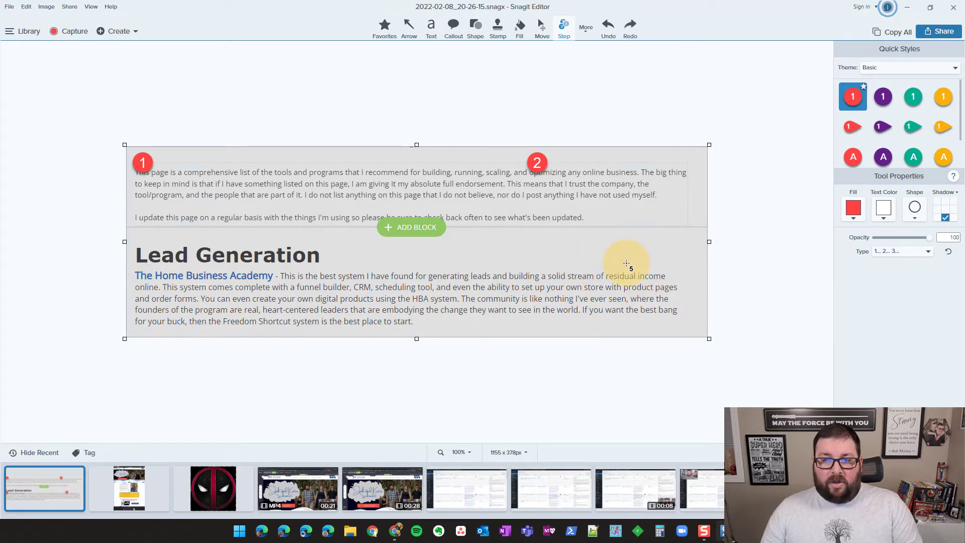
key(ctrl+z)
key(ctrl+z)
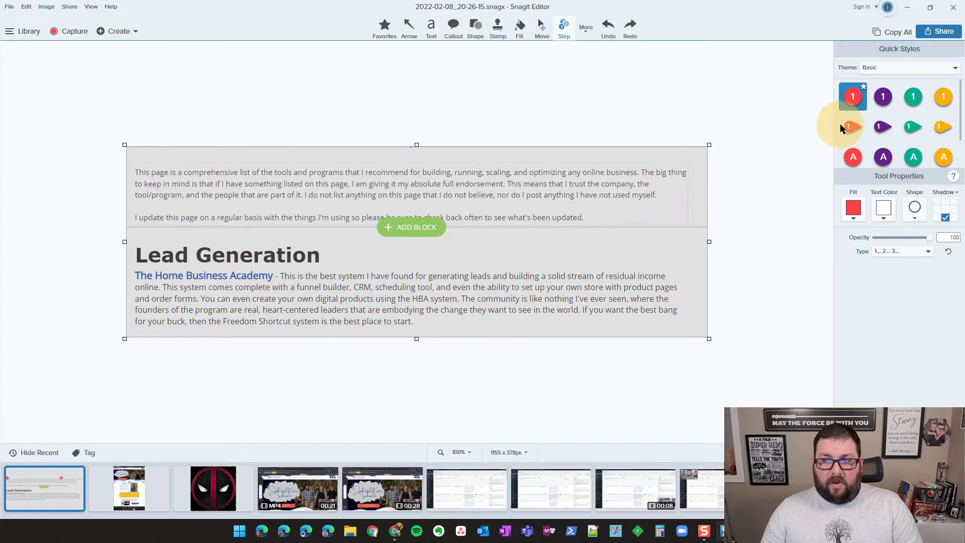
Place red teardrop step markers 1 to 3 at the intro paragraph, the ADD BLOCK button and The Home Business Academy link.
click(852, 130)
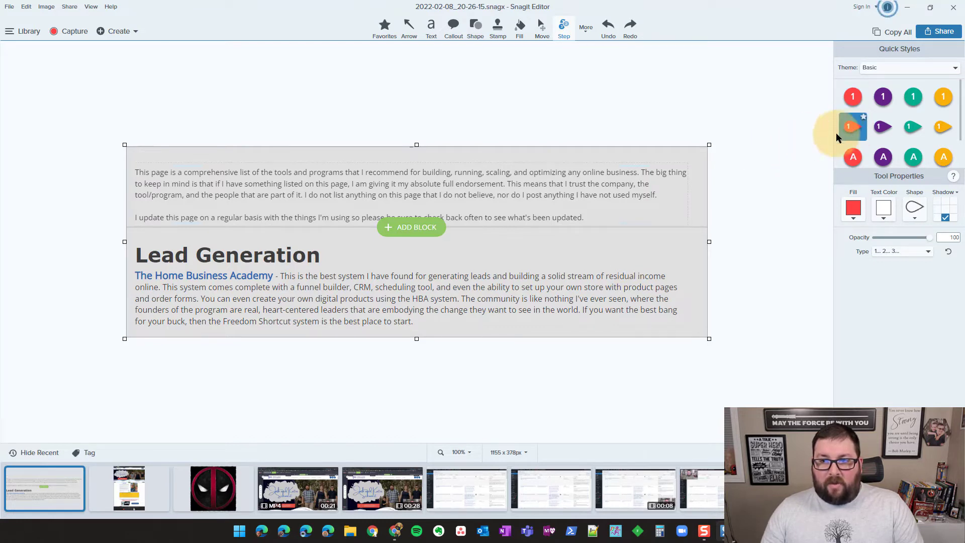
click(140, 162)
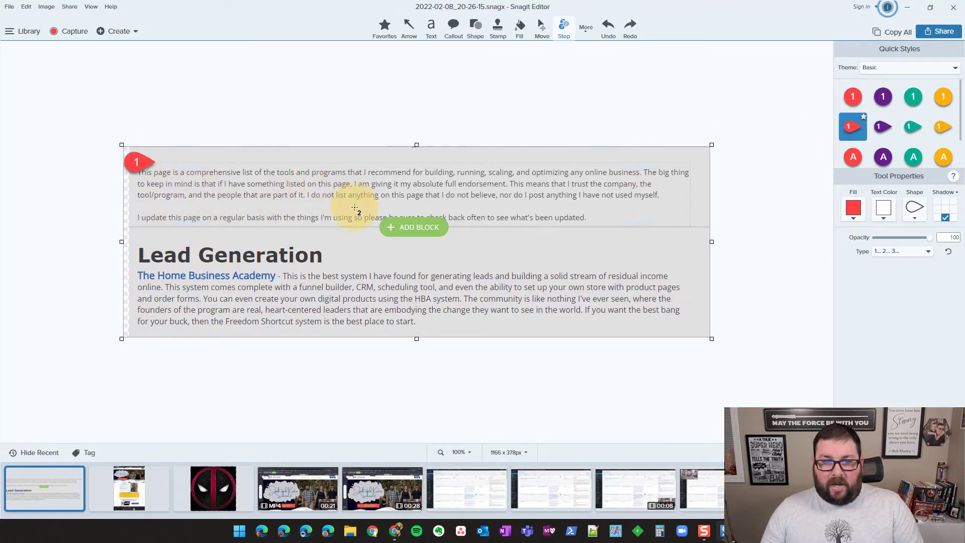
click(372, 223)
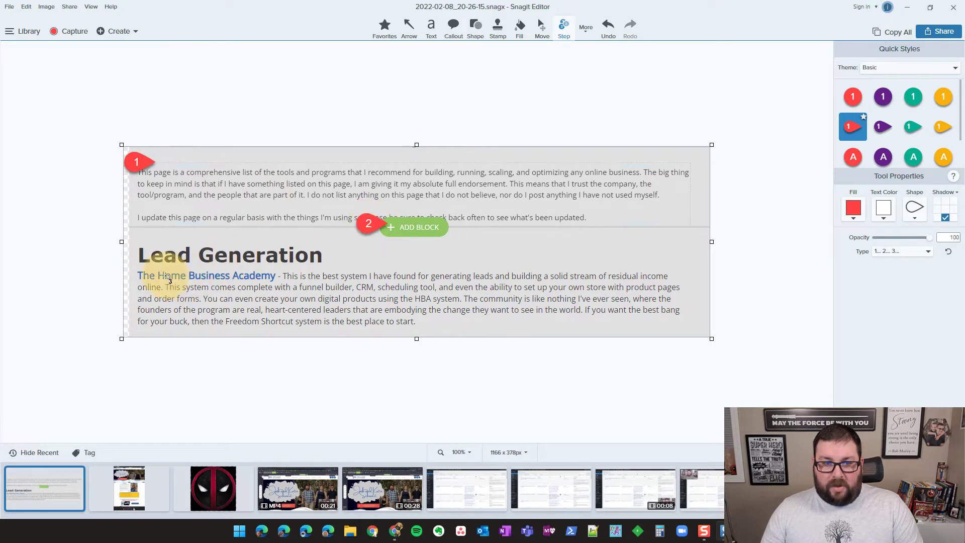
click(130, 275)
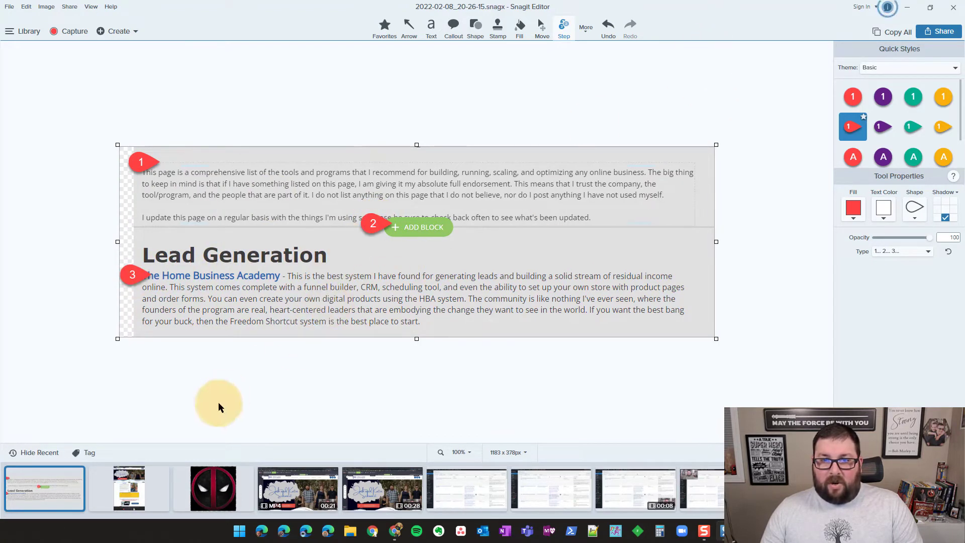
Open the full-page website capture and place red teardrop markers 1 to 4 beside the newsletter button, welcome text, podcast box and Escape Plan offer.
click(135, 492)
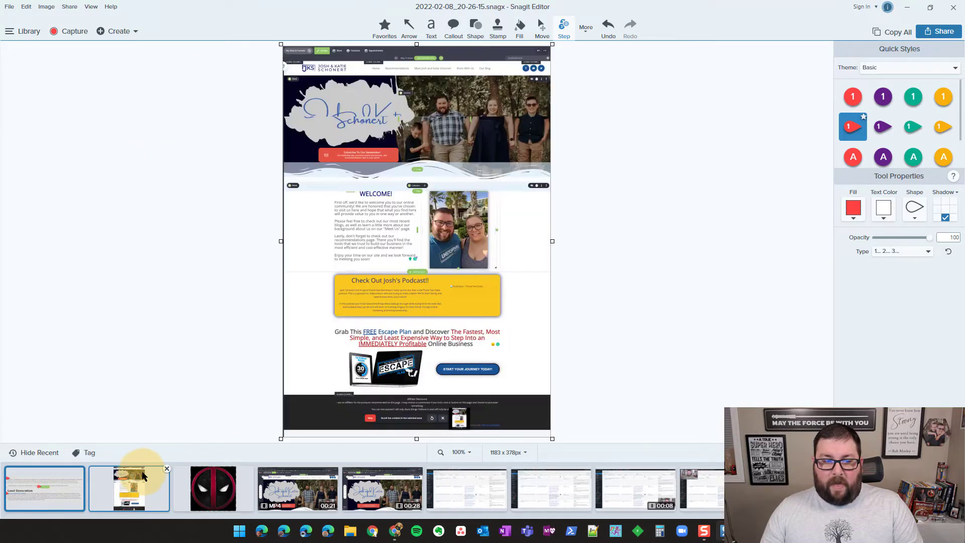
click(298, 153)
click(321, 227)
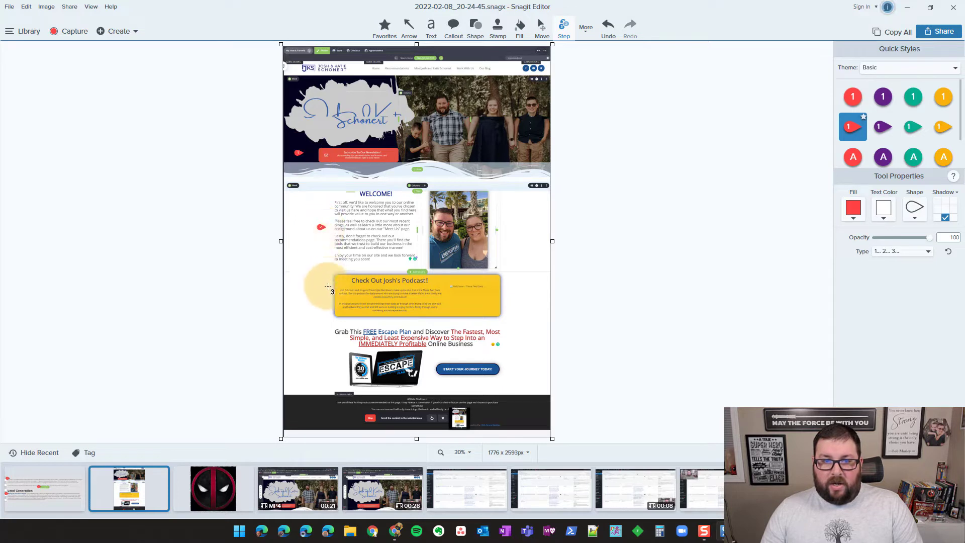
click(325, 297)
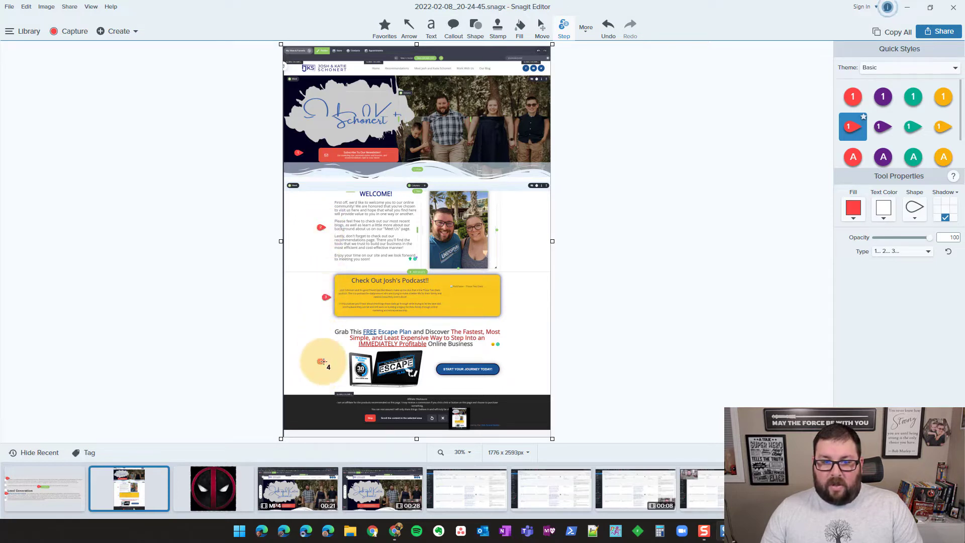
click(320, 362)
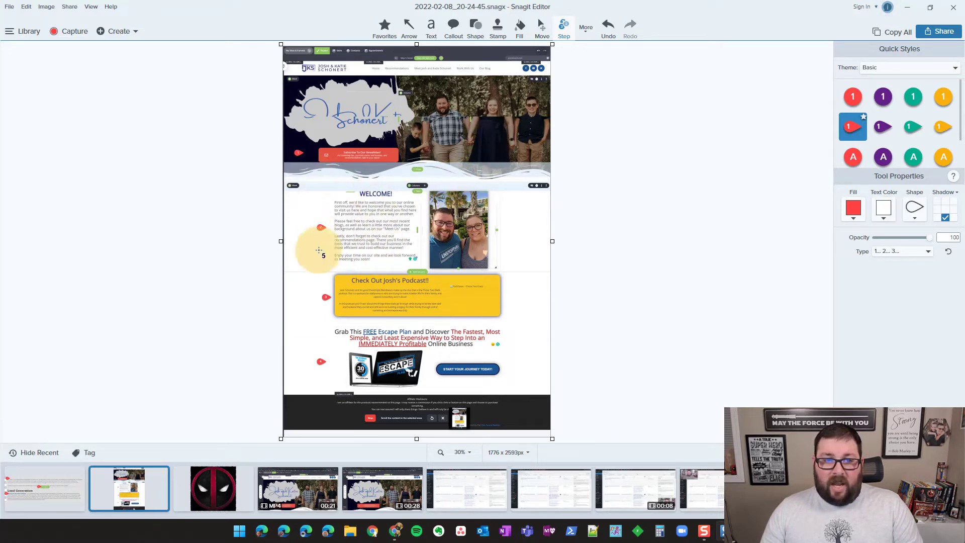
Return to the Lead Generation capture and delete its three teardrop step markers.
click(42, 495)
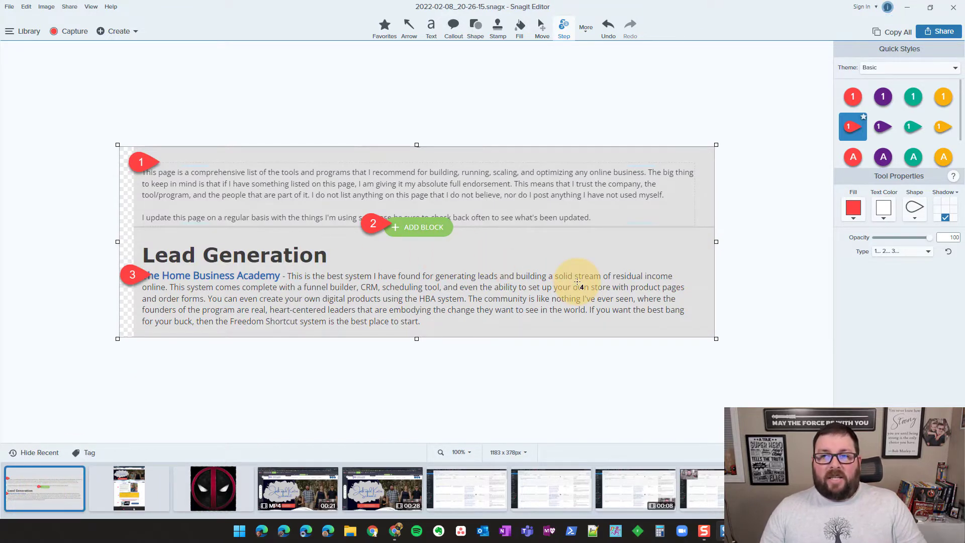
click(378, 224)
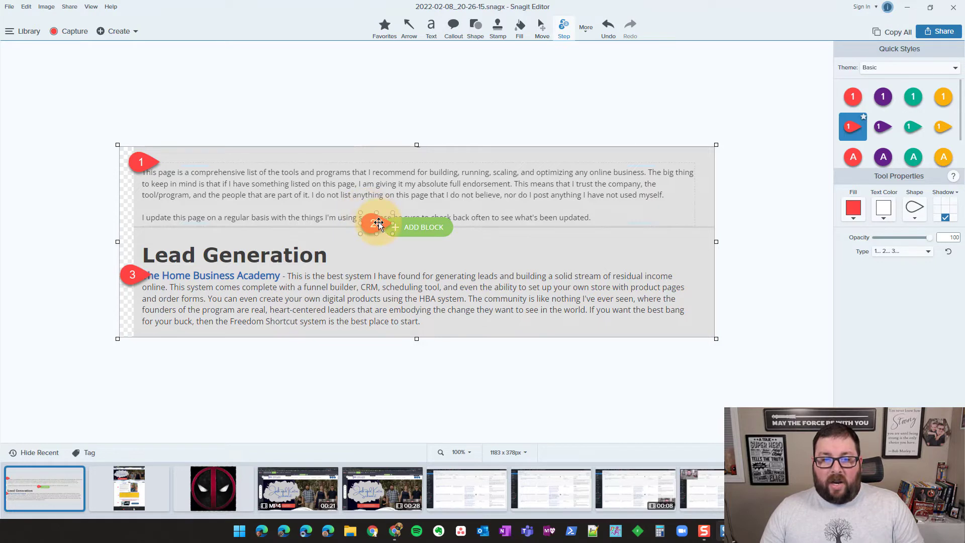
mouse_move(377, 222)
mouse_down()
mouse_move(137, 161)
mouse_move(132, 277)
mouse_up()
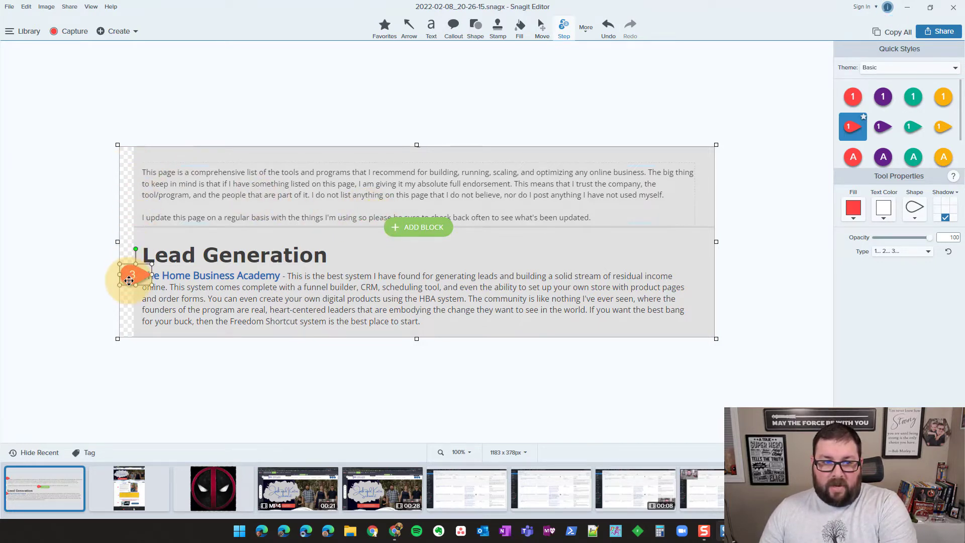
key(Delete)
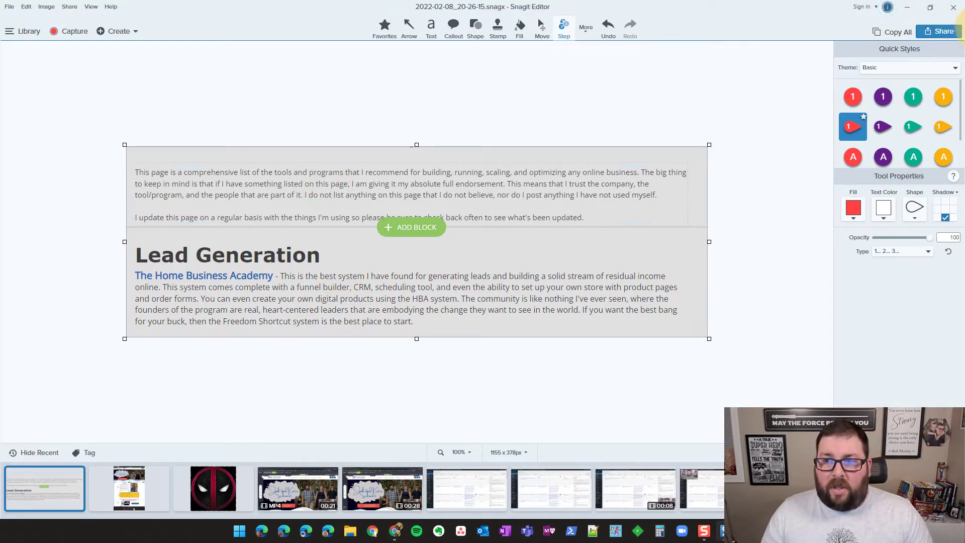
Close the Snagit Editor and the Snagit capture window, and open the Add Widget list in the website builder.
click(954, 9)
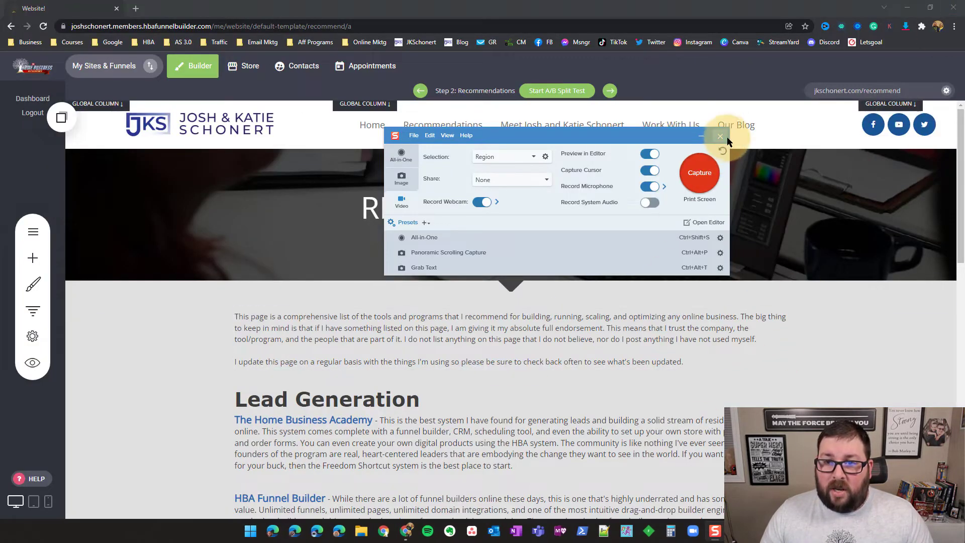
click(722, 135)
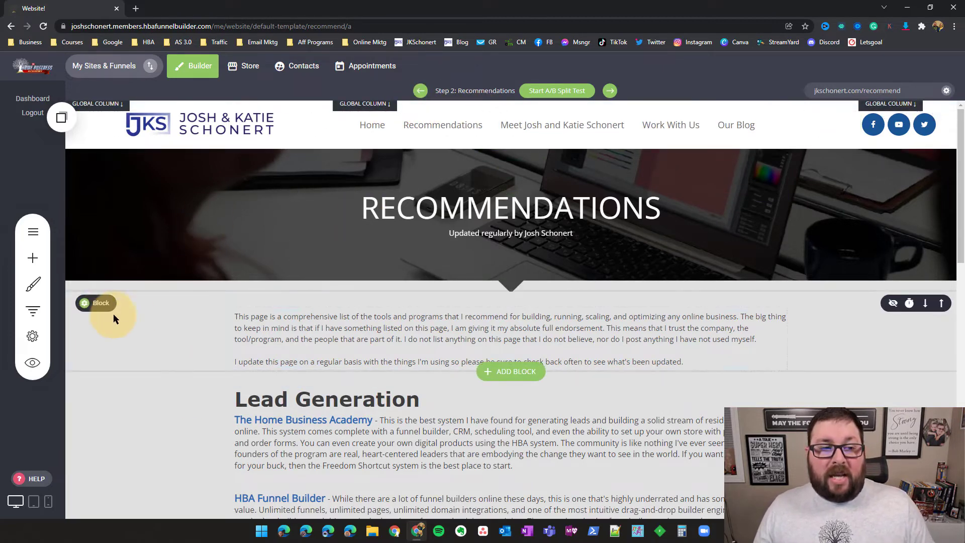
click(33, 262)
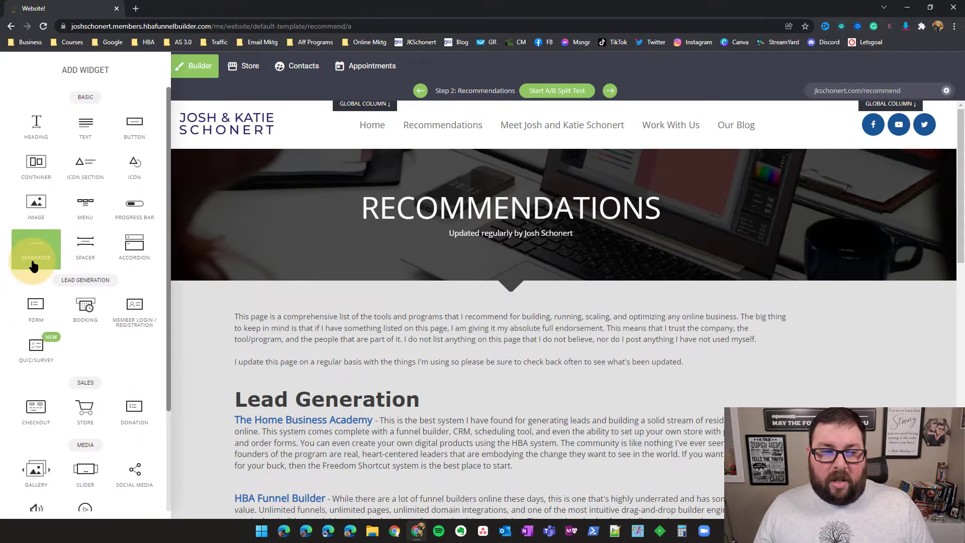
Close the Add Widget list and capture the builder's vertical icon toolbar as a 94 x 356 px image.
click(207, 316)
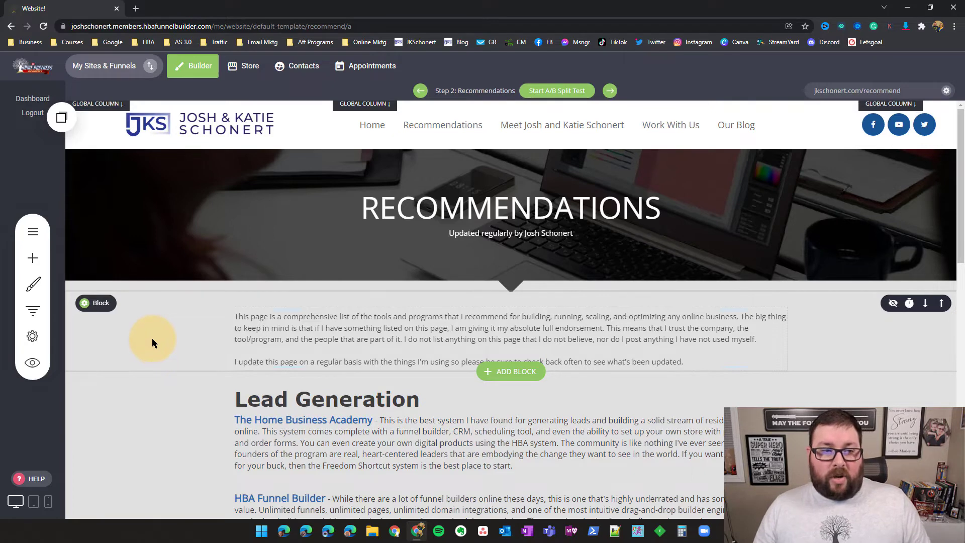
key(Print)
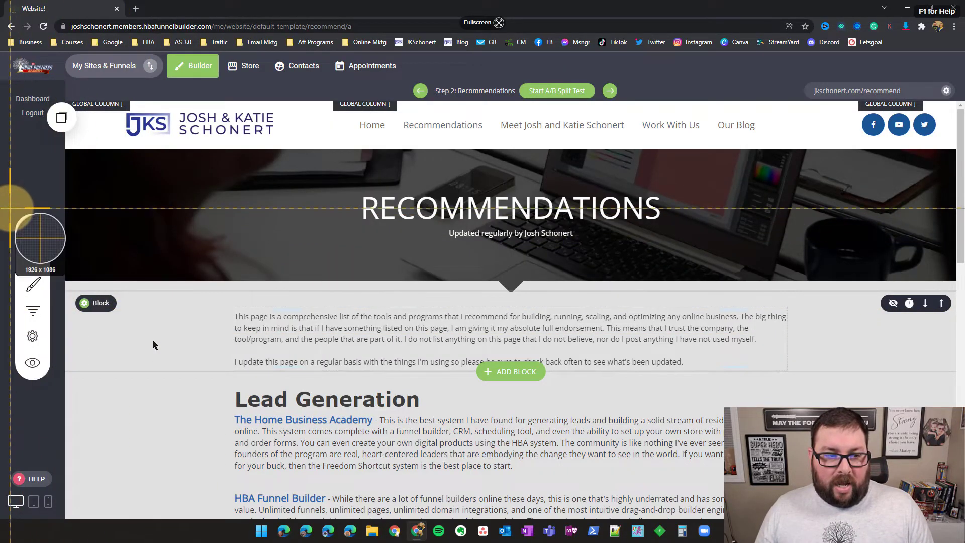
drag(9, 207, 56, 386)
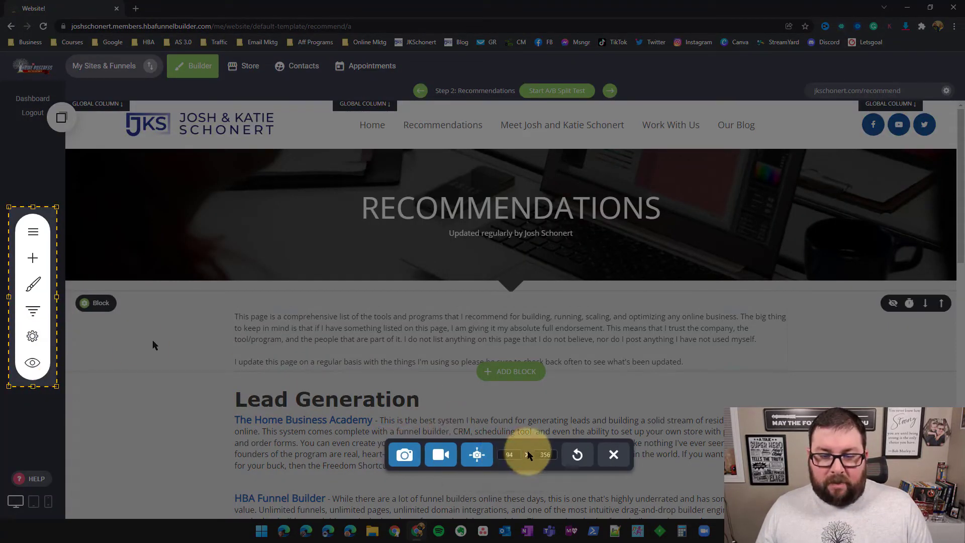
drag(528, 448, 459, 313)
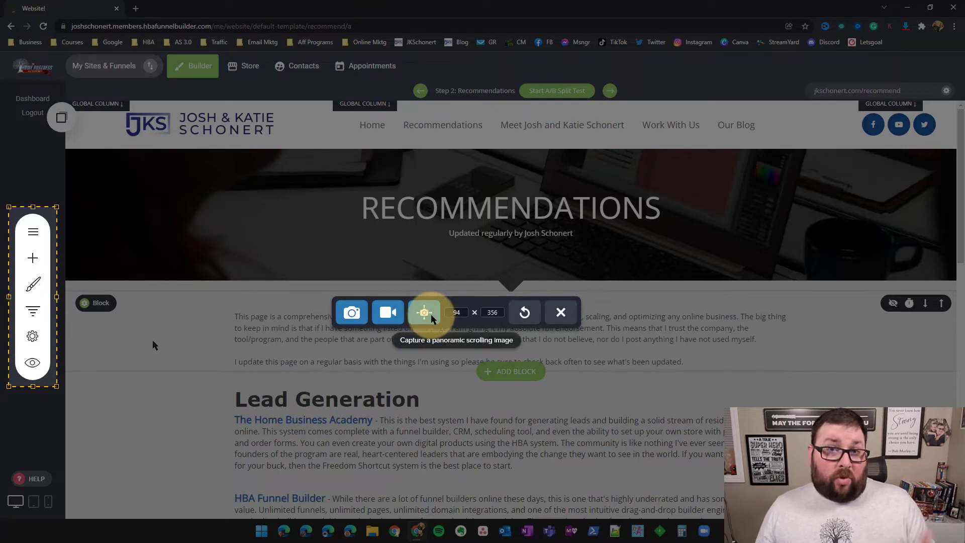
click(352, 317)
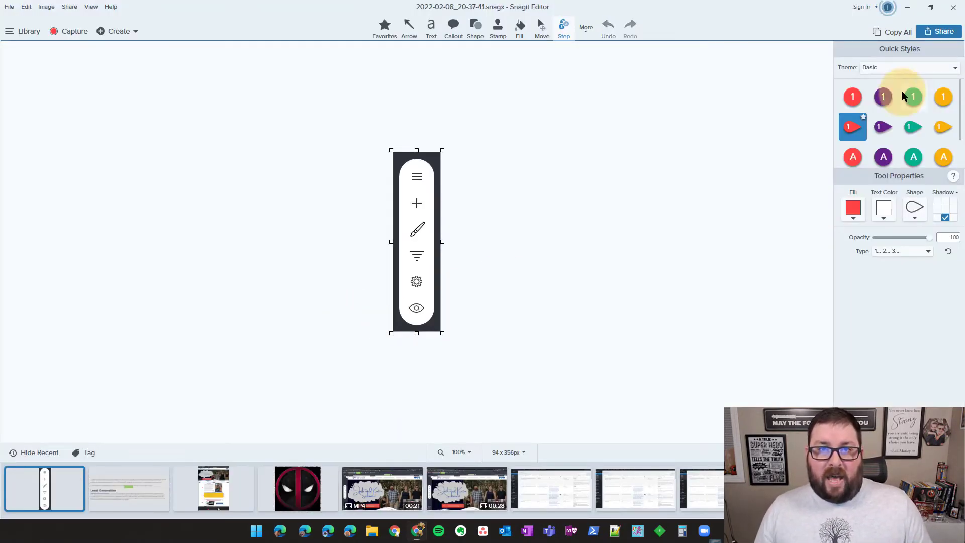
Return to the website builder, reopen the Add Widget list and capture it as a 305 x 874 px image.
click(907, 7)
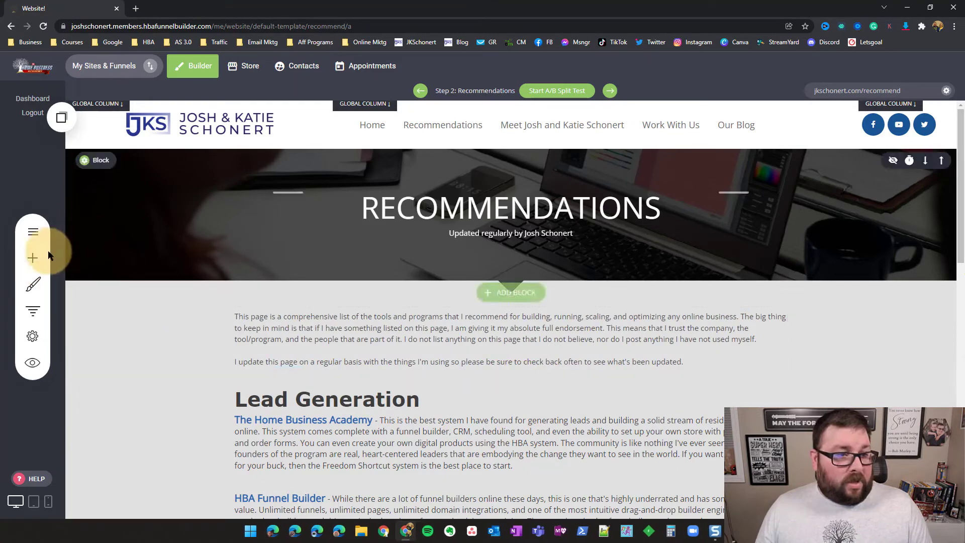
click(33, 259)
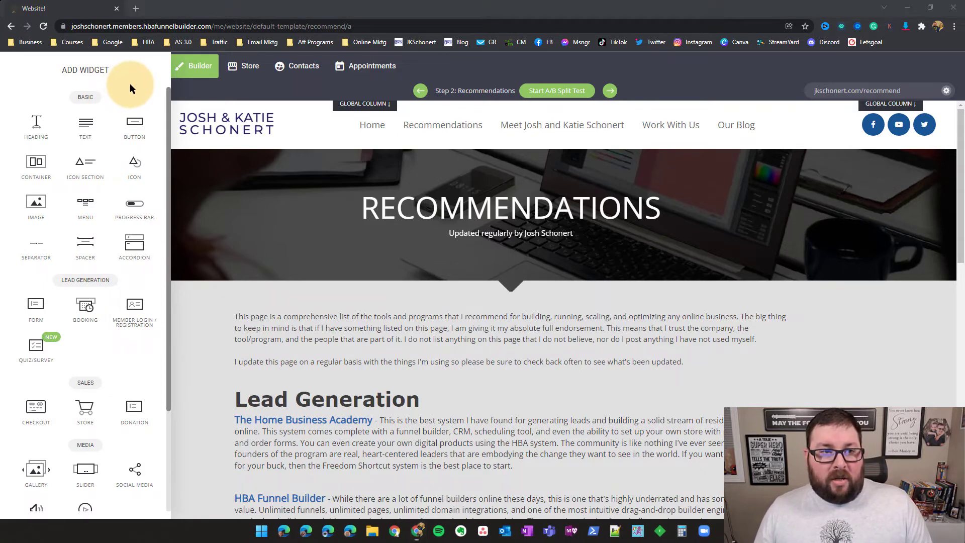
key(Print)
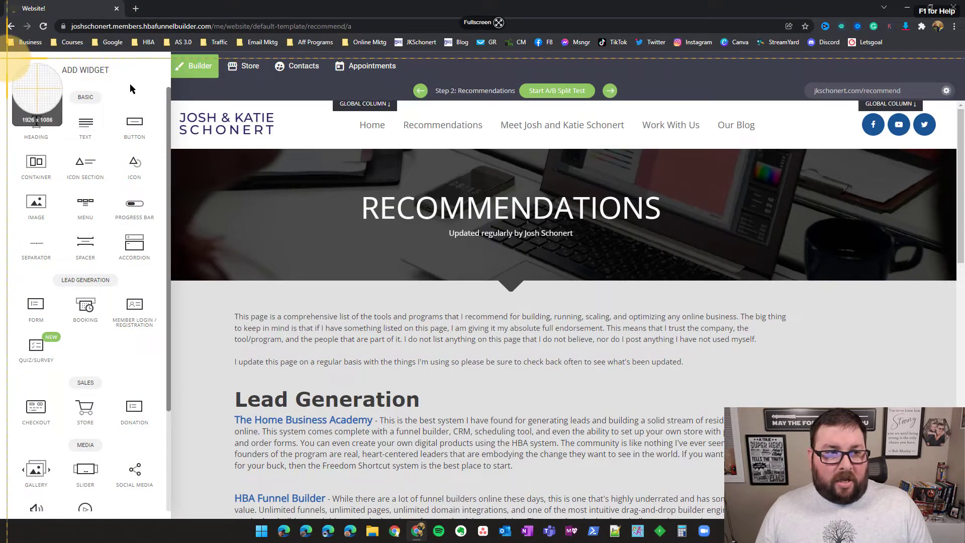
drag(6, 59, 160, 497)
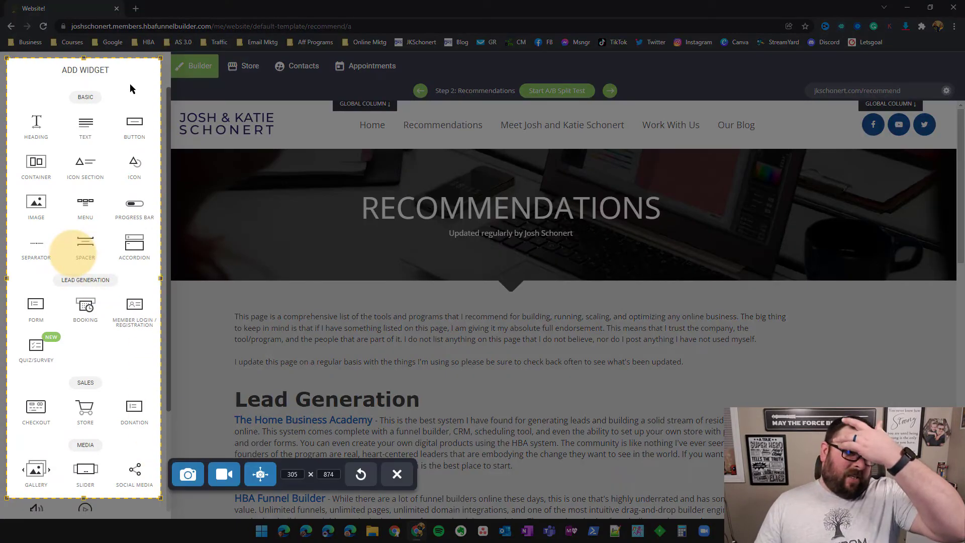
click(194, 475)
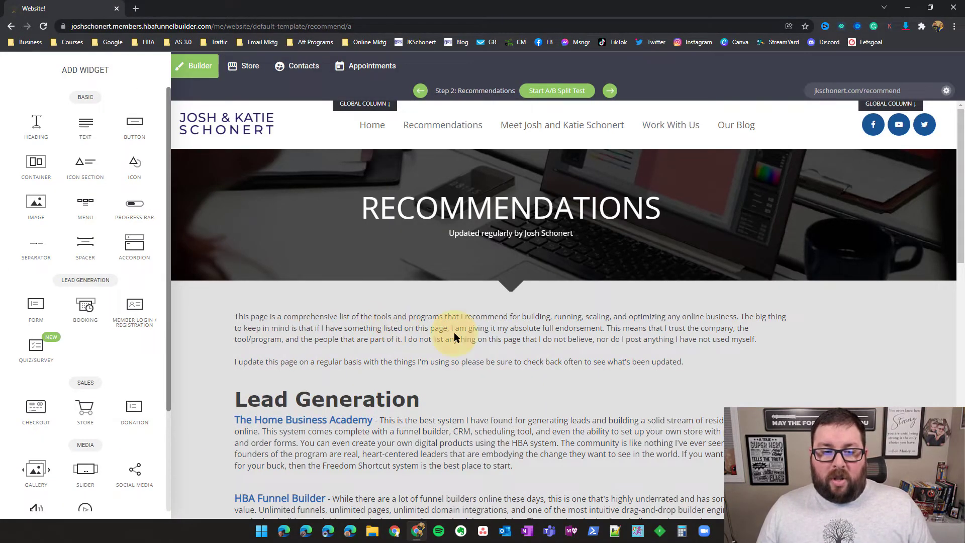
Add a Quiz/Survey widget below the Snagit paragraph at the end of the Recommendations page and dismiss its form fields.
click(376, 314)
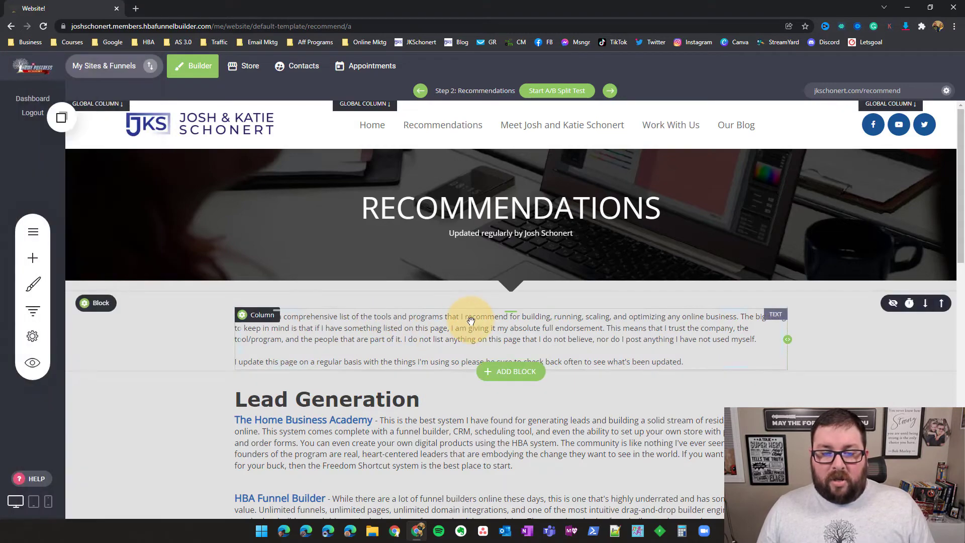
scroll(471, 320, down, 5)
scroll(470, 320, down, 8)
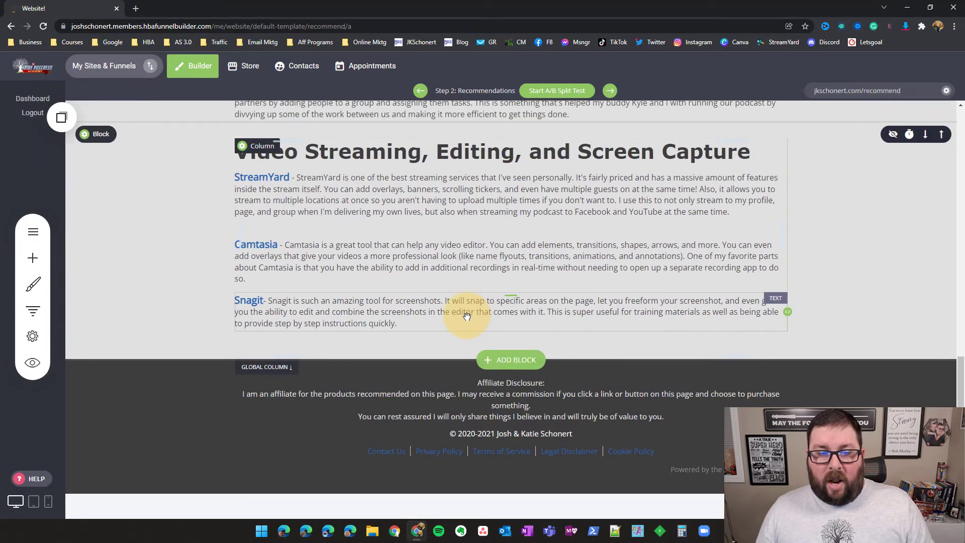
click(33, 258)
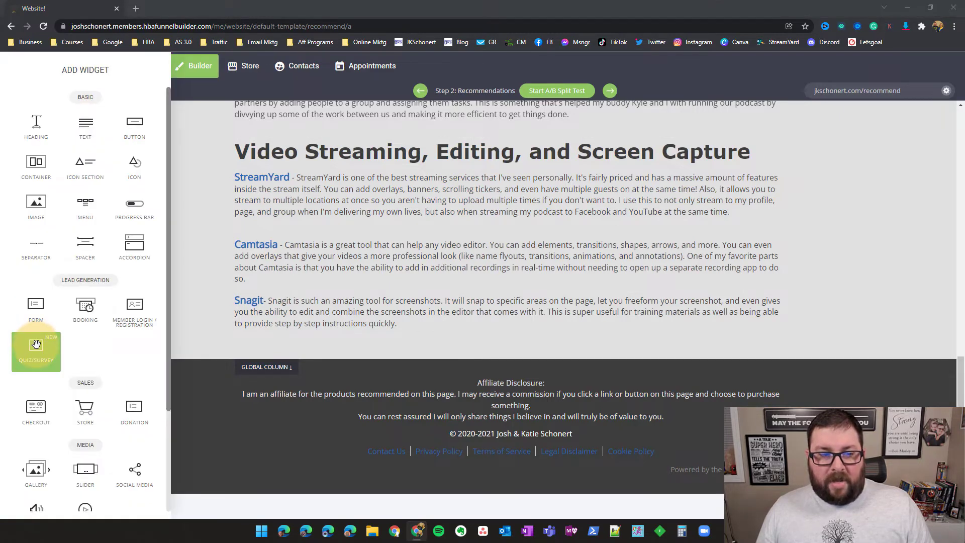
drag(36, 345, 440, 339)
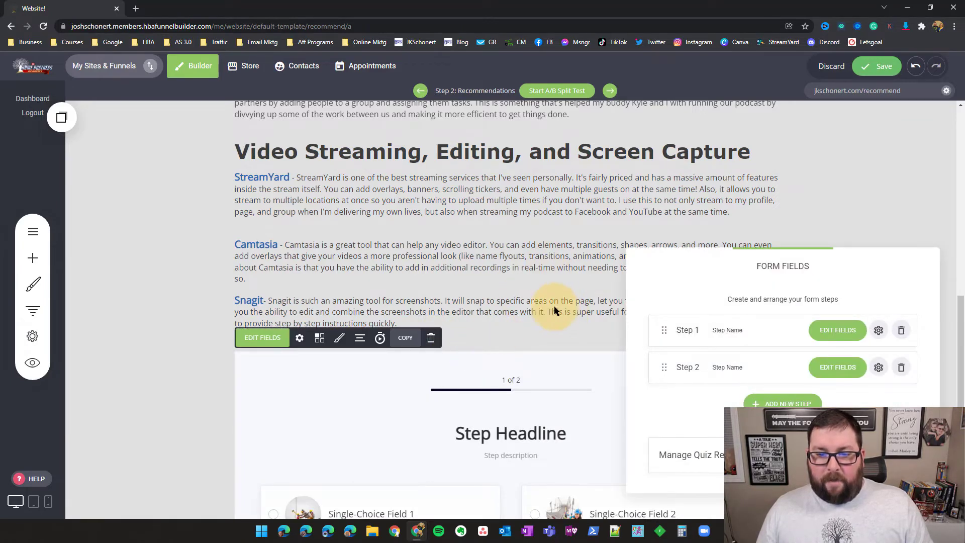
click(448, 262)
Capture the whole Quiz/Survey widget with its surrounding margin as a 1176 x 774 px image.
scroll(560, 296, down, 5)
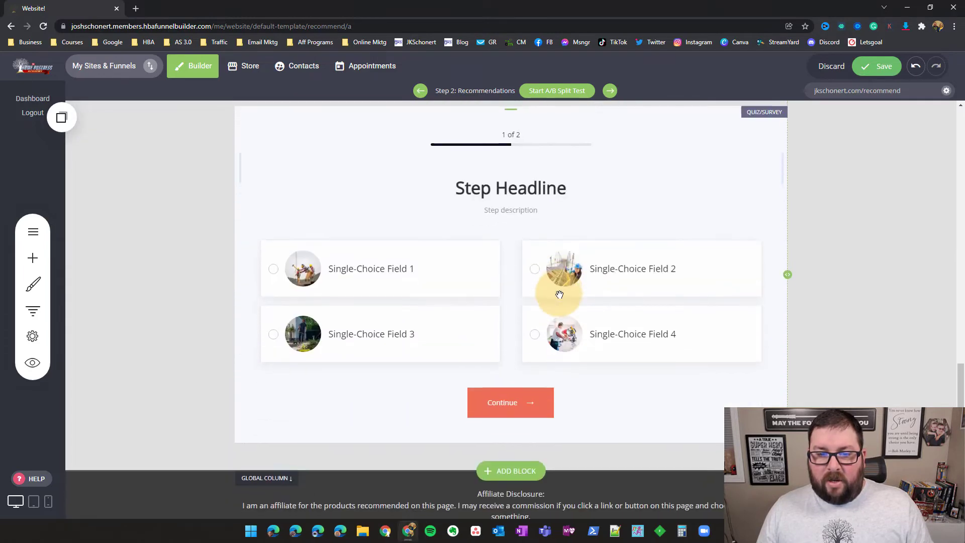
scroll(560, 295, up, 2)
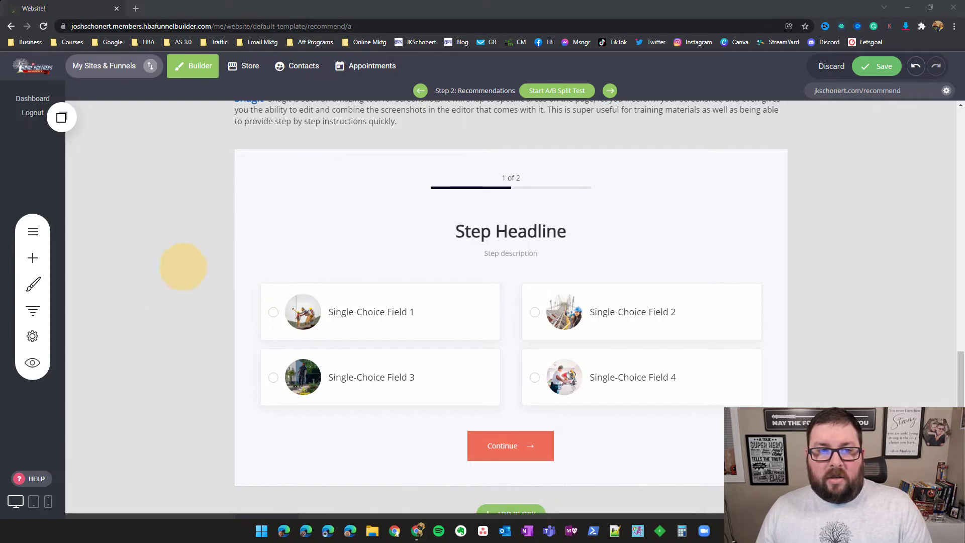
key(Print)
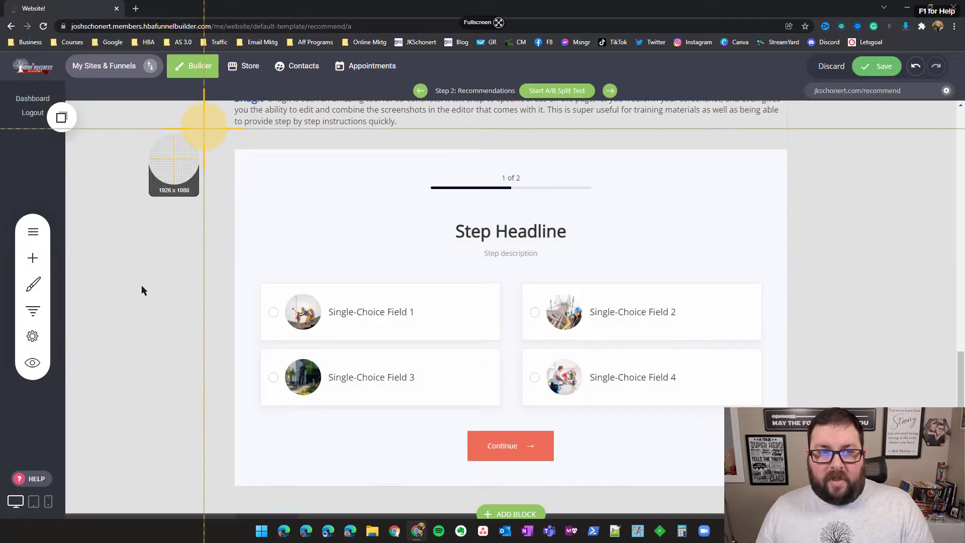
drag(213, 111, 804, 501)
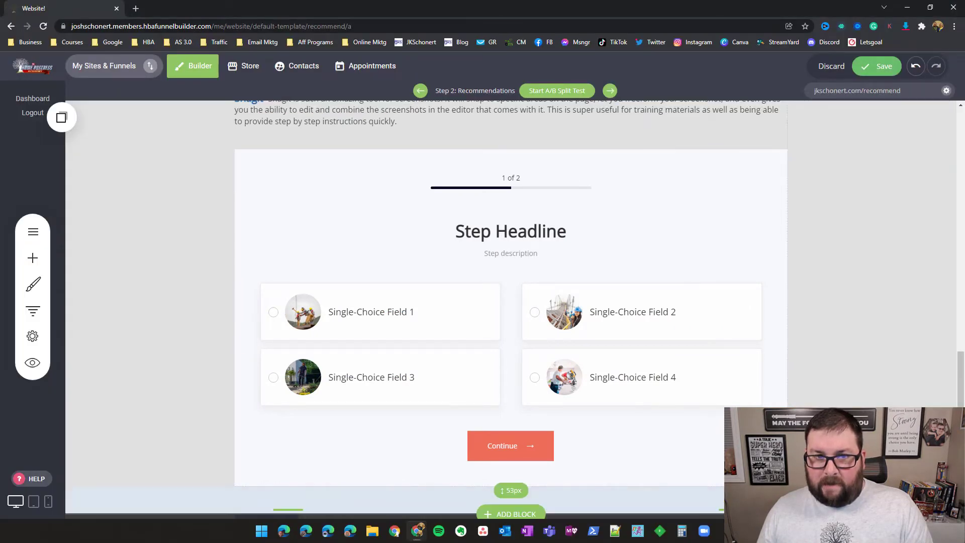
click(553, 308)
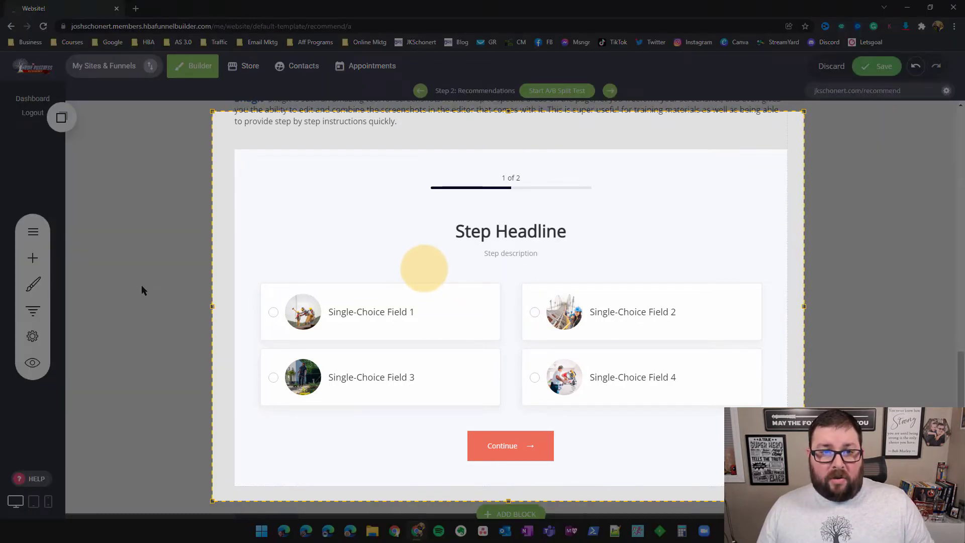
click(425, 268)
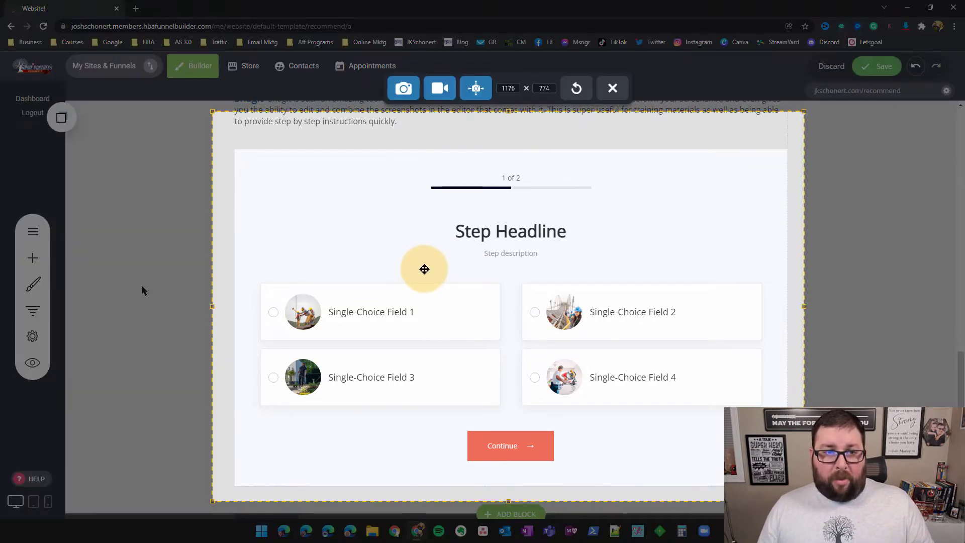
click(414, 96)
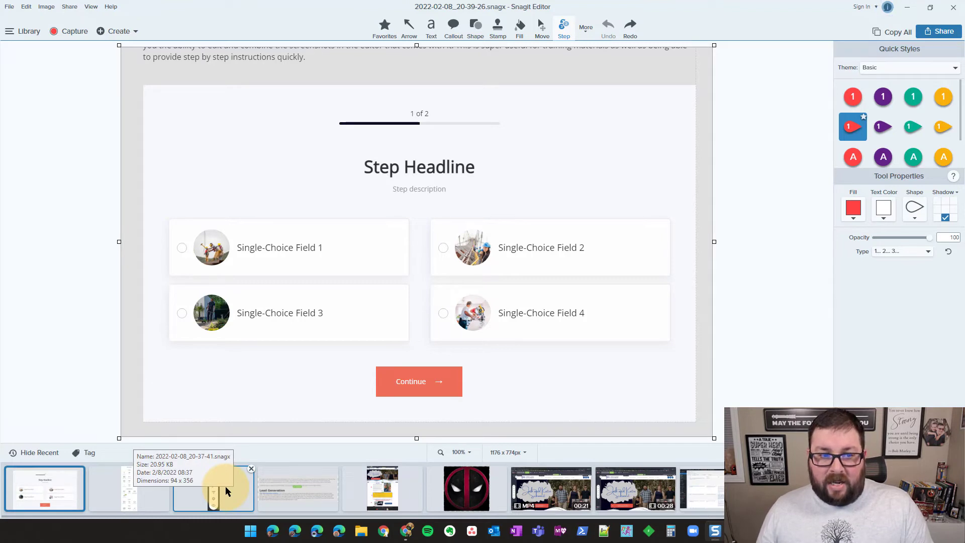
Insert the icon toolbar capture into the quiz capture, widen the canvas to 1306 px and move the toolbar to its left edge.
drag(225, 487, 137, 289)
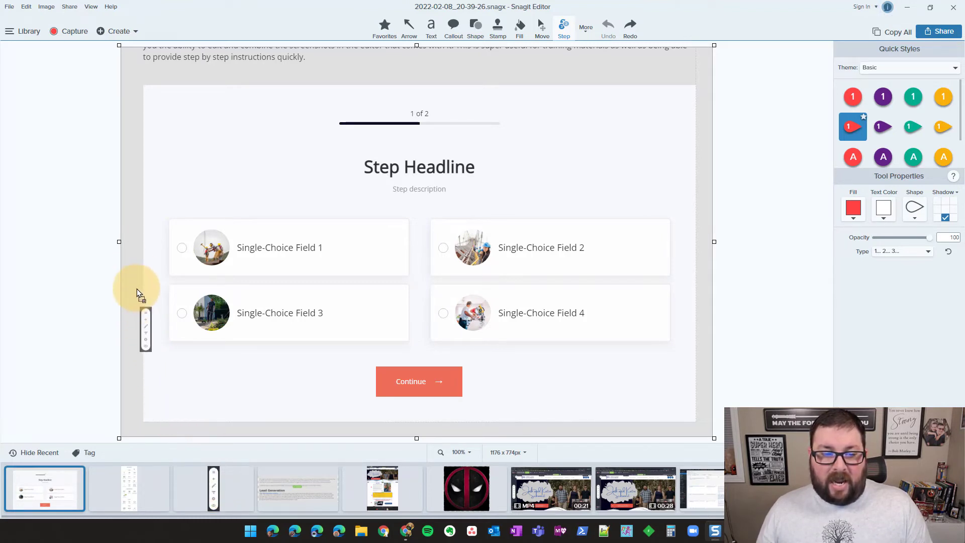
drag(108, 217, 108, 217)
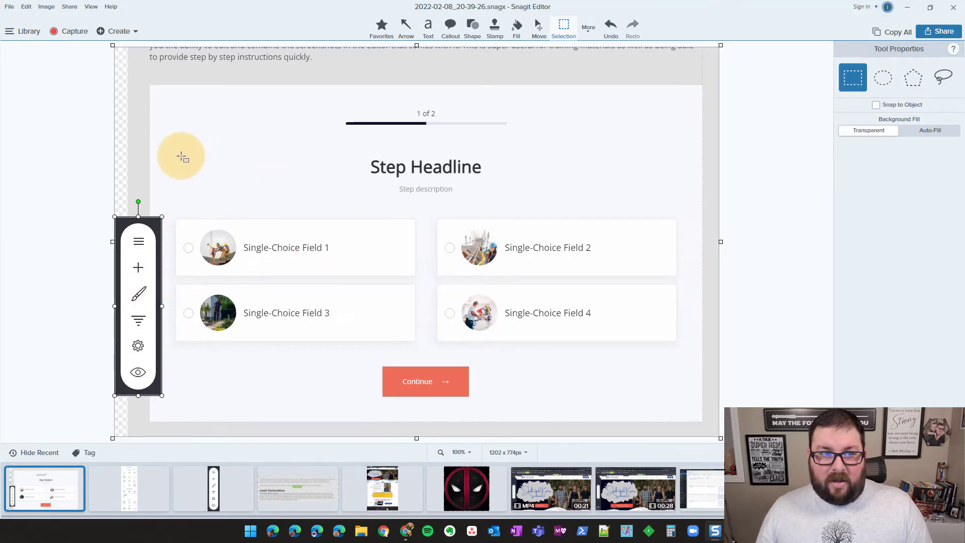
drag(112, 242, 60, 243)
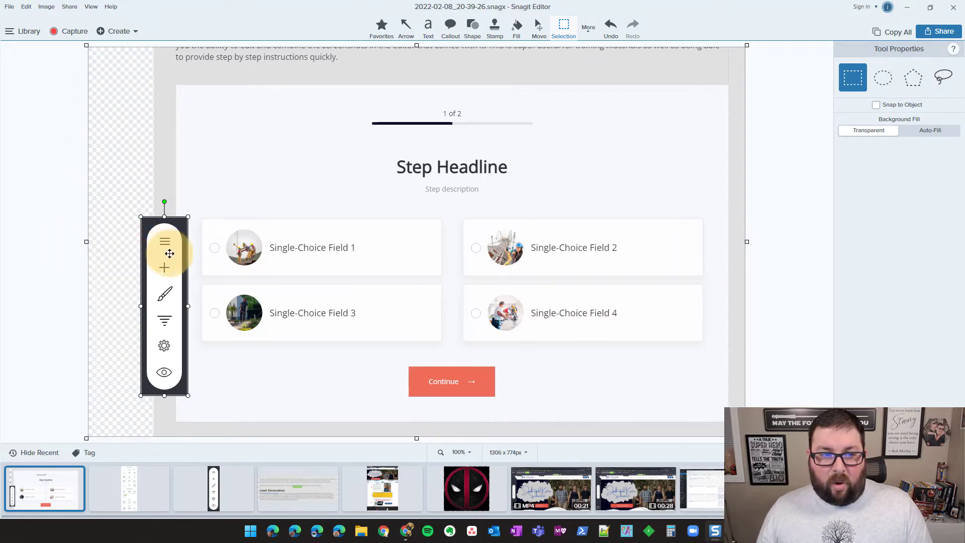
drag(167, 249, 117, 199)
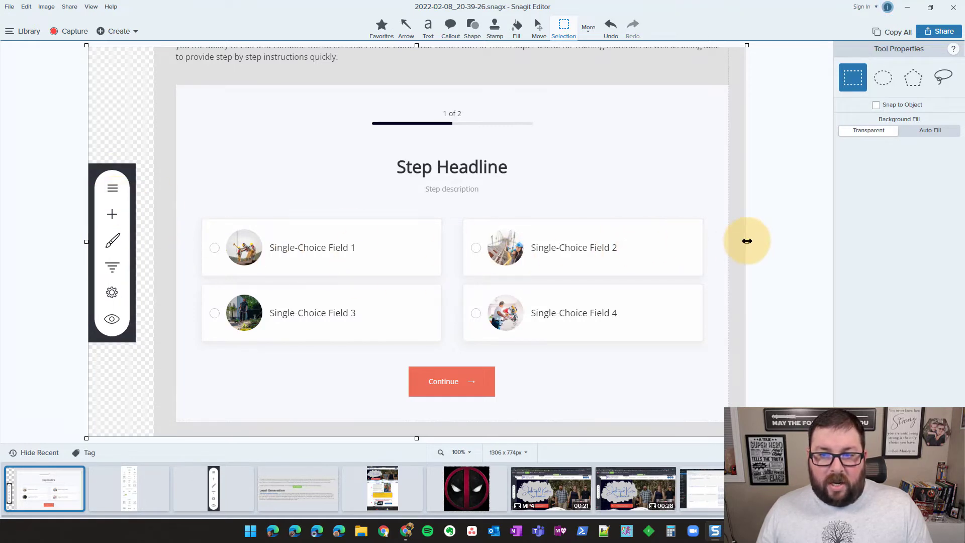
Undo a canvas extension on the right, widen the left side to 1558 px overall and move the toolbar to the new edge.
drag(747, 242, 829, 239)
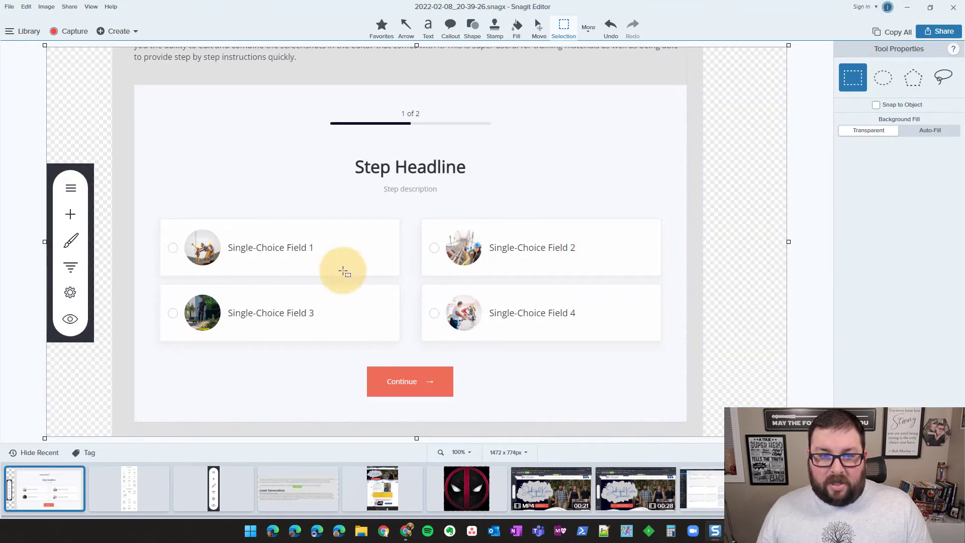
key(ctrl+z)
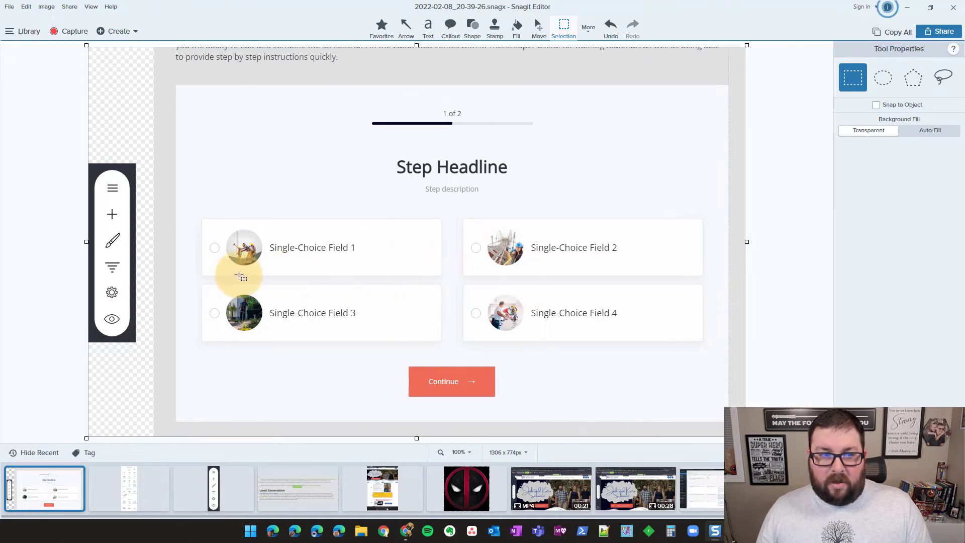
drag(86, 242, 3, 243)
drag(181, 248, 20, 253)
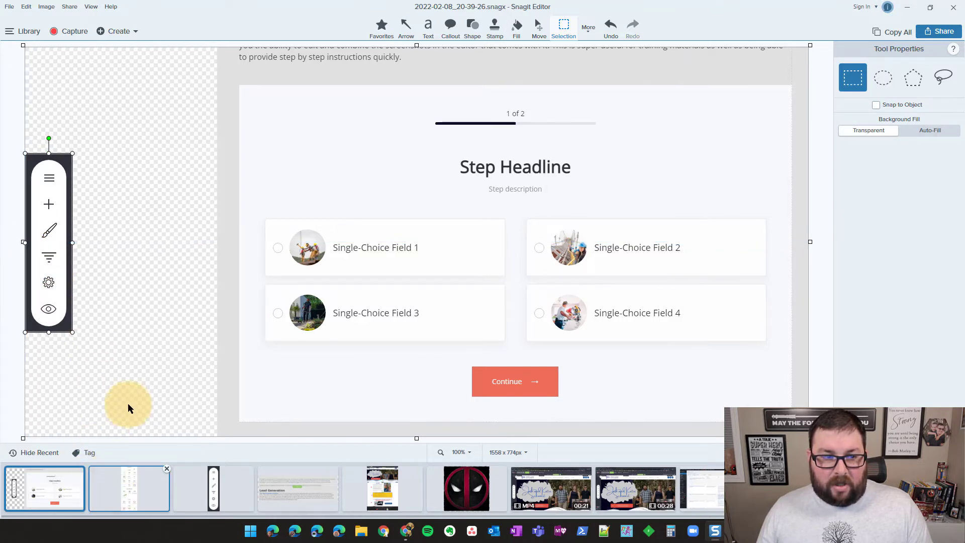
Insert the Add Widget capture between the toolbar and the quiz, extend the canvas upward and align the list beside the toolbar.
drag(127, 273, 126, 272)
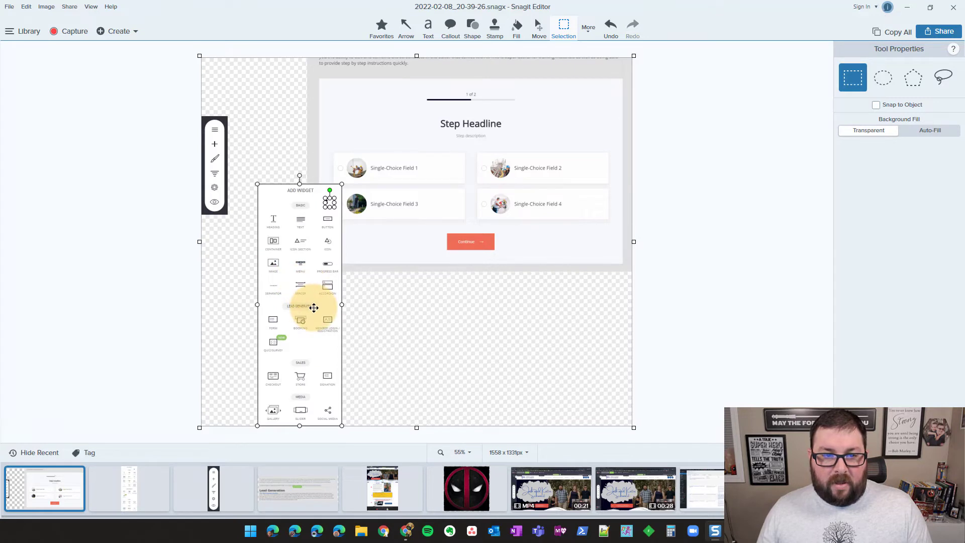
drag(315, 306, 294, 233)
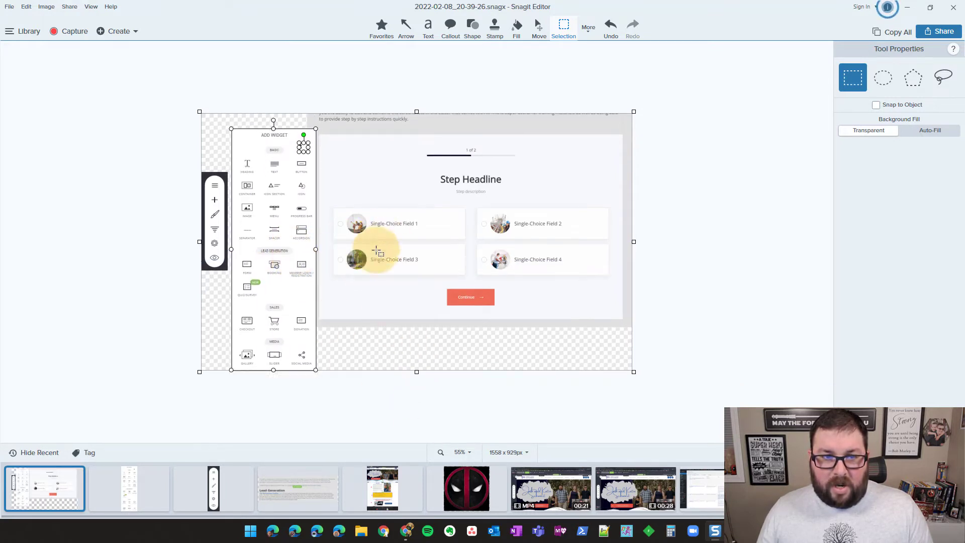
drag(270, 255, 272, 240)
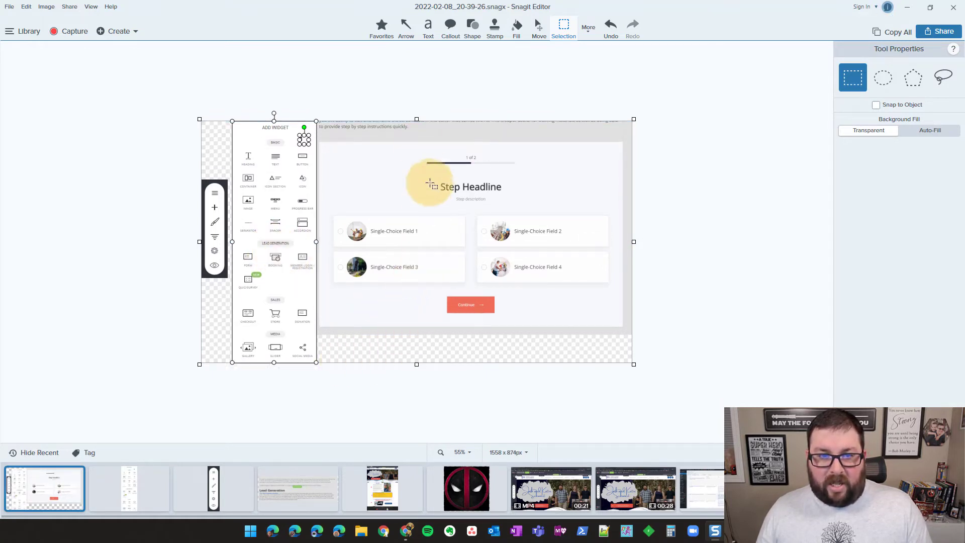
drag(416, 119, 417, 89)
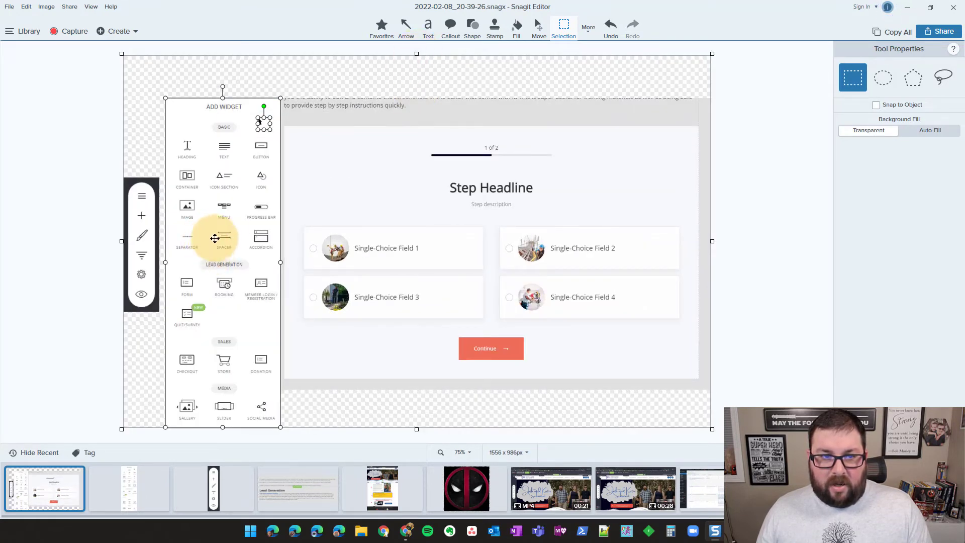
mouse_move(216, 237)
mouse_down()
mouse_move(213, 222)
mouse_move(208, 233)
mouse_up()
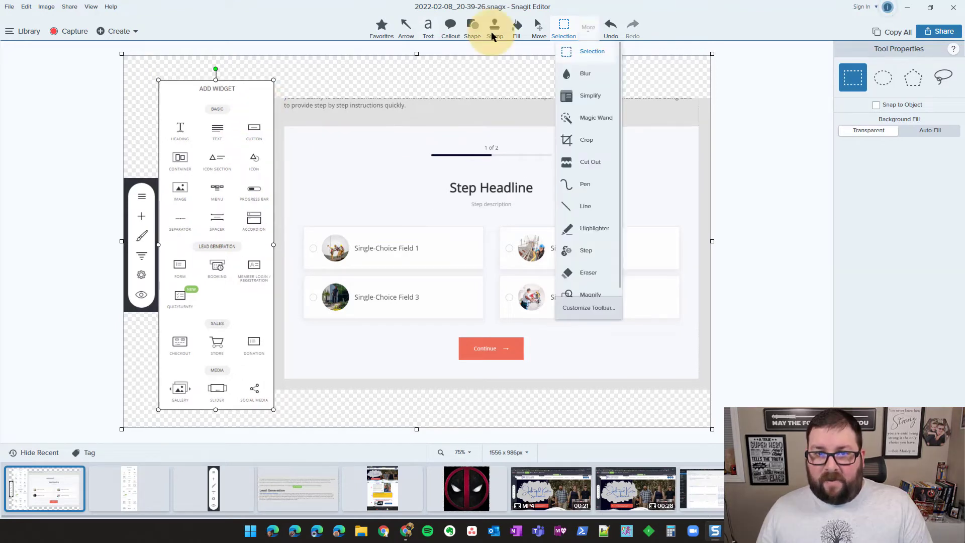
Draw a red circle outline of thickness 3 around the plus icon in the toolbar image.
click(477, 30)
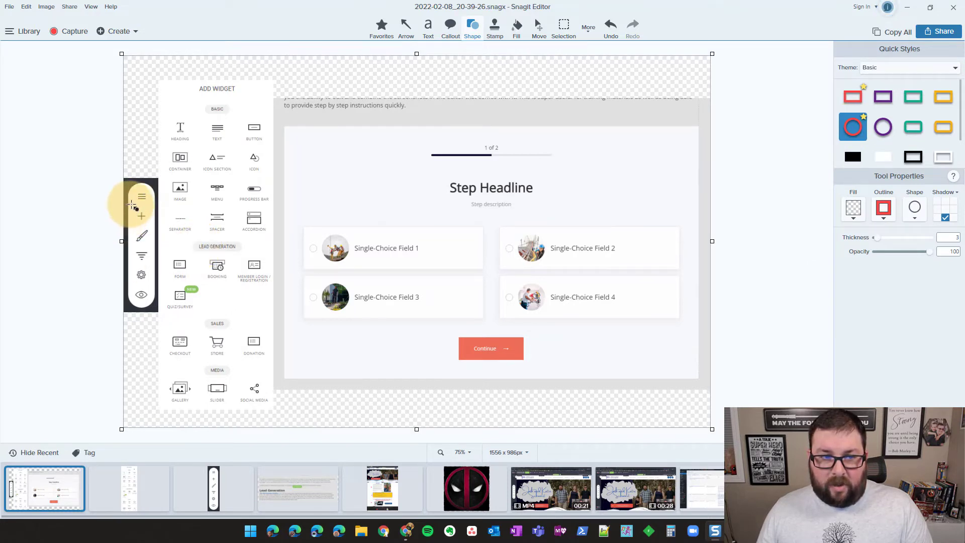
drag(131, 205, 153, 228)
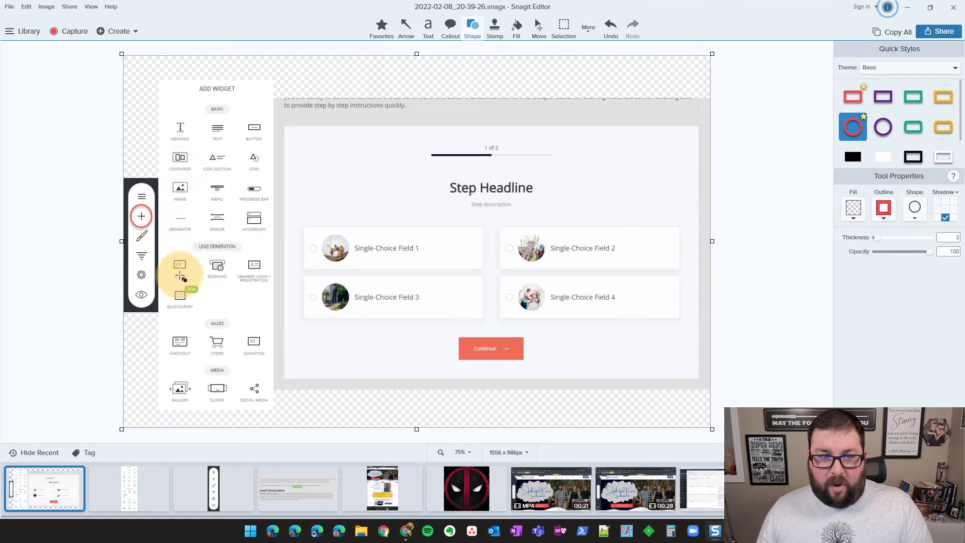
Draw a red circle outline around the Quiz/Survey icon in the Add Widget list.
mouse_move(166, 280)
mouse_down()
mouse_move(210, 324)
mouse_move(201, 300)
mouse_up()
key(s)
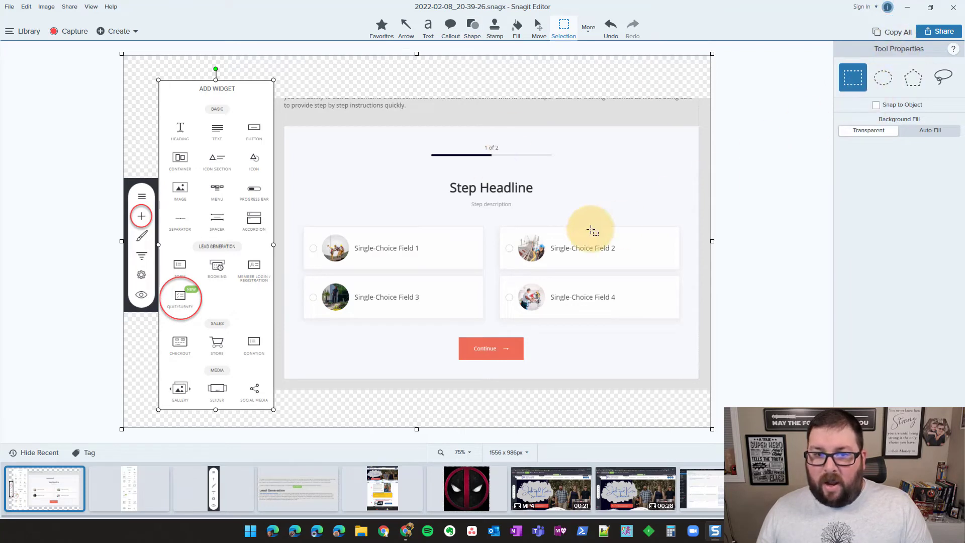
Place red numbered Step markers: 1 by the plus icon, 2 by the Quiz/Survey icon and 3 beside Step Headline.
click(586, 31)
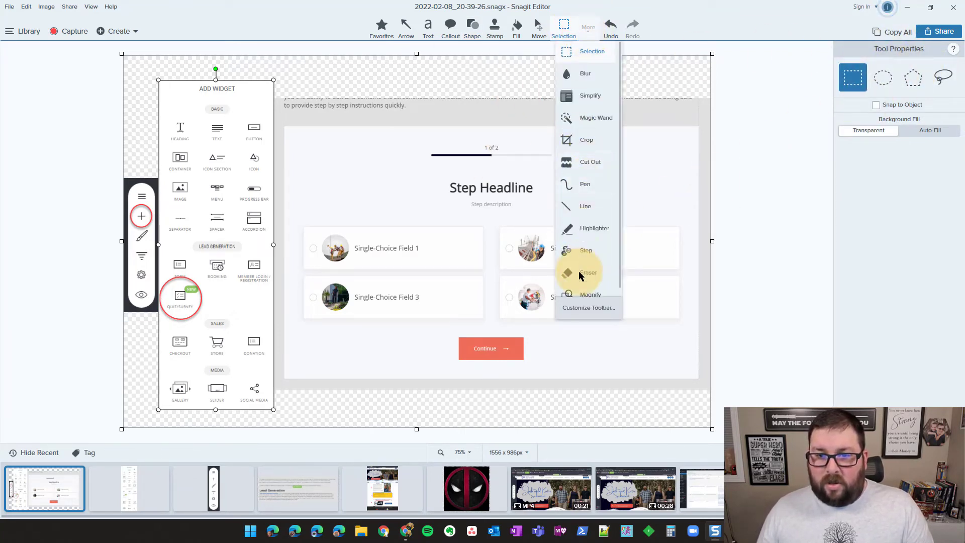
click(577, 246)
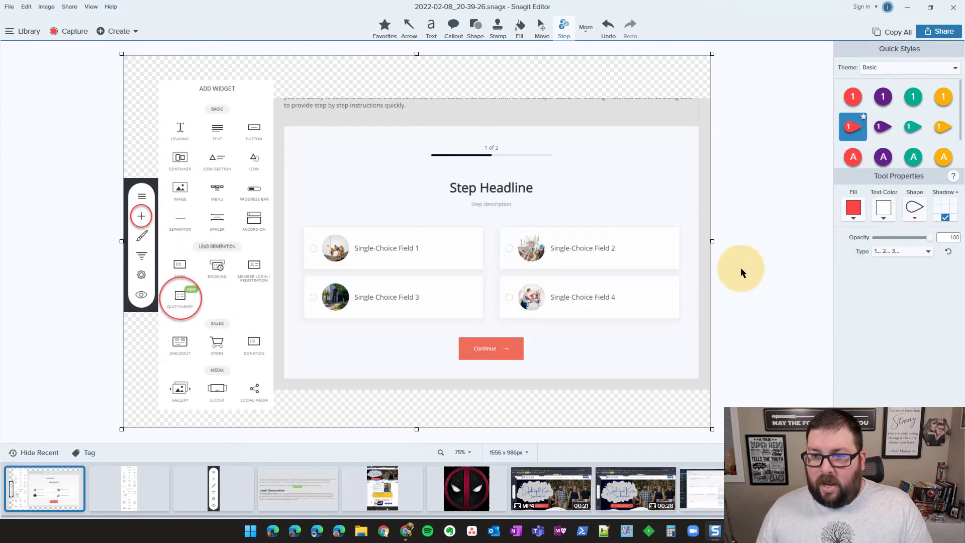
click(129, 205)
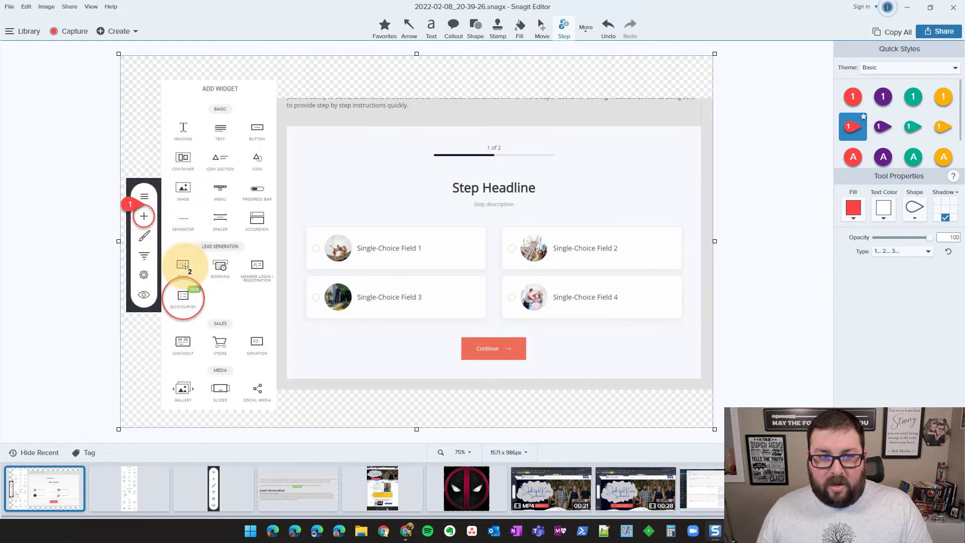
click(160, 298)
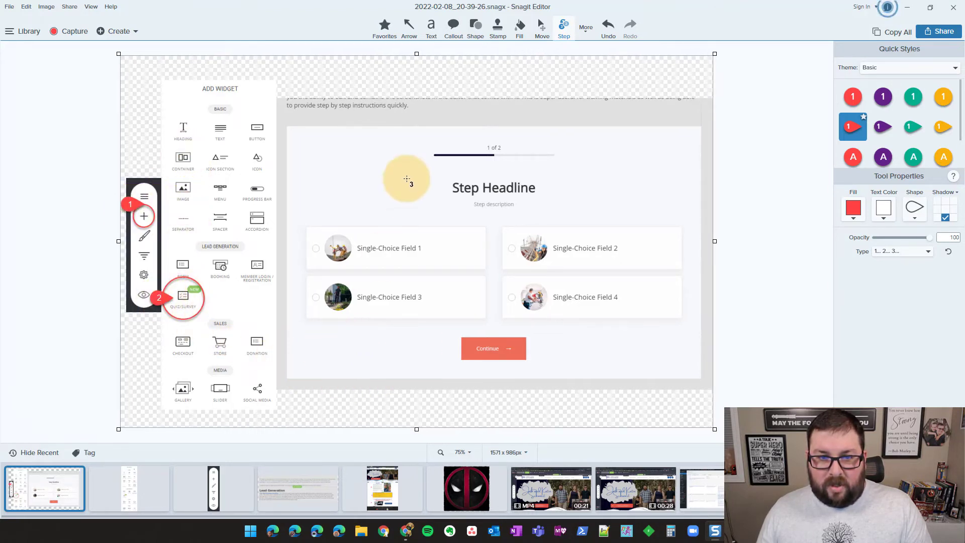
click(420, 187)
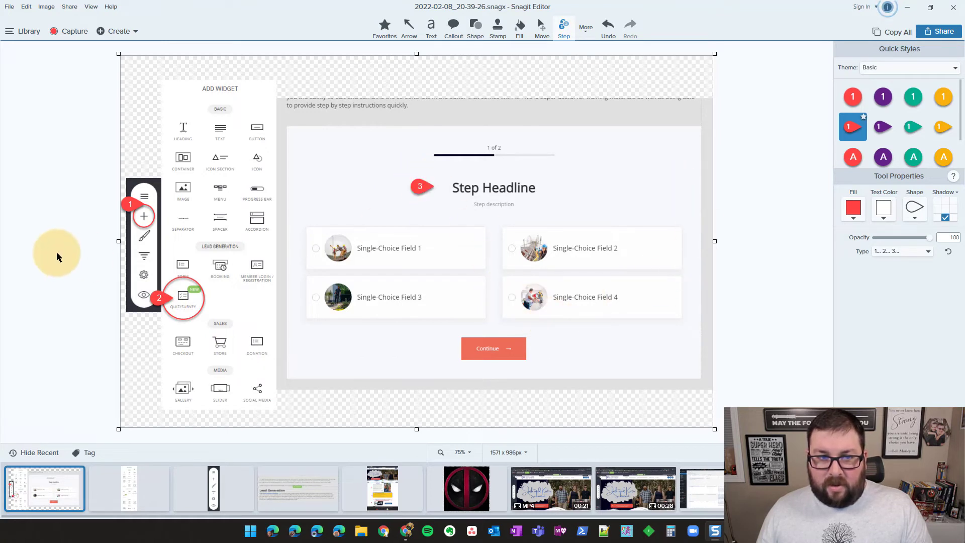
Reposition step marker 1 directly above the circled plus icon so that it points down at it.
drag(129, 202, 127, 215)
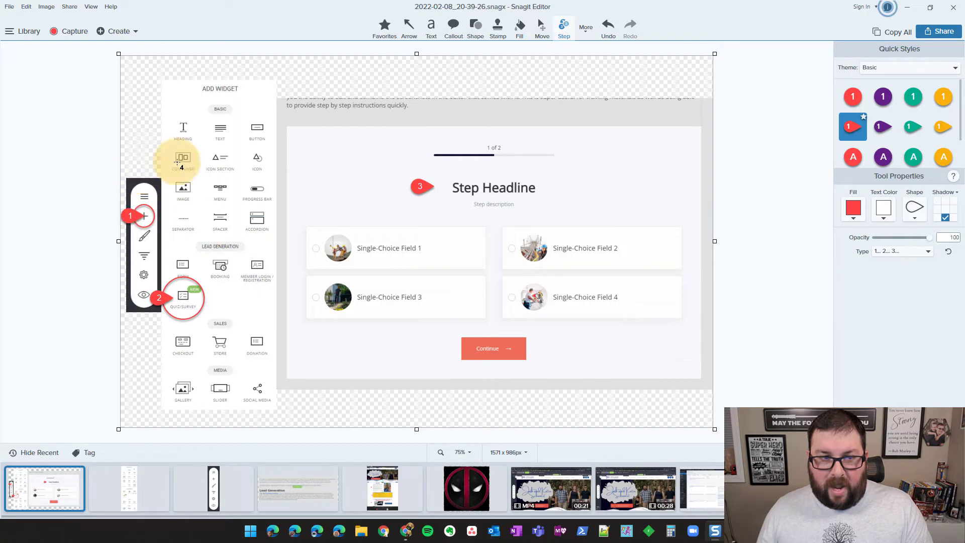
click(143, 222)
mouse_move(145, 223)
mouse_down()
mouse_move(130, 220)
mouse_move(138, 164)
mouse_move(161, 185)
mouse_move(142, 189)
mouse_up()
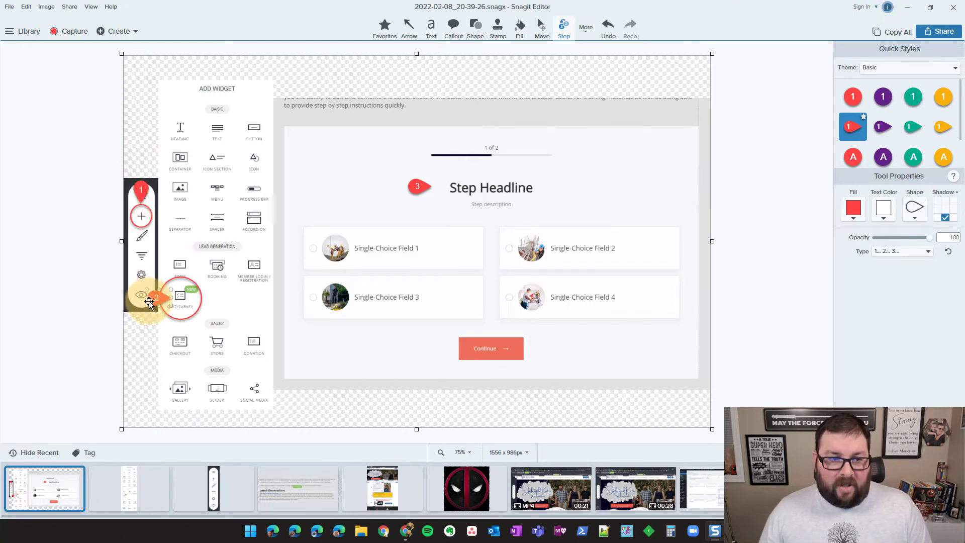
click(413, 190)
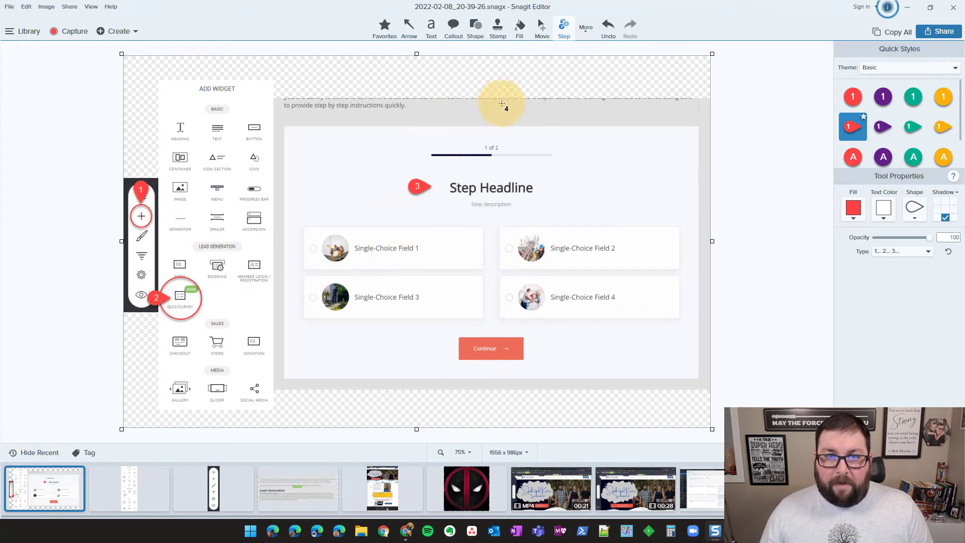
Draw a solid red arrow of width 10 from the Quiz/Survey circle to just below Step Headline.
click(408, 32)
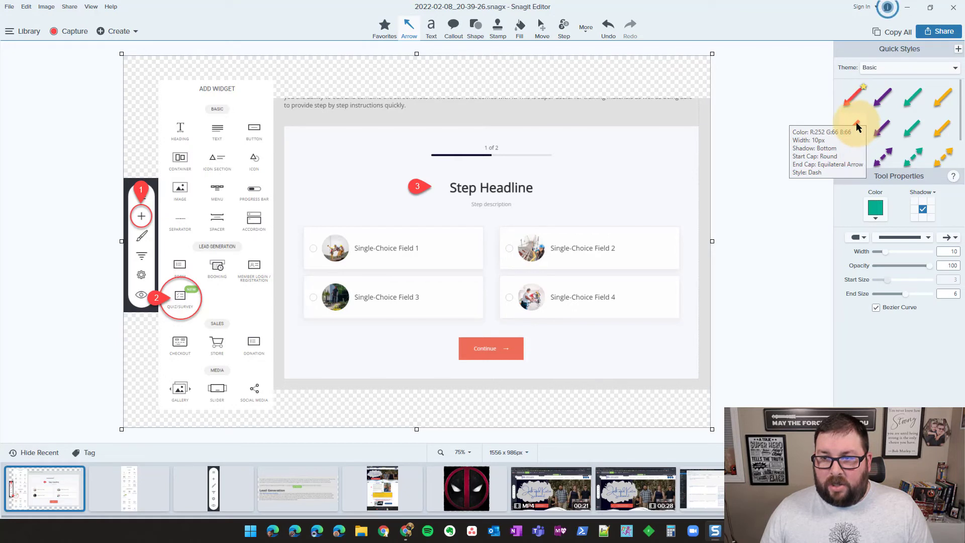
click(852, 107)
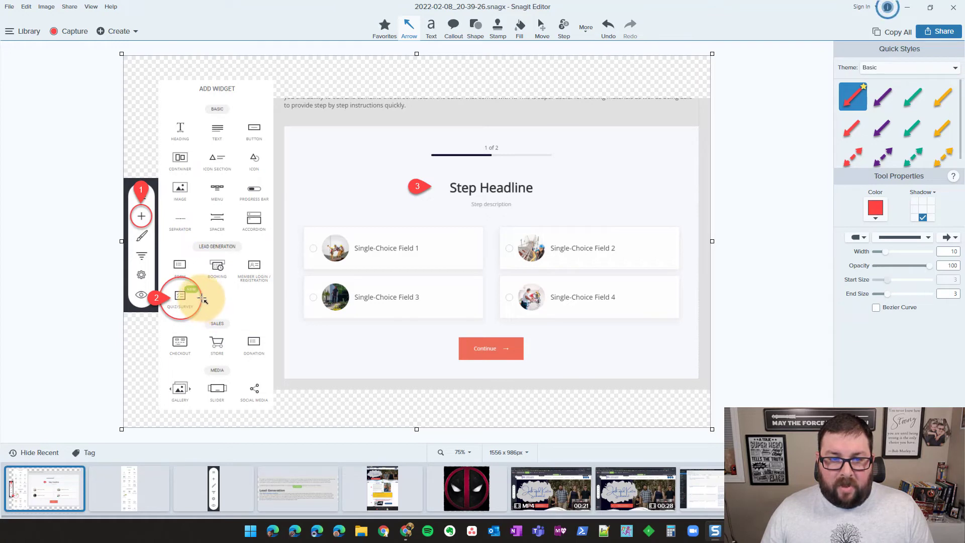
mouse_move(203, 299)
mouse_down()
mouse_move(328, 243)
mouse_move(446, 208)
mouse_up()
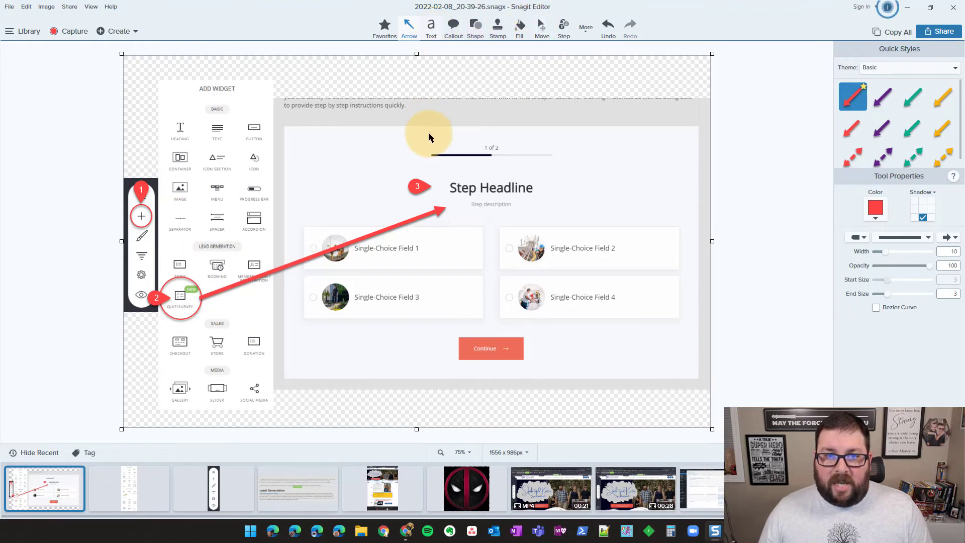
Add the red text "Left Click and Drag" in Arial 24 over the arrow, near the widget list's edge.
key(t)
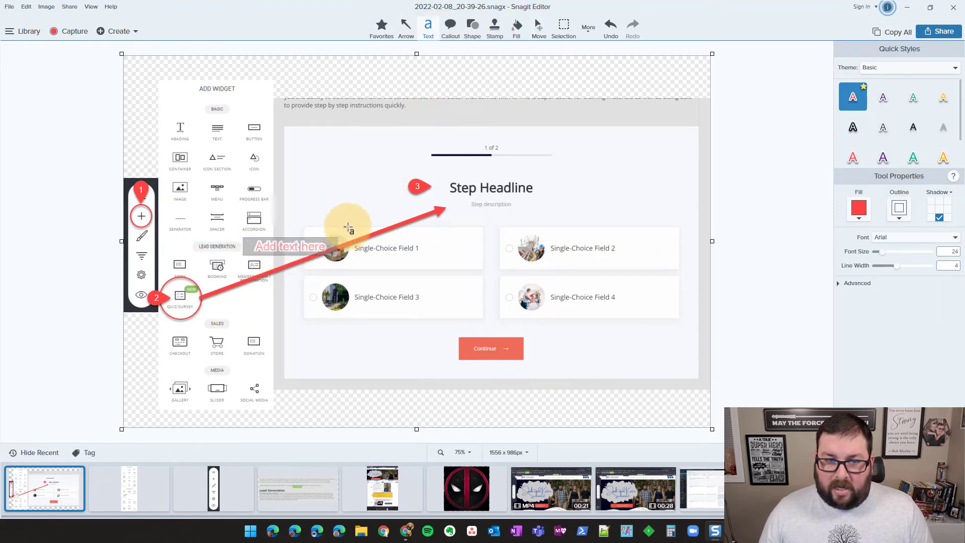
click(282, 240)
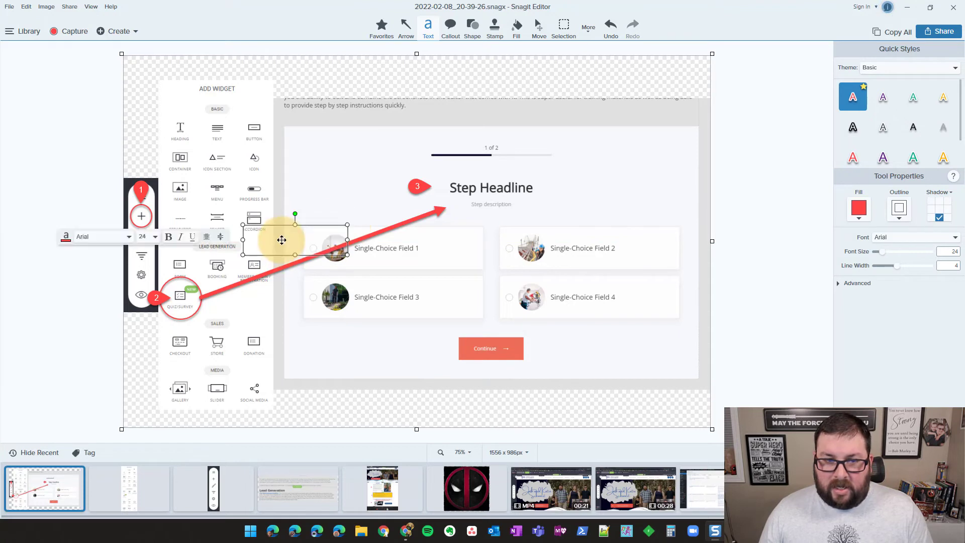
click(296, 240)
text(Left)
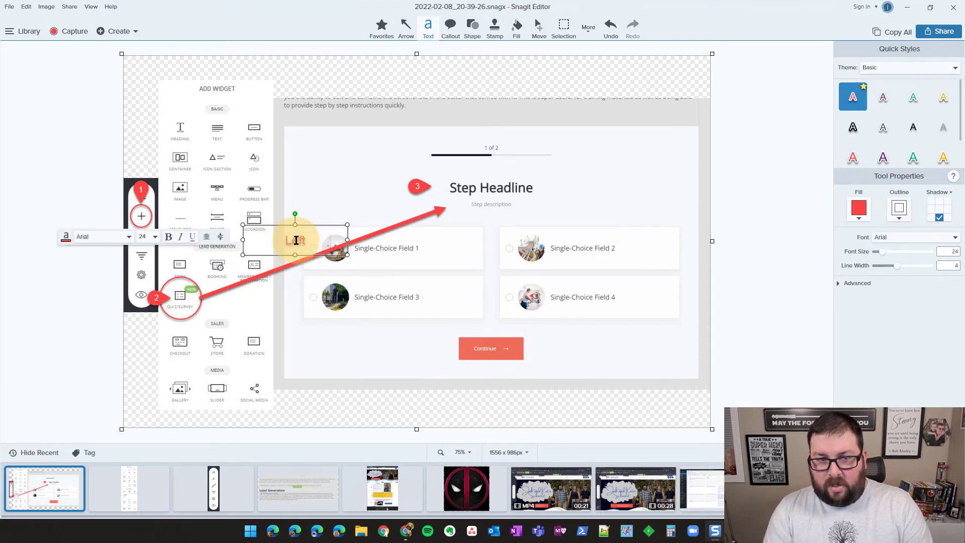
text( Click and Drag)
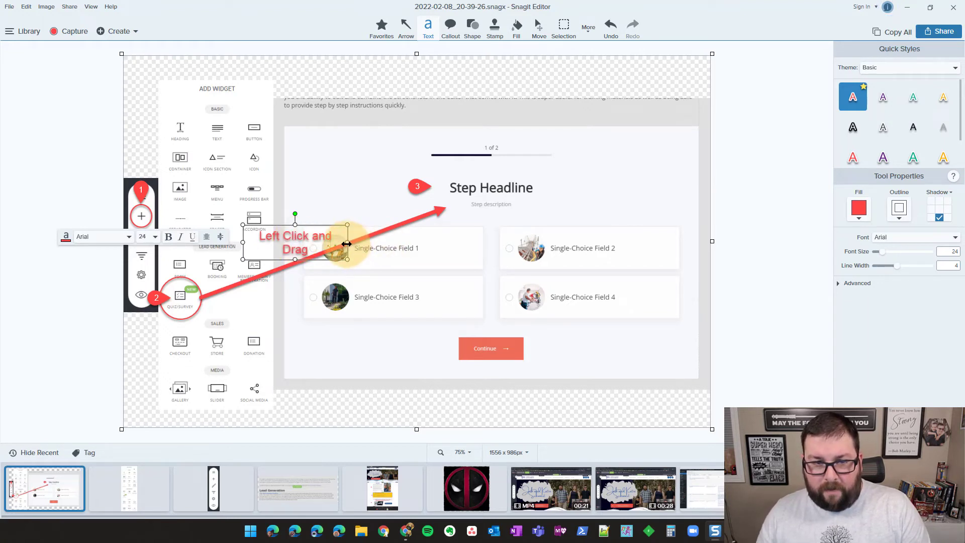
Fit the text box to a single line and rotate it to run parallel along the arrow.
drag(350, 244, 365, 243)
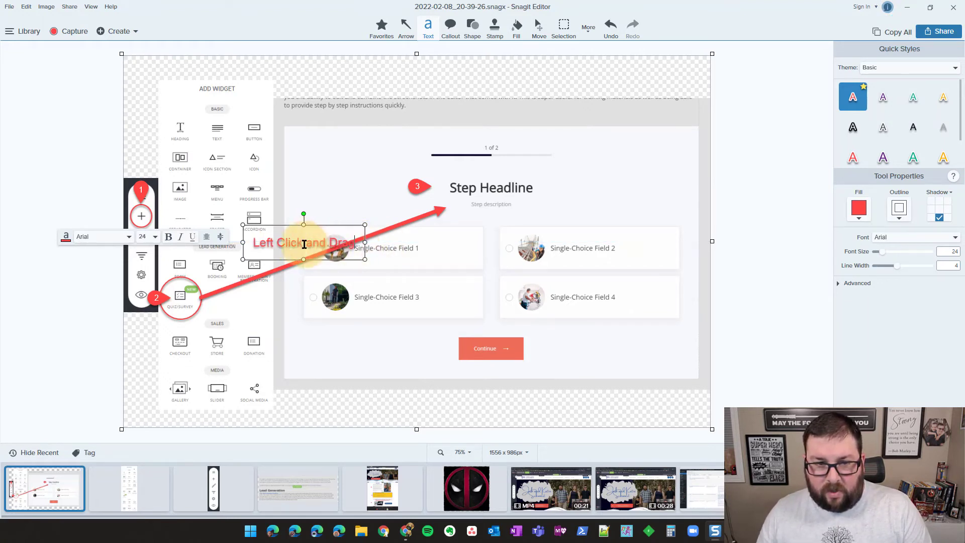
drag(304, 261, 304, 253)
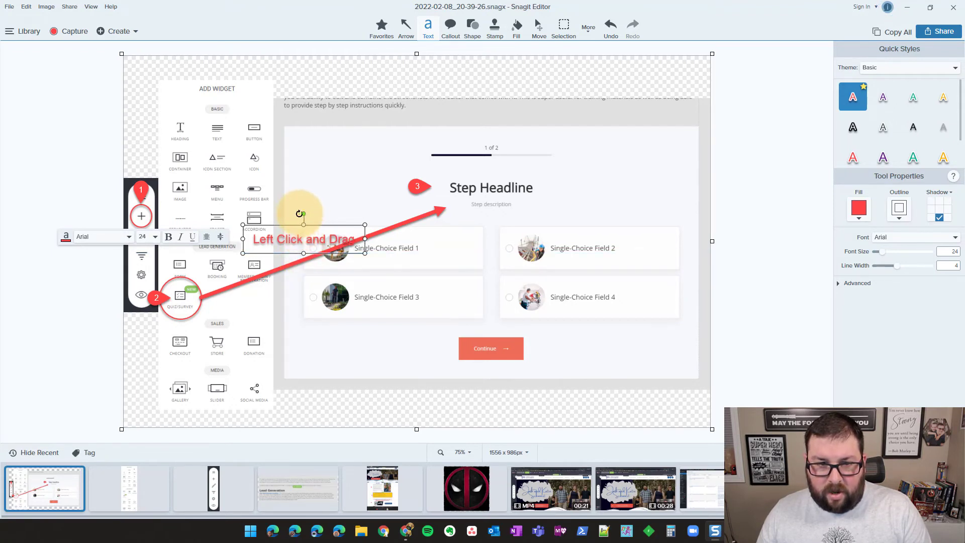
drag(300, 214, 295, 216)
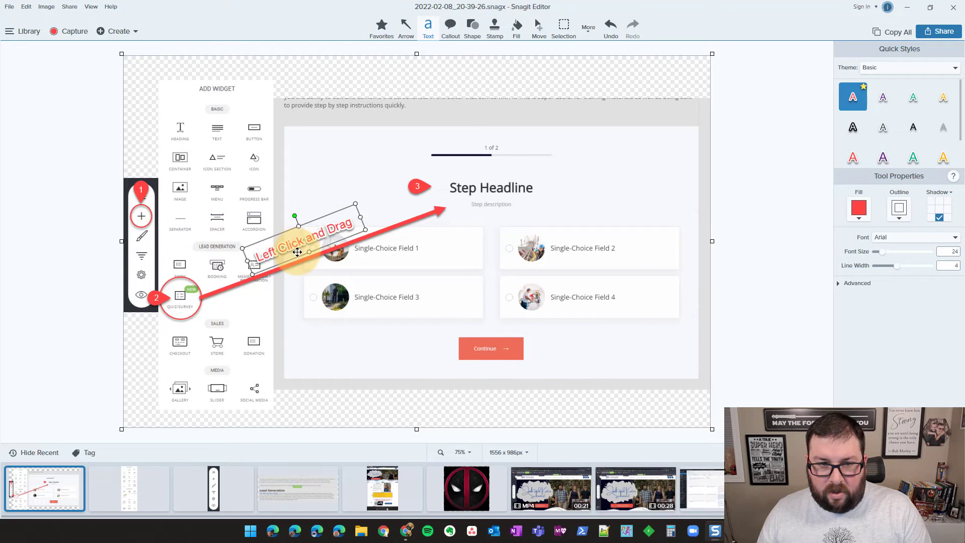
click(533, 91)
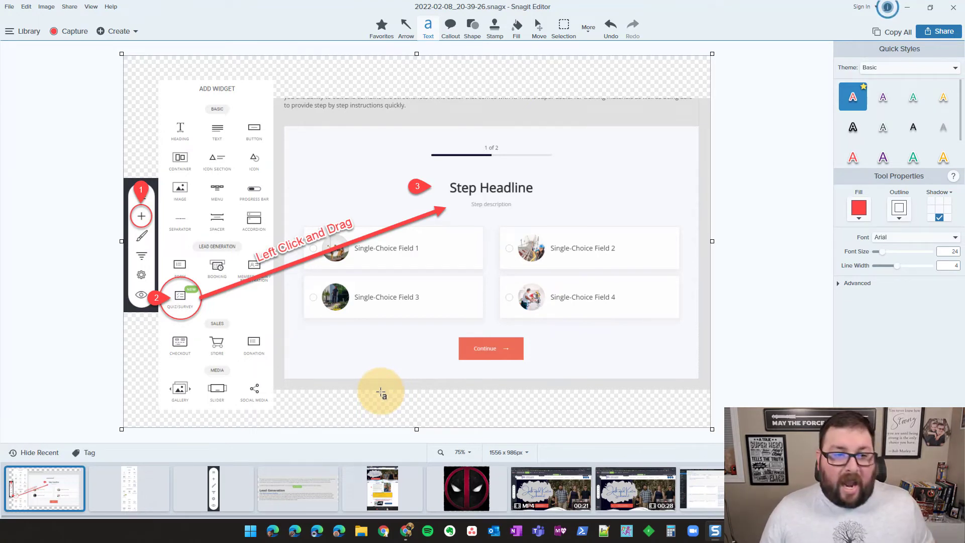
Trim the canvas to 1555 x 876 px and show the finished image in Evernote's Snagit 2022 review note.
click(356, 232)
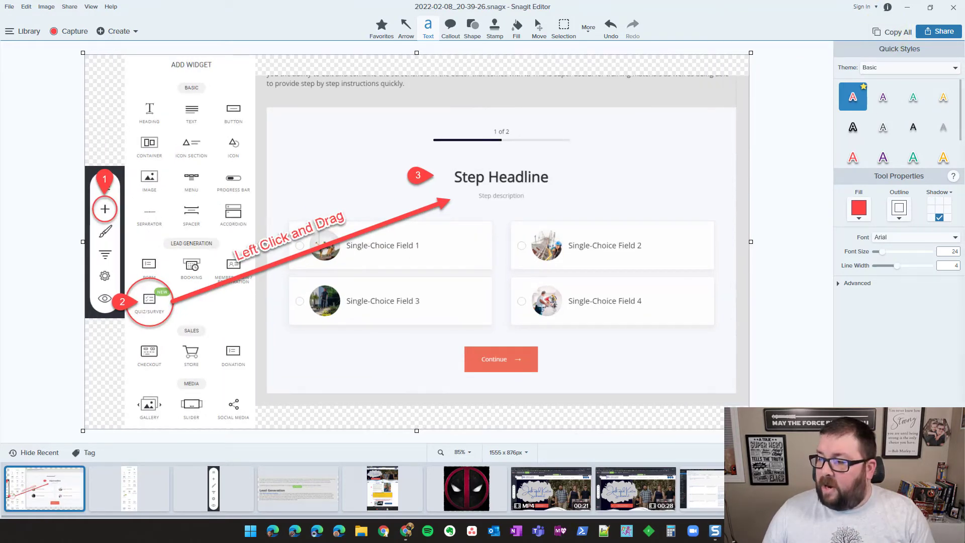
drag(964, 35, 511, 23)
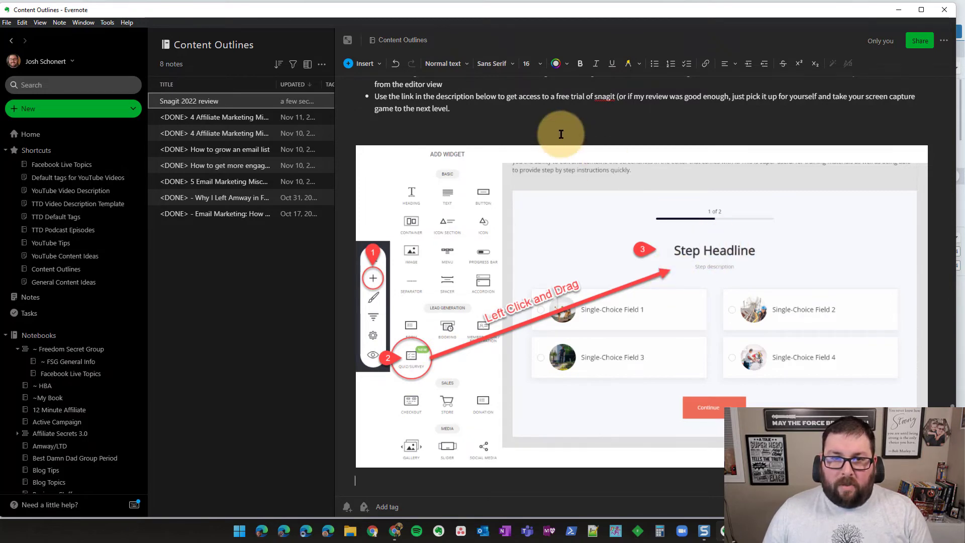
click(921, 10)
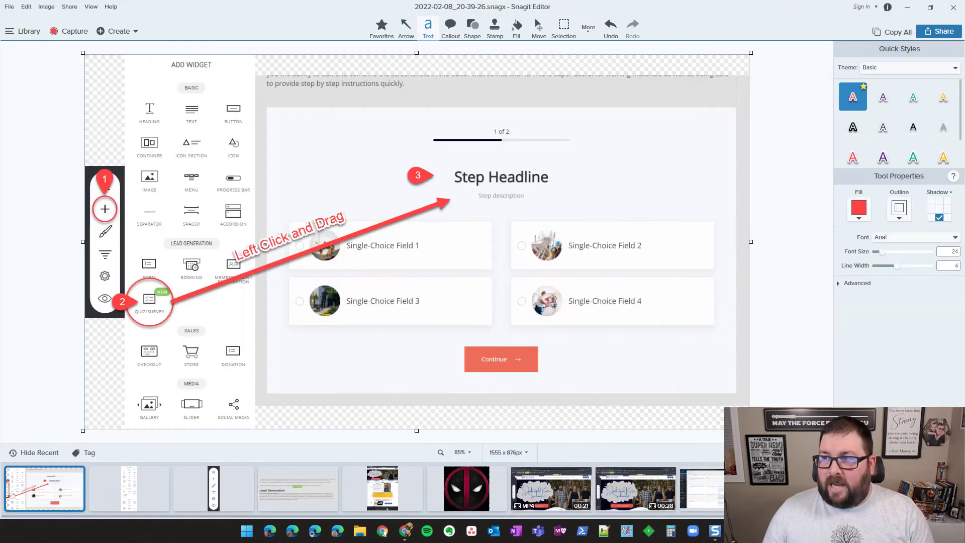